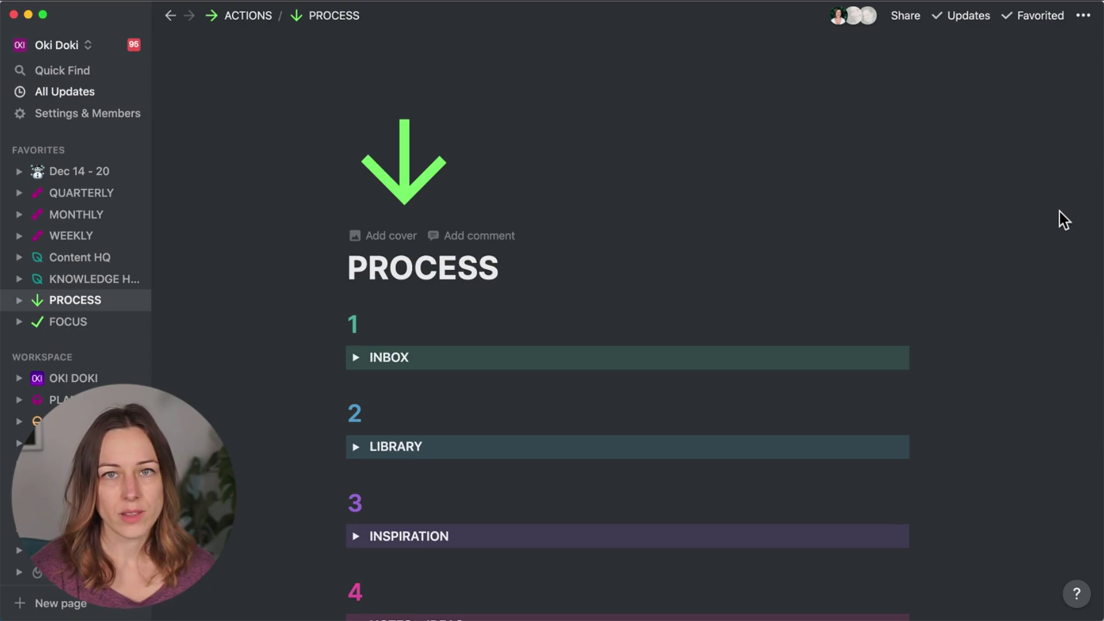
Scroll down and expand INBOX to reveal its Inbox and Actions lists and ARCHIVE toggle.
{"action": "scroll", "coordinate": [1068, 216], "scroll_direction": "down", "scroll_amount": 5}
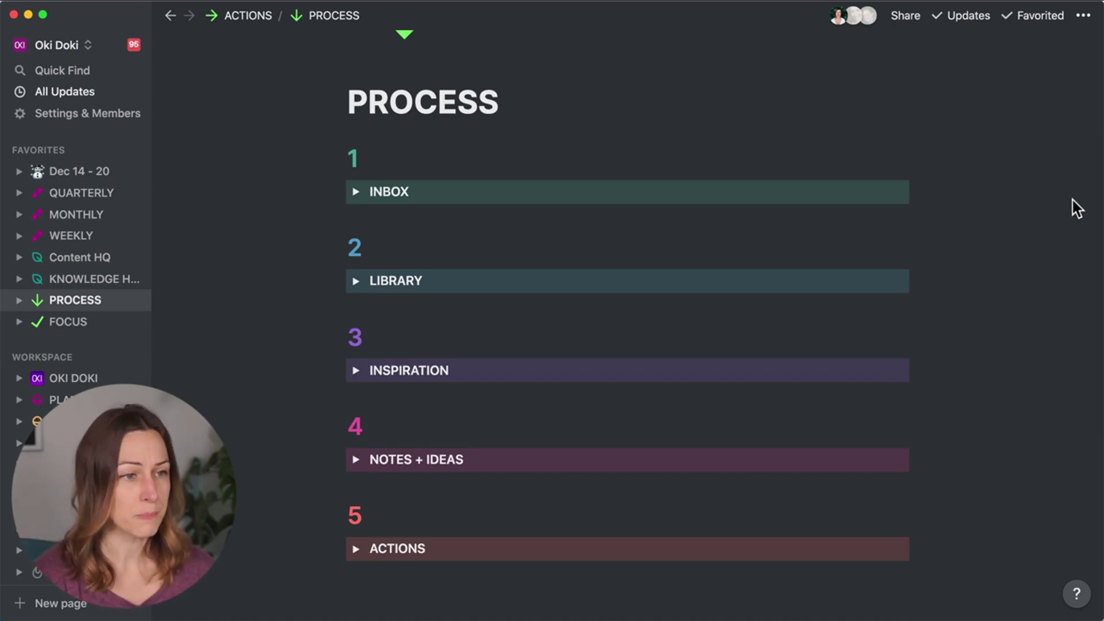
{"action": "left_click", "coordinate": [355, 193]}
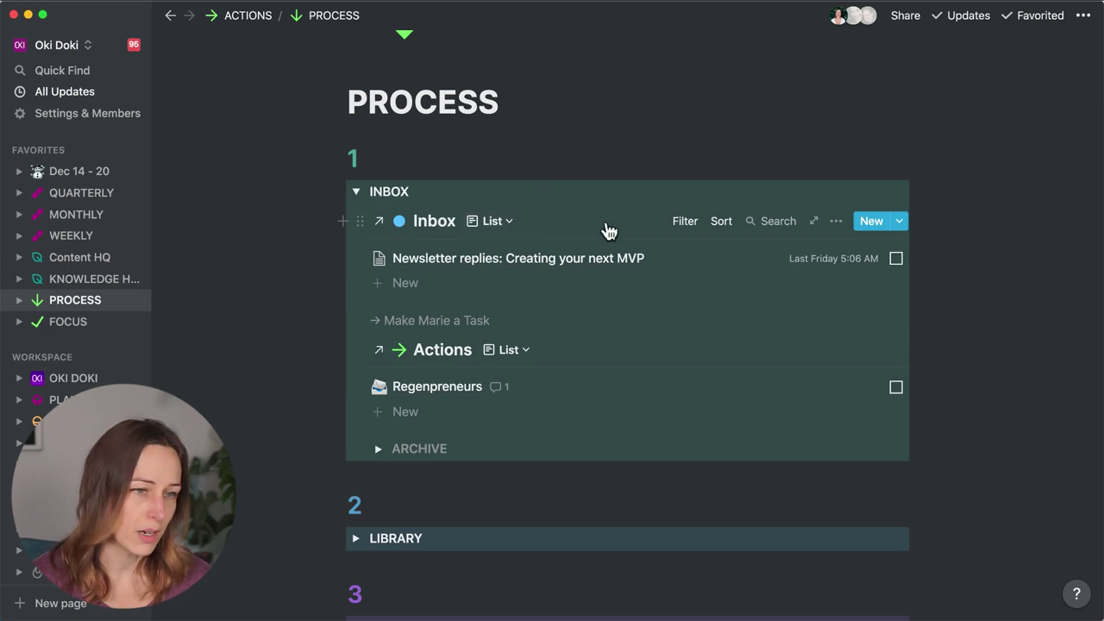
{"action": "left_click", "coordinate": [693, 222]}
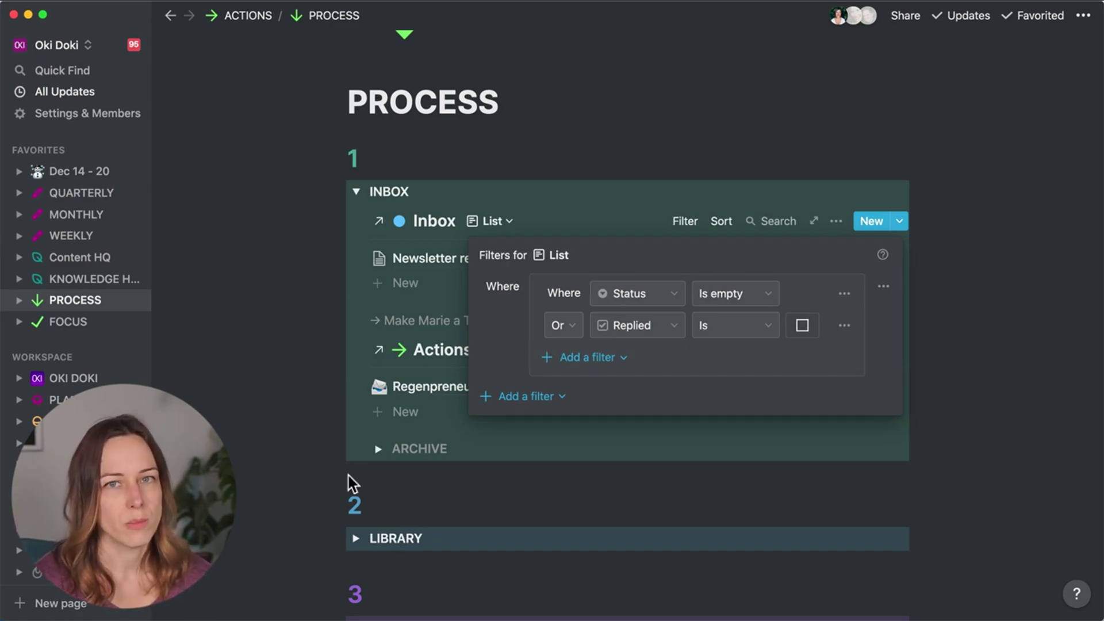
{"action": "left_click", "coordinate": [440, 239]}
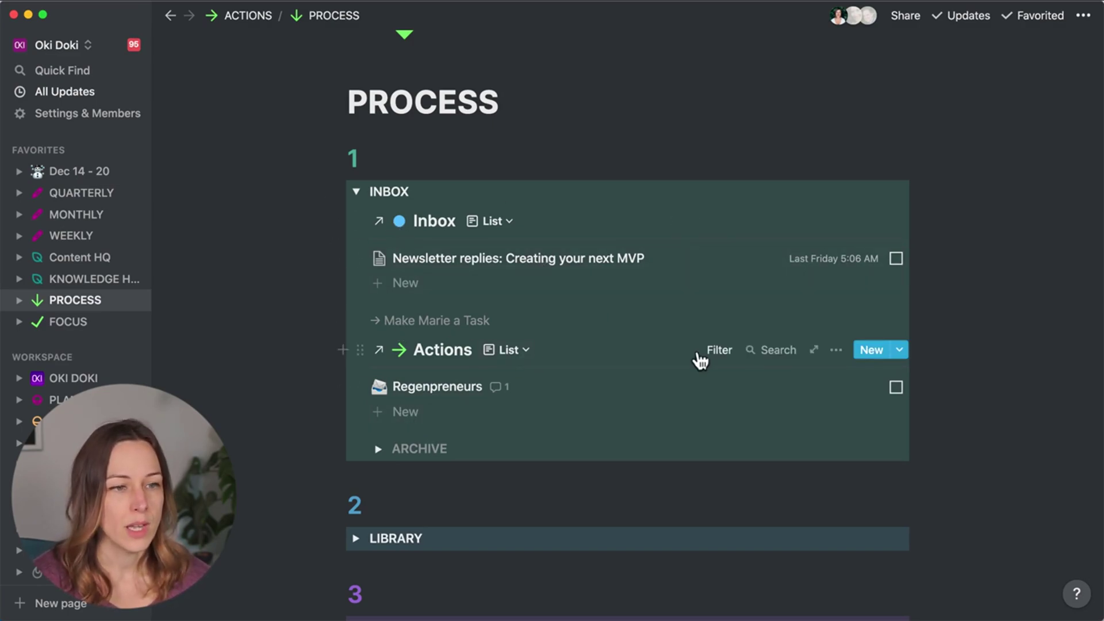
Show the Actions list's filters: Date is Today, Owner, Effort L, Done unchecked.
{"action": "left_click", "coordinate": [716, 351]}
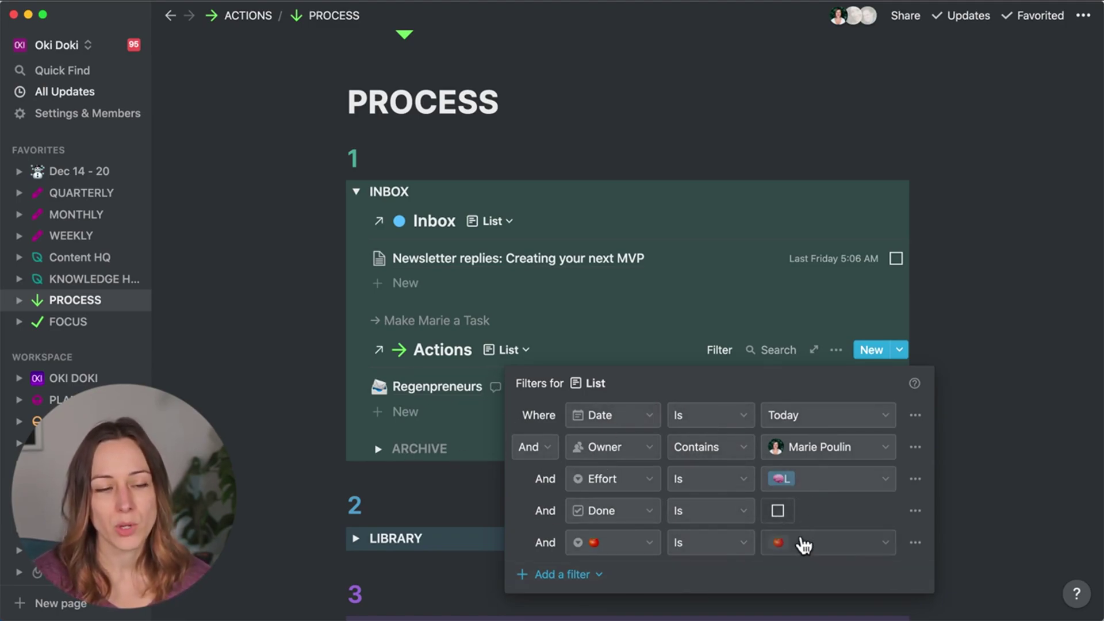
{"action": "left_click", "coordinate": [345, 315]}
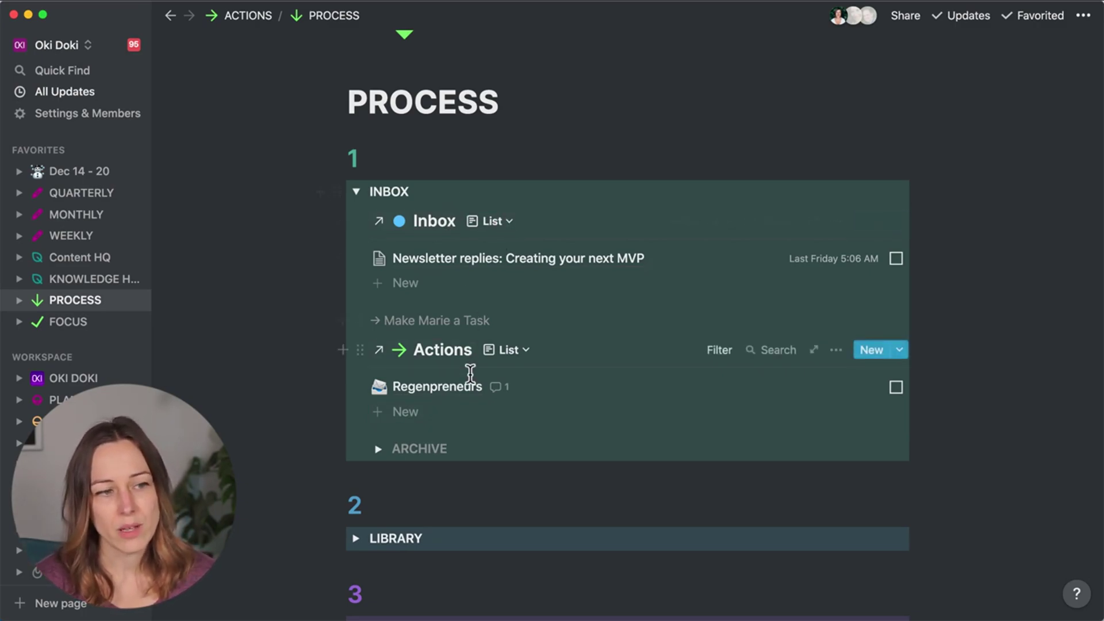
{"action": "left_click", "coordinate": [713, 353]}
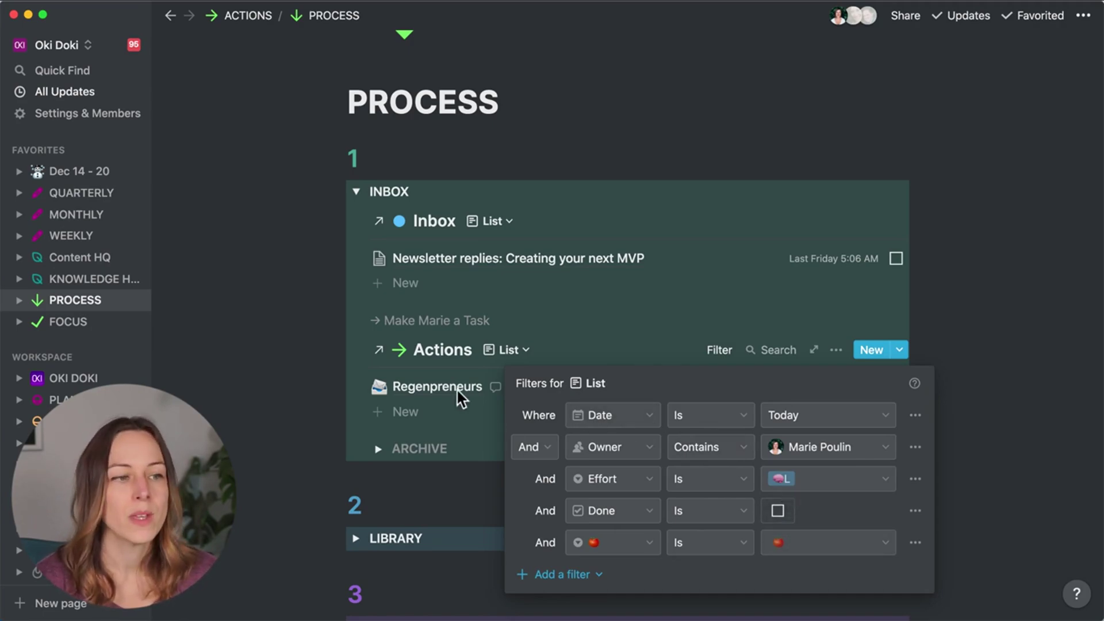
Collapse INBOX, expand LIBRARY, and check the Clippings list's filters.
{"action": "left_click", "coordinate": [357, 197]}
{"action": "left_click", "coordinate": [357, 196]}
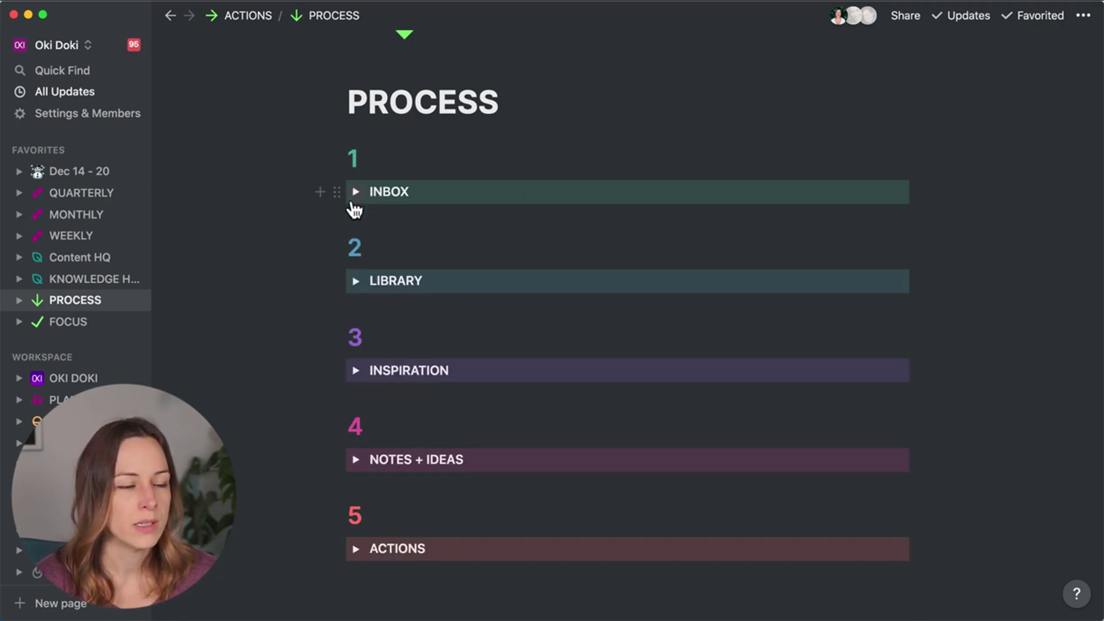
{"action": "left_click", "coordinate": [356, 281]}
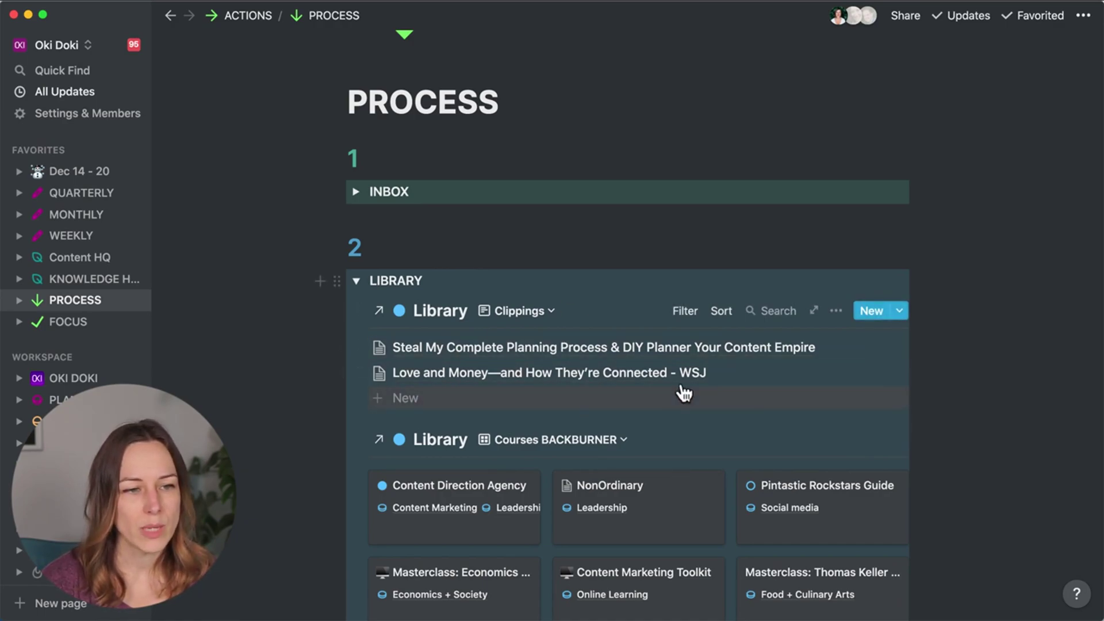
{"action": "left_click", "coordinate": [685, 315]}
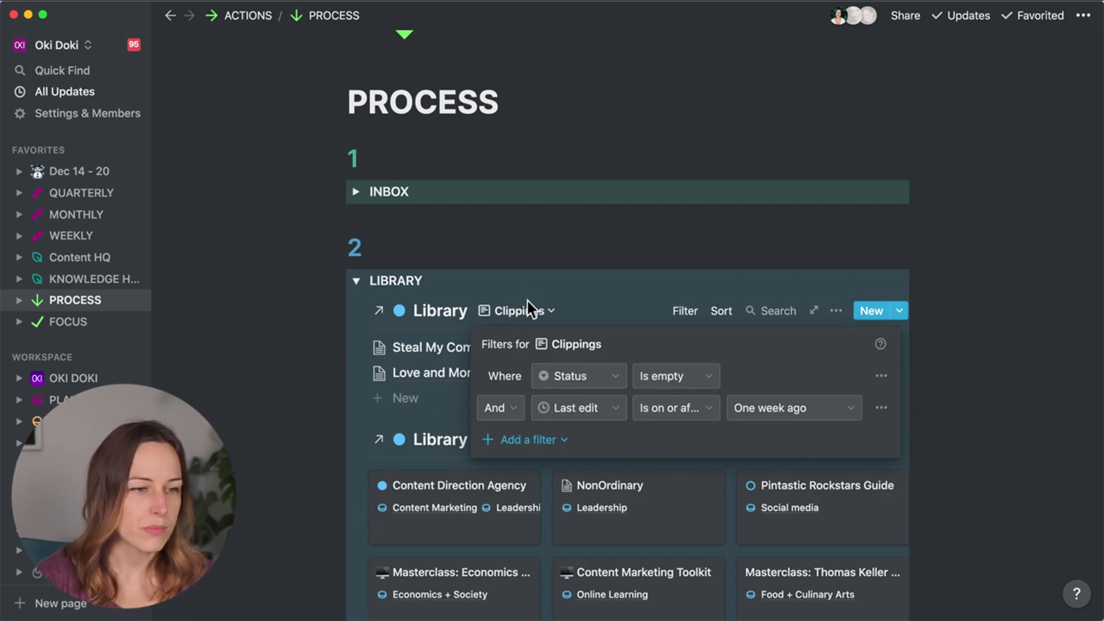
{"action": "left_click", "coordinate": [537, 313]}
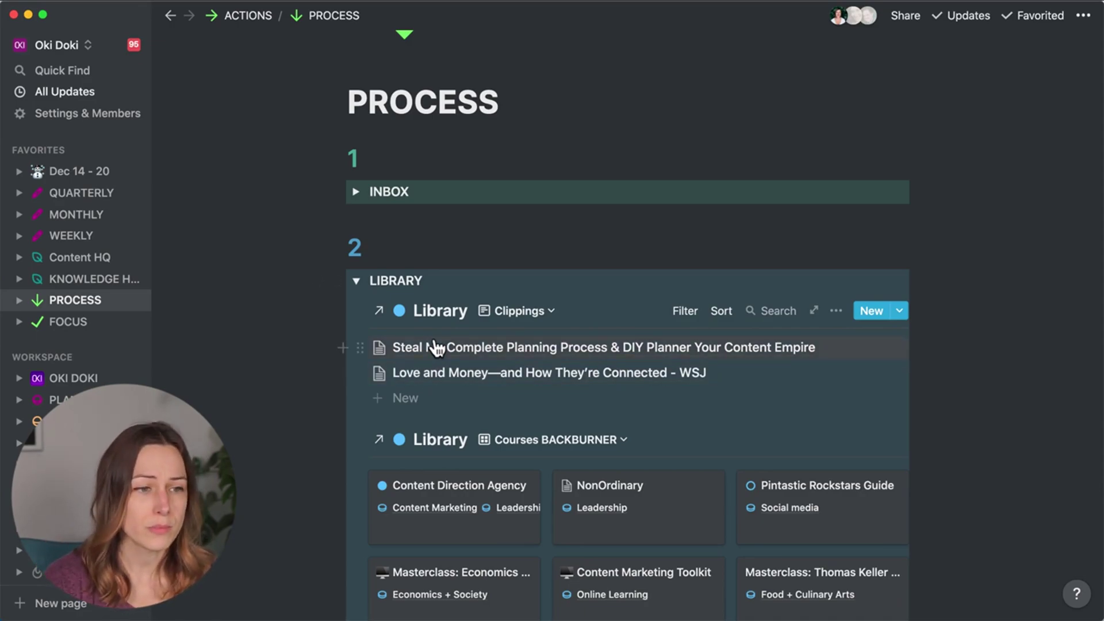
Open the Love and Money clipping and set its Type to Article.
{"action": "left_click", "coordinate": [455, 377]}
{"action": "scroll", "coordinate": [578, 296], "scroll_direction": "down", "scroll_amount": 3}
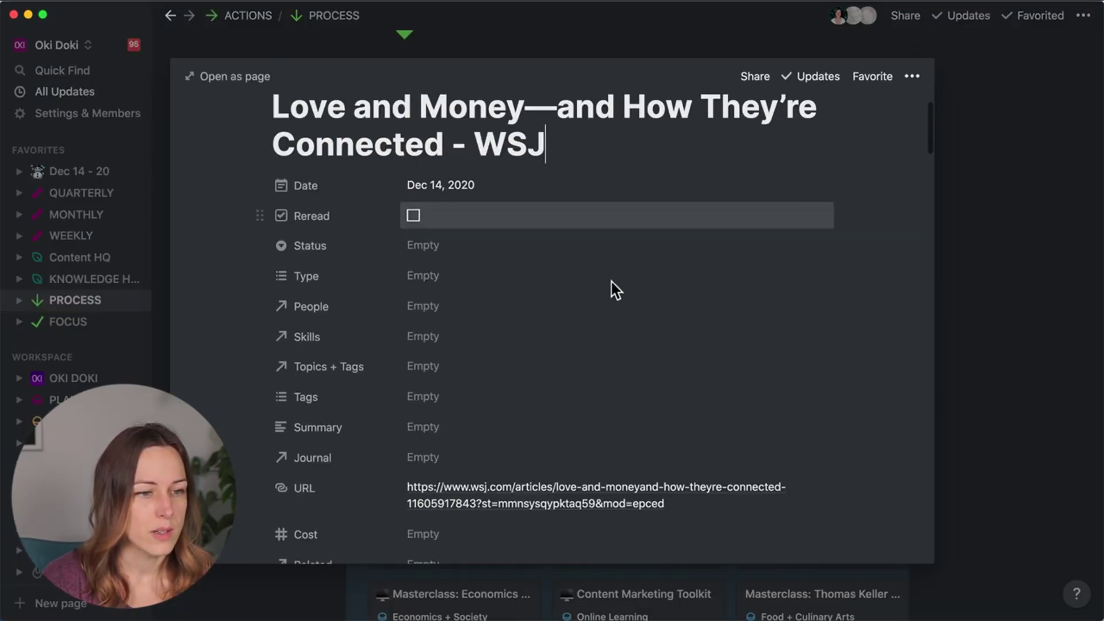
{"action": "scroll", "coordinate": [598, 458], "scroll_direction": "down", "scroll_amount": 2}
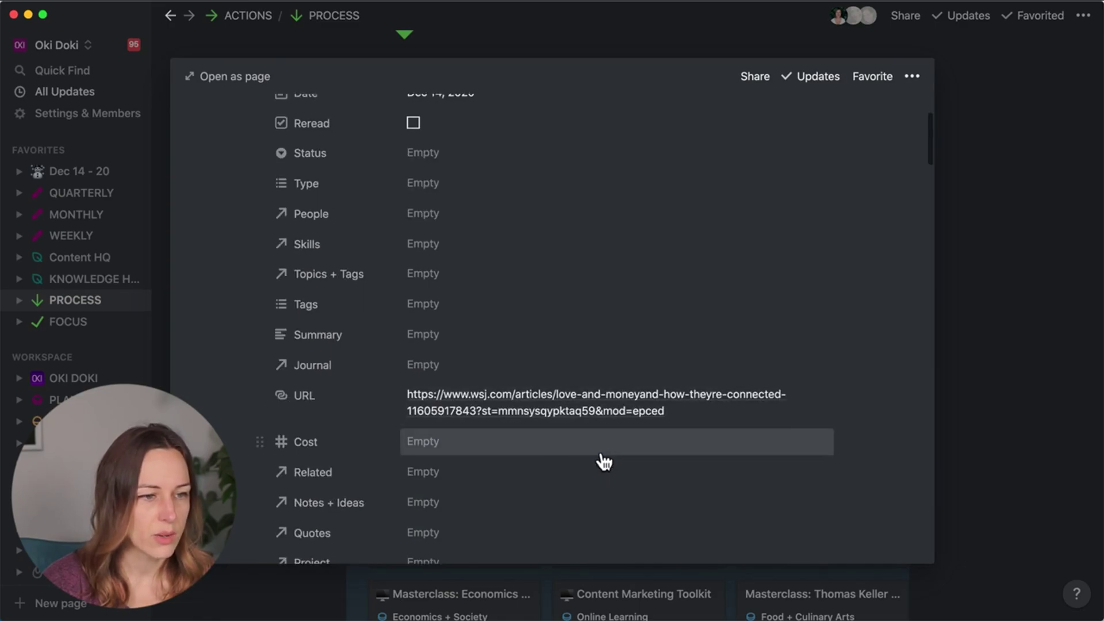
{"action": "scroll", "coordinate": [600, 457], "scroll_direction": "down", "scroll_amount": 15}
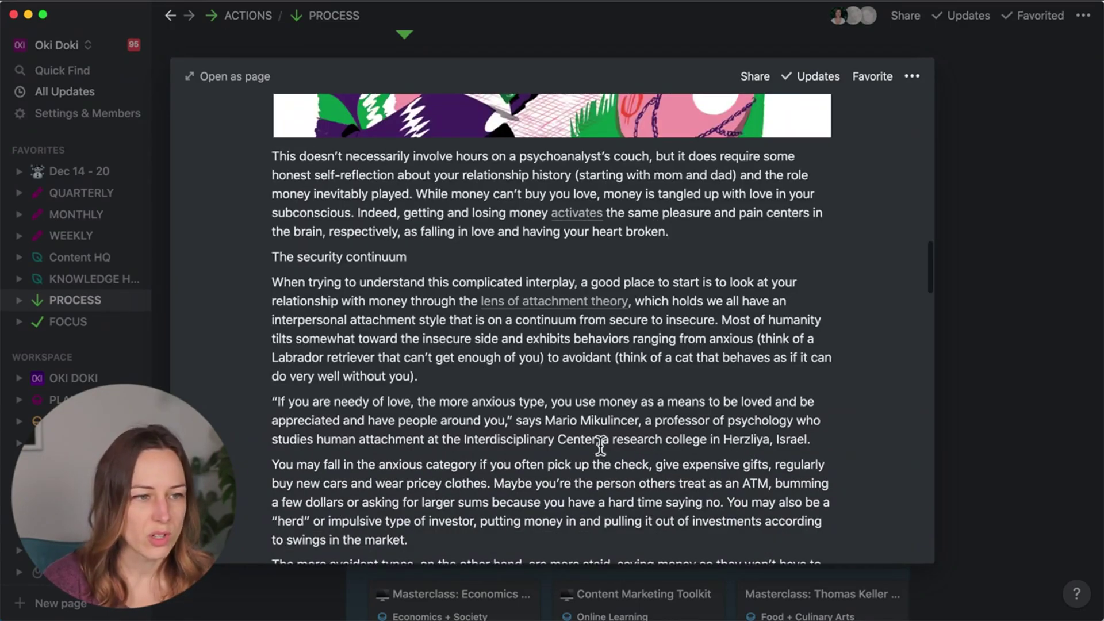
{"action": "scroll", "coordinate": [789, 451], "scroll_direction": "up", "scroll_amount": 15}
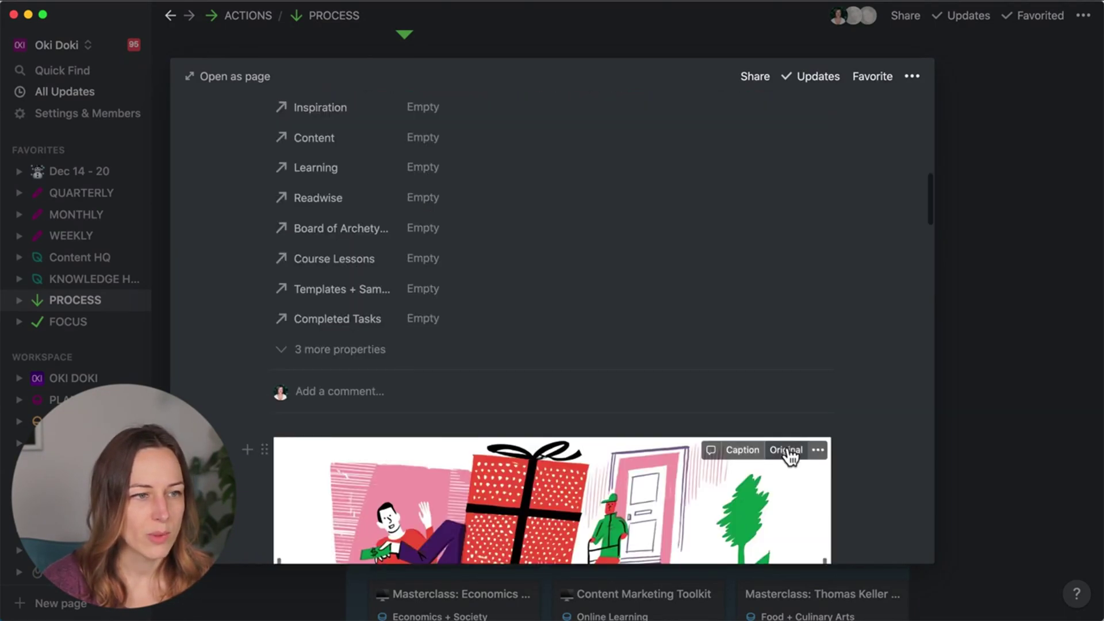
{"action": "left_click", "coordinate": [546, 198]}
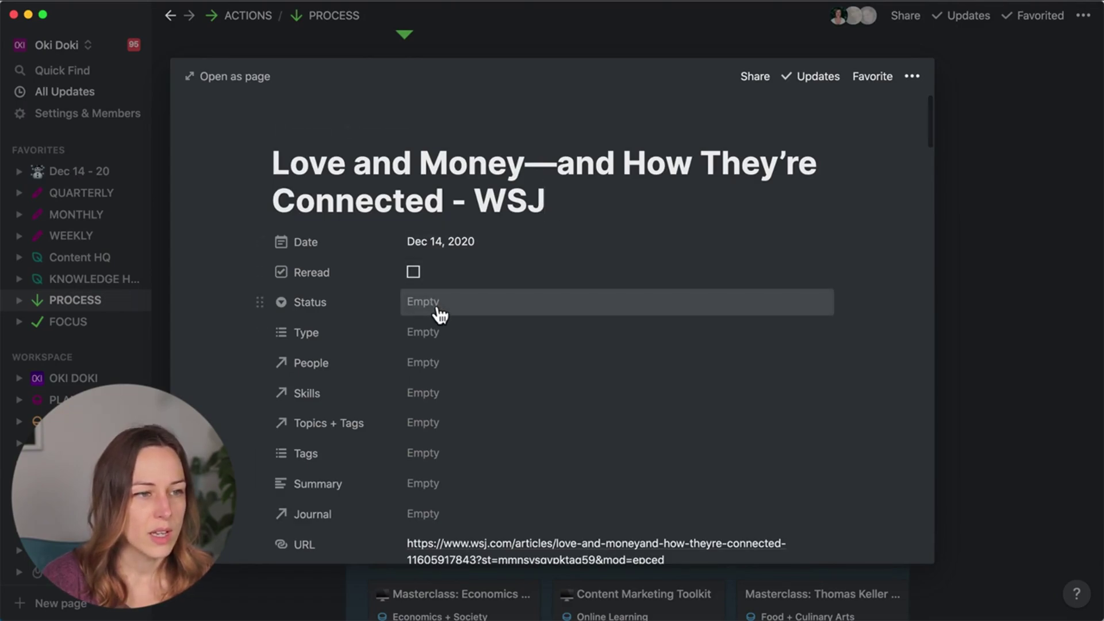
{"action": "left_click", "coordinate": [444, 328]}
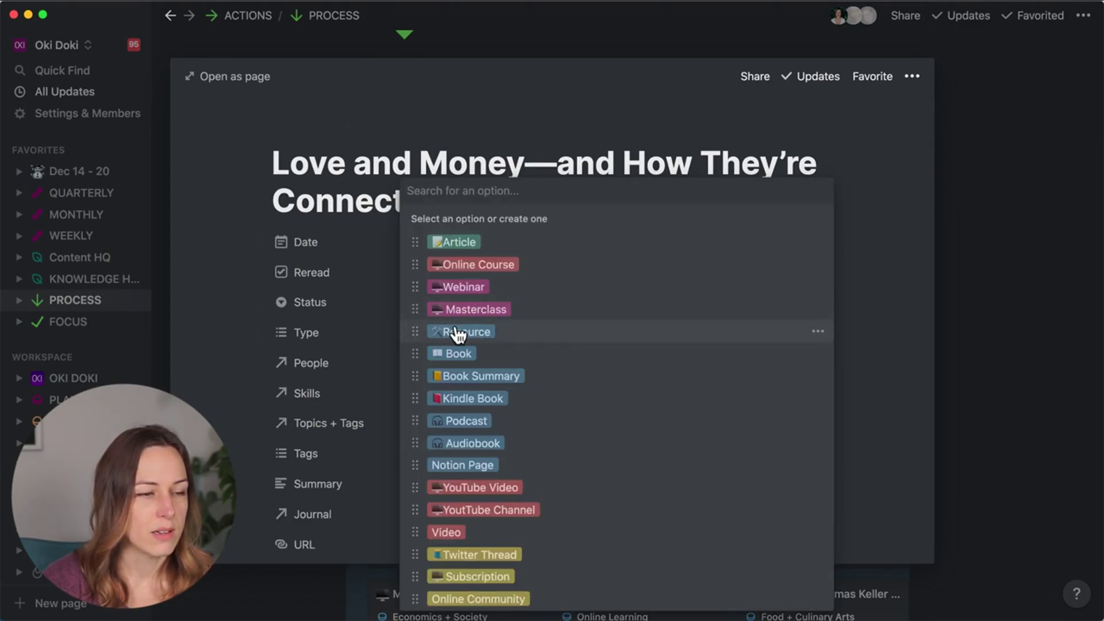
{"action": "left_click", "coordinate": [458, 242]}
{"action": "left_click", "coordinate": [346, 364]}
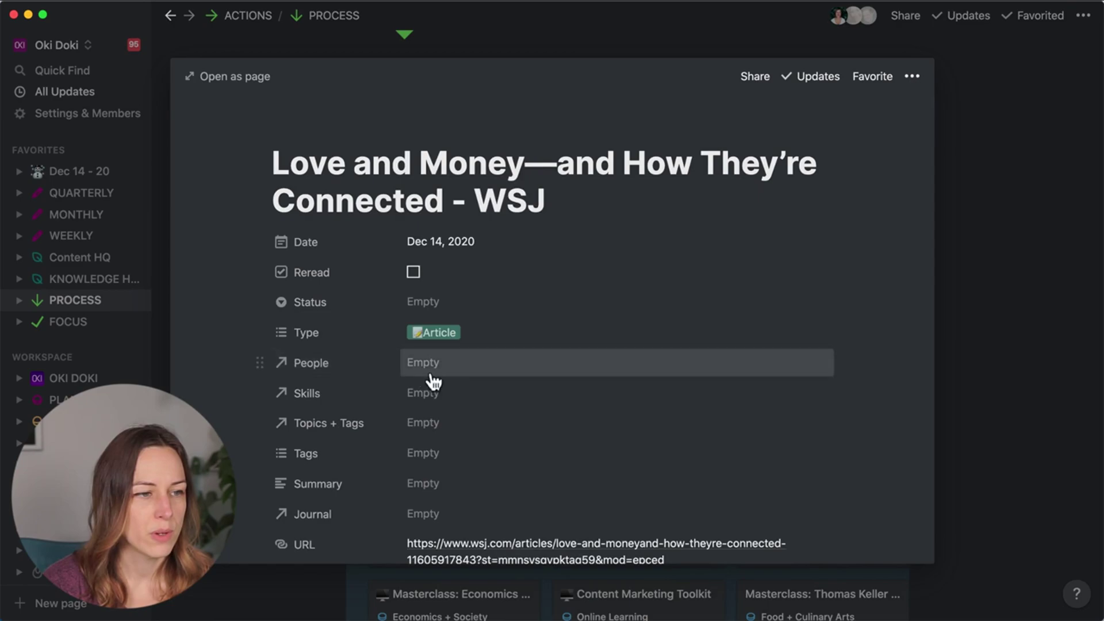
Link the Family + Relationships topic in Topics + Tags.
{"action": "left_click", "coordinate": [468, 434]}
{"action": "type", "text": "Relatio"}
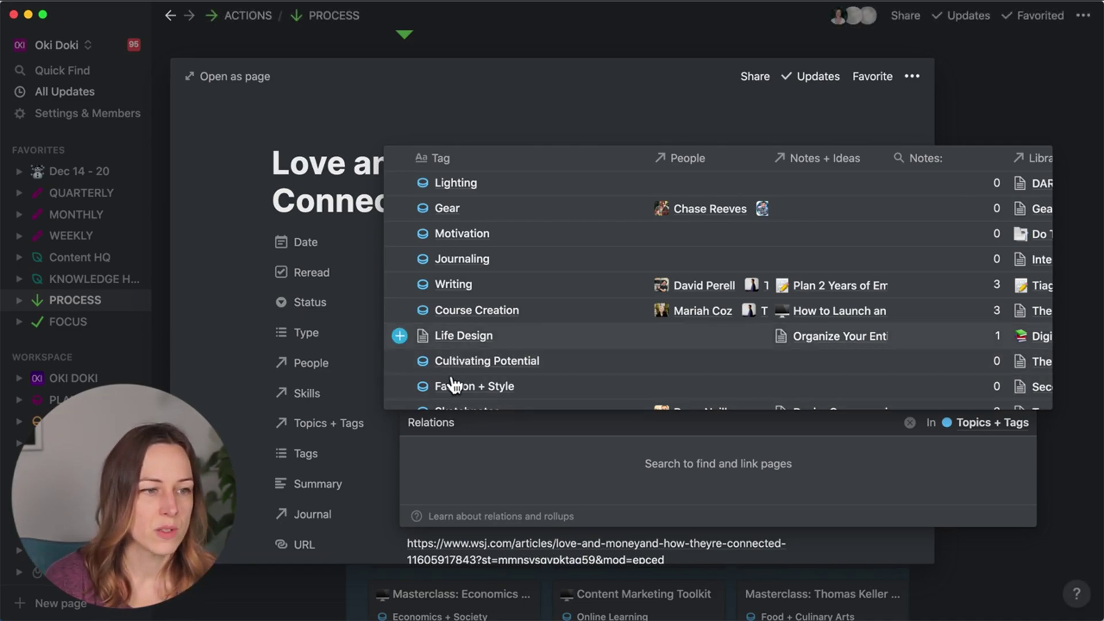
{"action": "type", "text": "ns"}
{"action": "left_click", "coordinate": [402, 358]}
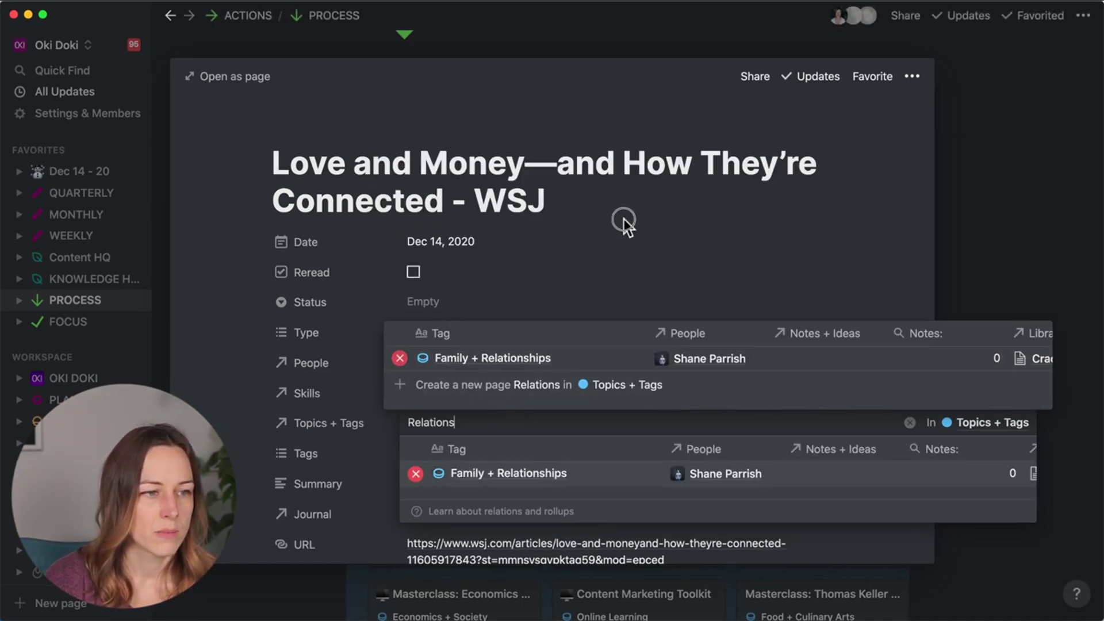
{"action": "left_click", "coordinate": [623, 219]}
Set the clipping's Status to Check this out and close it.
{"action": "left_click", "coordinate": [474, 298]}
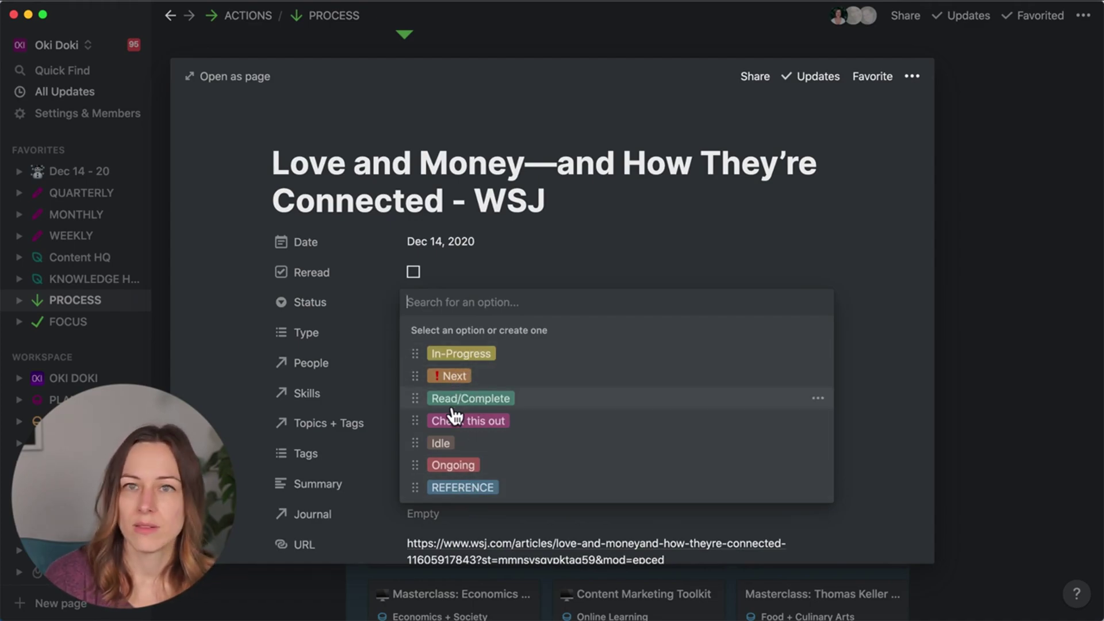
{"action": "left_click", "coordinate": [563, 208]}
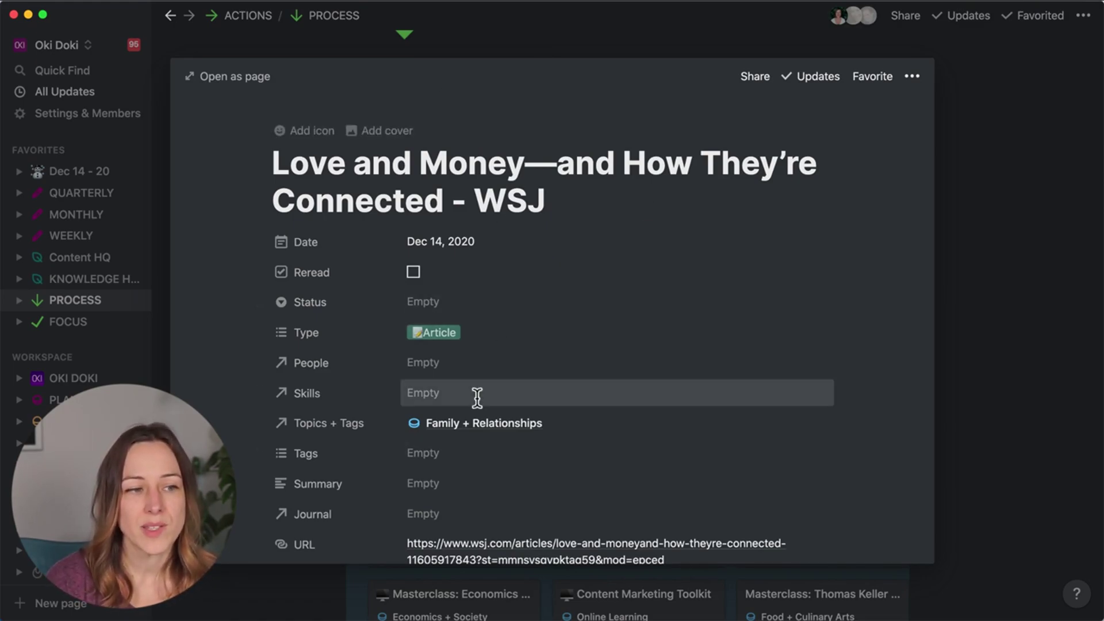
{"action": "left_click", "coordinate": [464, 306]}
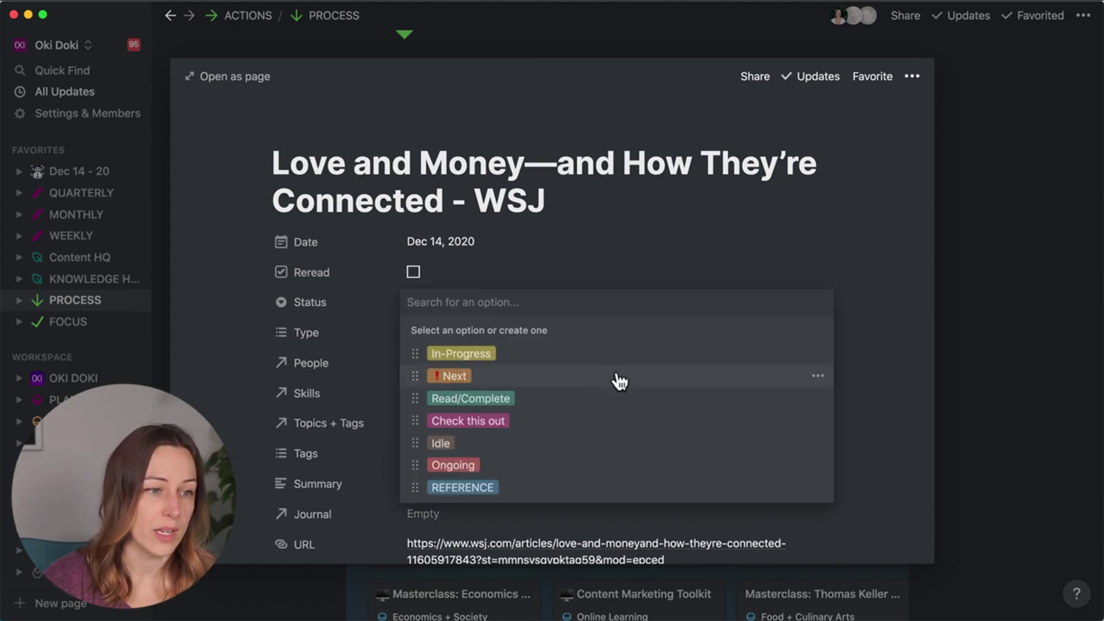
{"action": "left_click", "coordinate": [490, 421]}
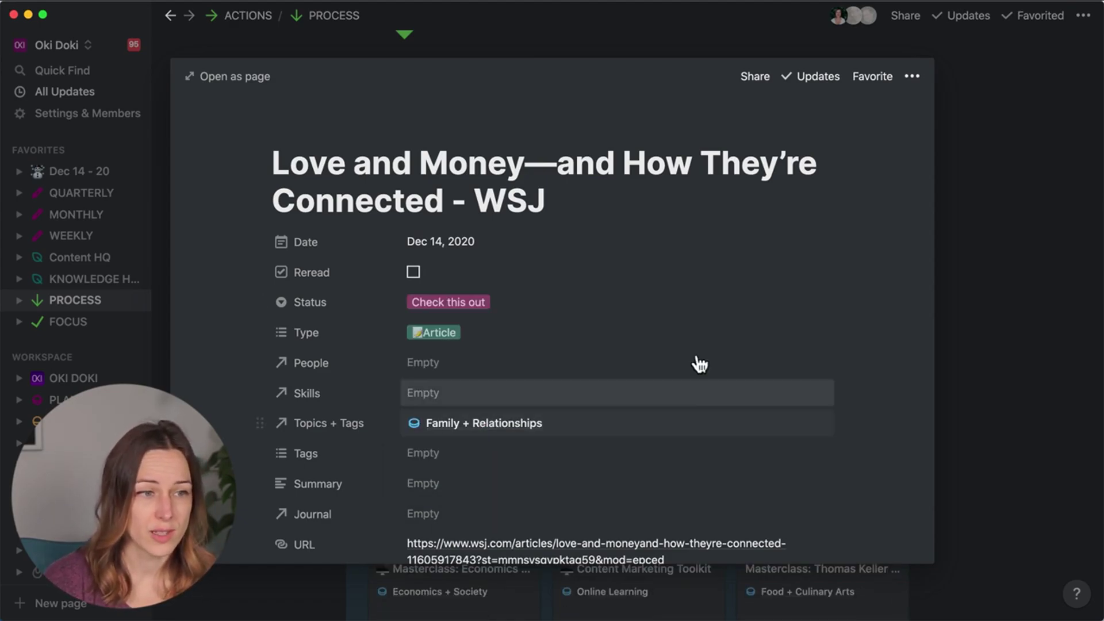
{"action": "left_click", "coordinate": [950, 389]}
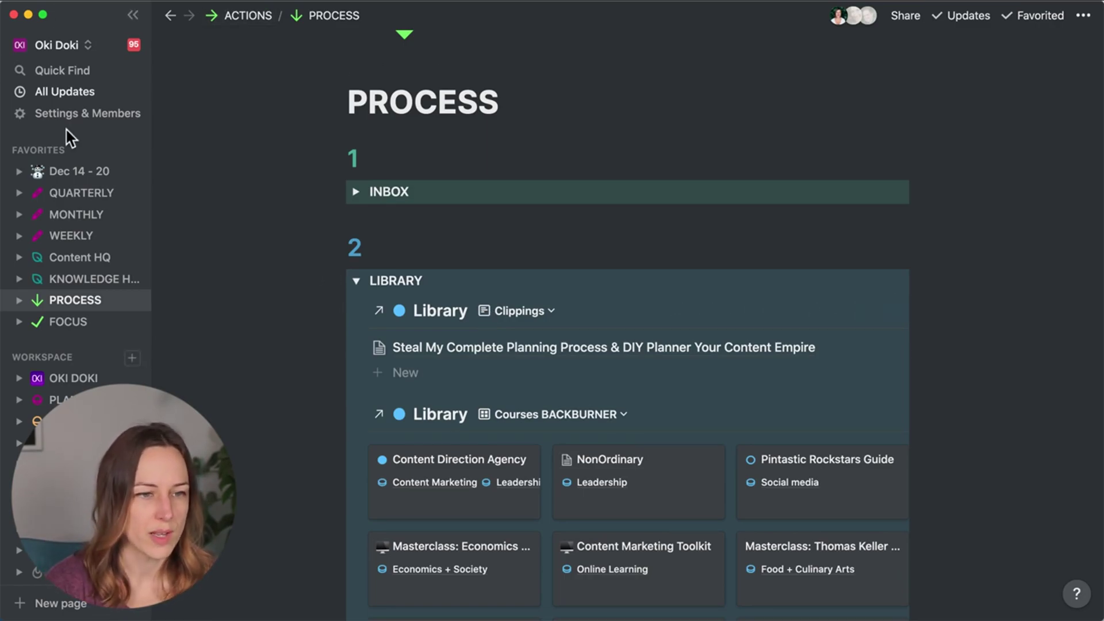
Open the planning process clipping and date it Dec 19, 2020 with a same-day reminder.
{"action": "left_click", "coordinate": [525, 348]}
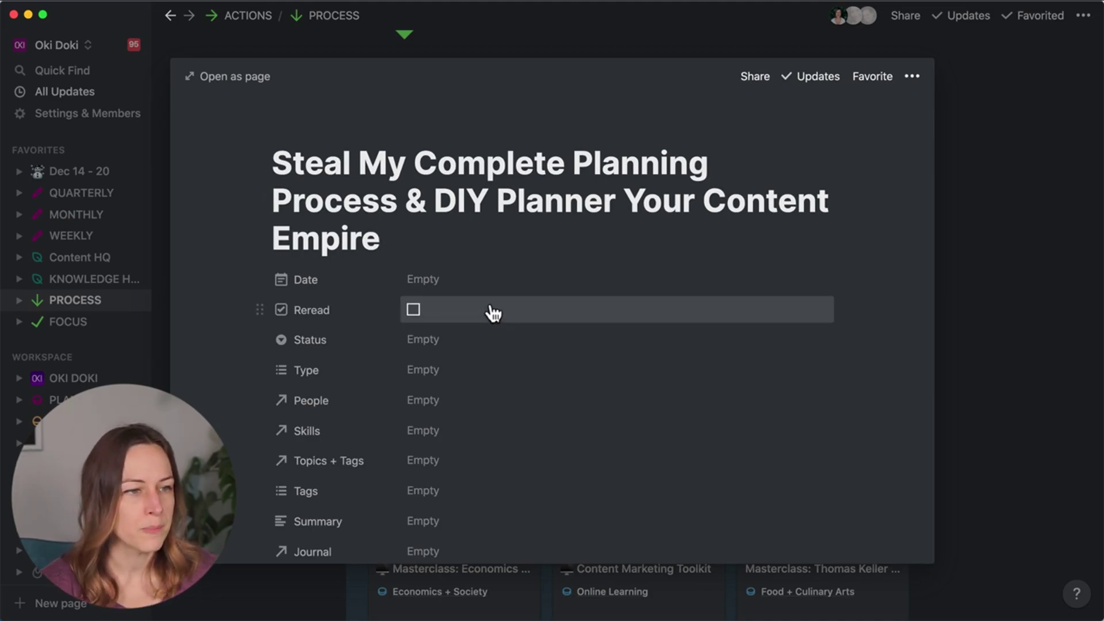
{"action": "left_click", "coordinate": [469, 296]}
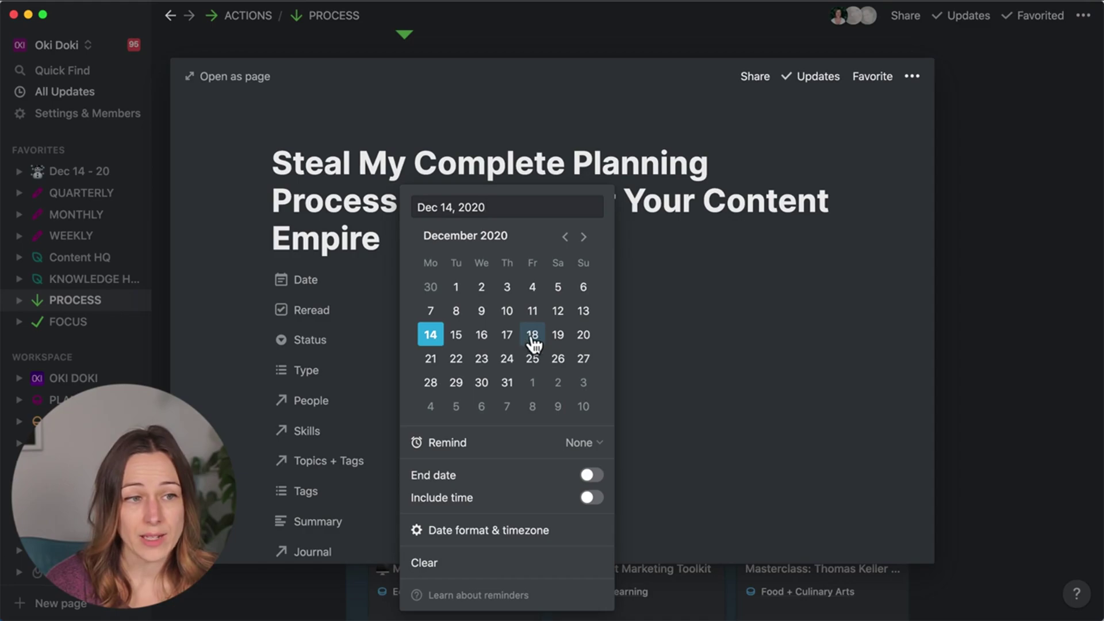
{"action": "left_click", "coordinate": [557, 338]}
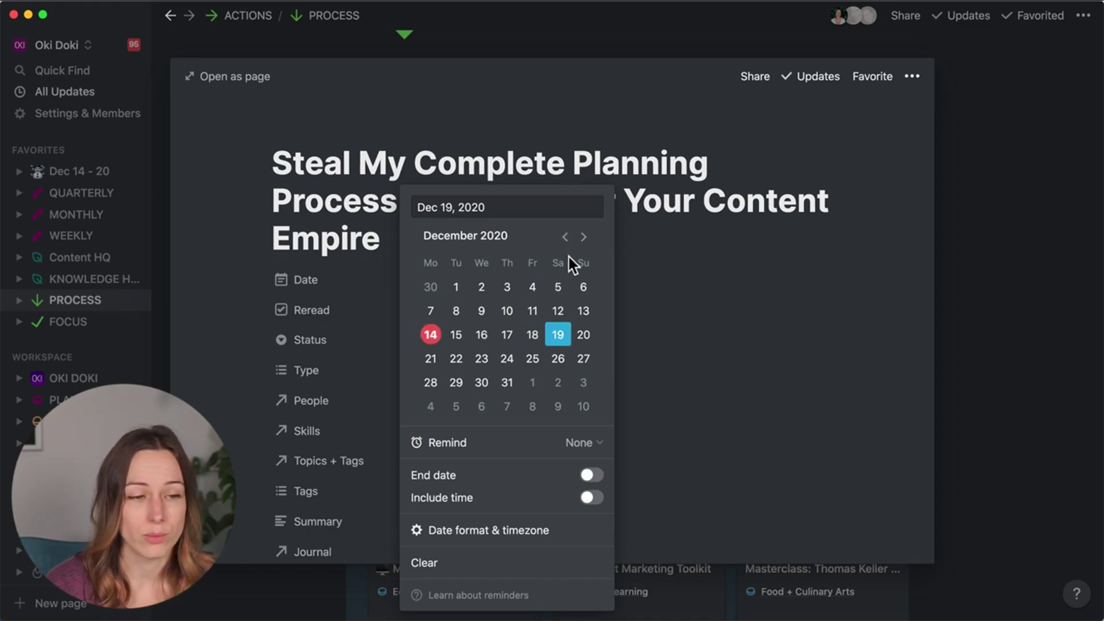
{"action": "left_click", "coordinate": [581, 444]}
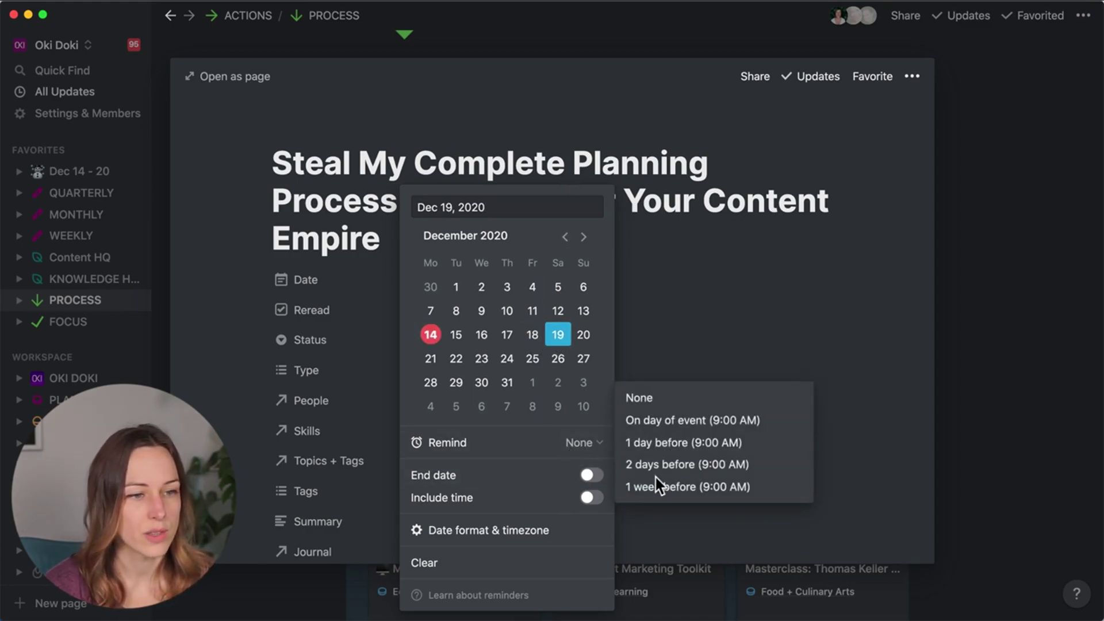
{"action": "left_click", "coordinate": [673, 428]}
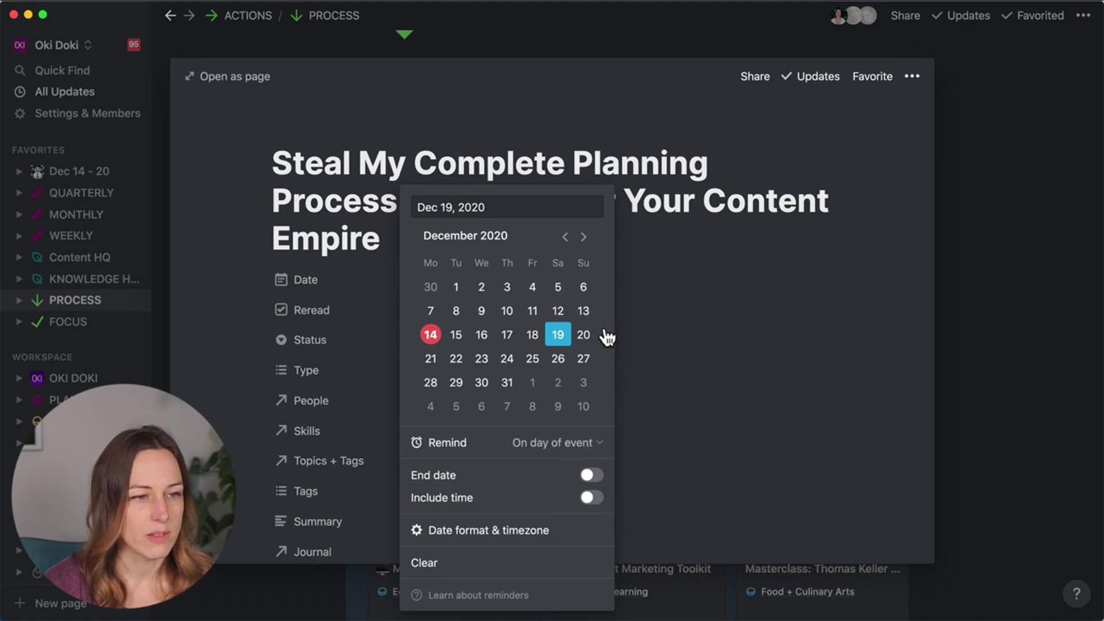
{"action": "left_click", "coordinate": [697, 385]}
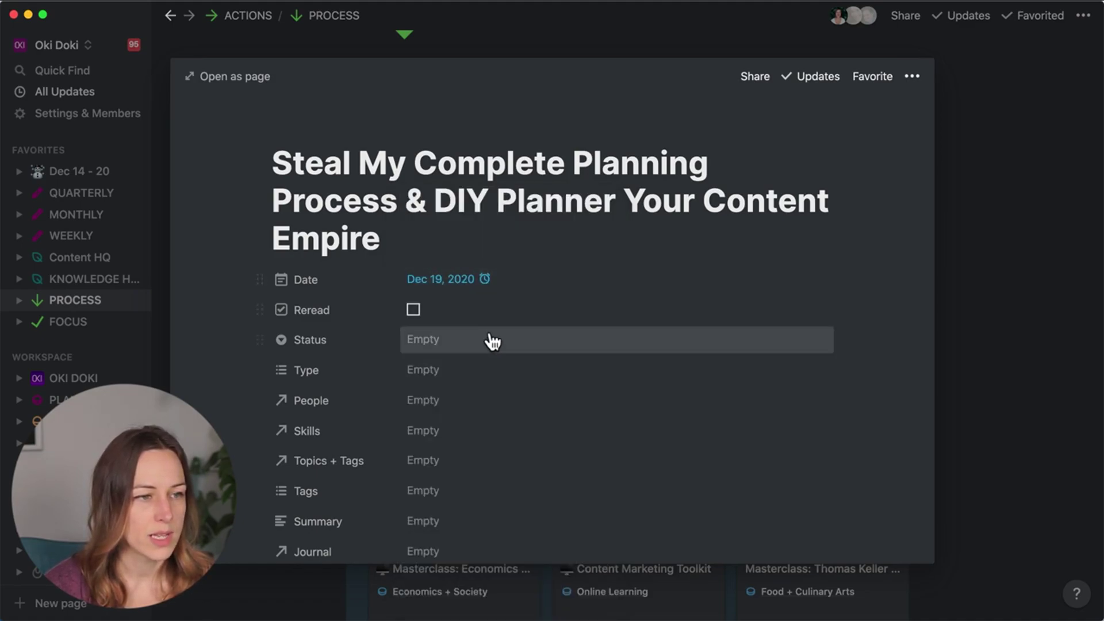
Set the article's Status to REFERENCE and Type to Article.
{"action": "left_click", "coordinate": [454, 344]}
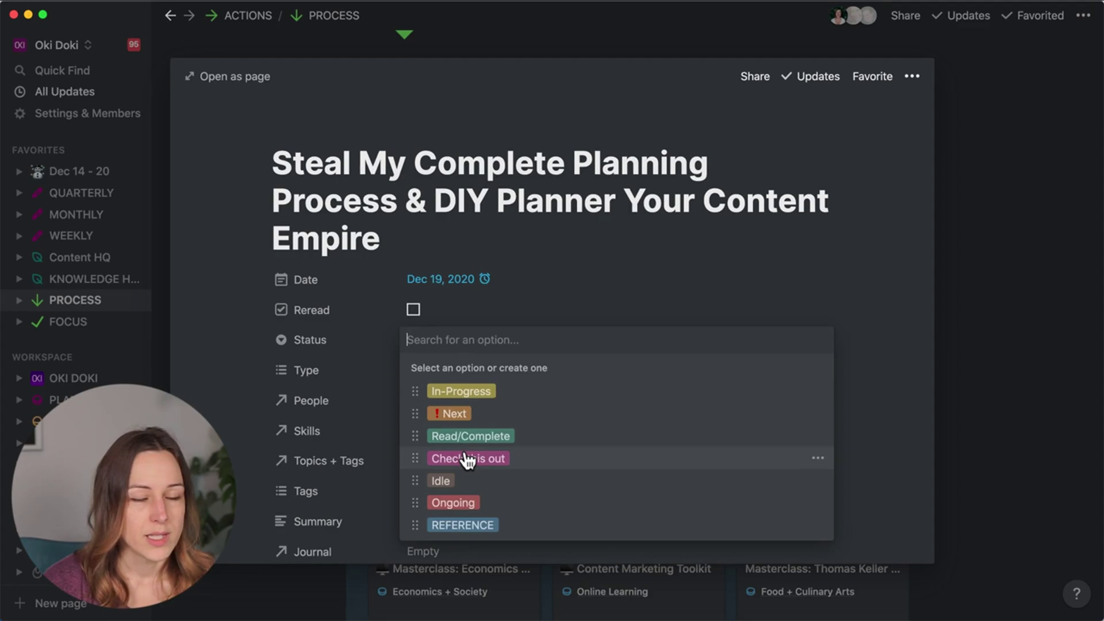
{"action": "left_click", "coordinate": [470, 526]}
{"action": "left_click", "coordinate": [446, 378]}
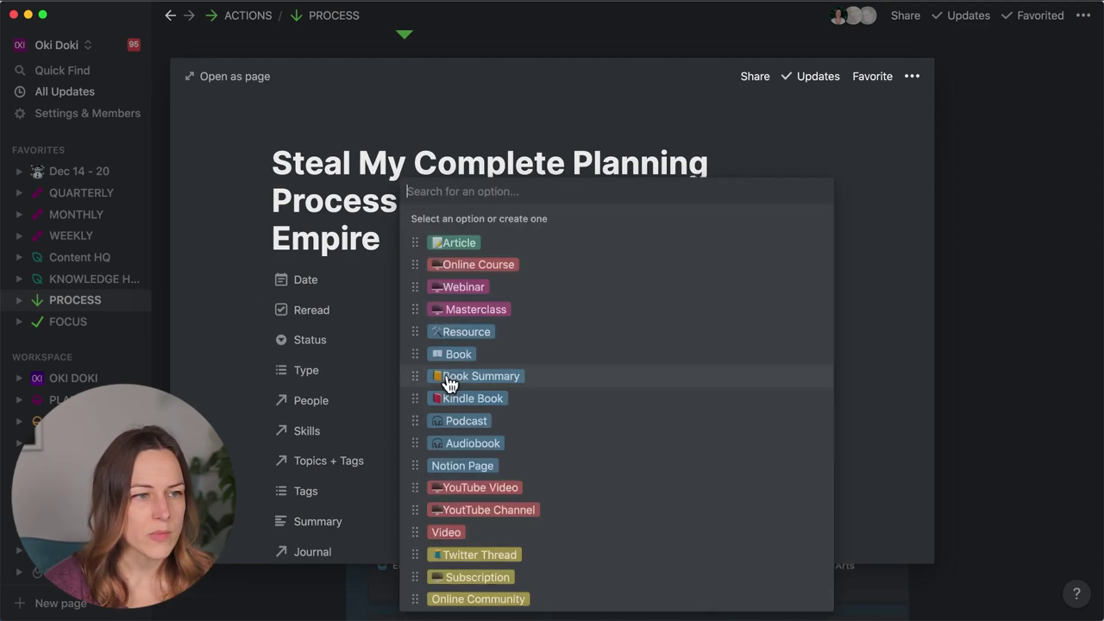
{"action": "left_click", "coordinate": [467, 242]}
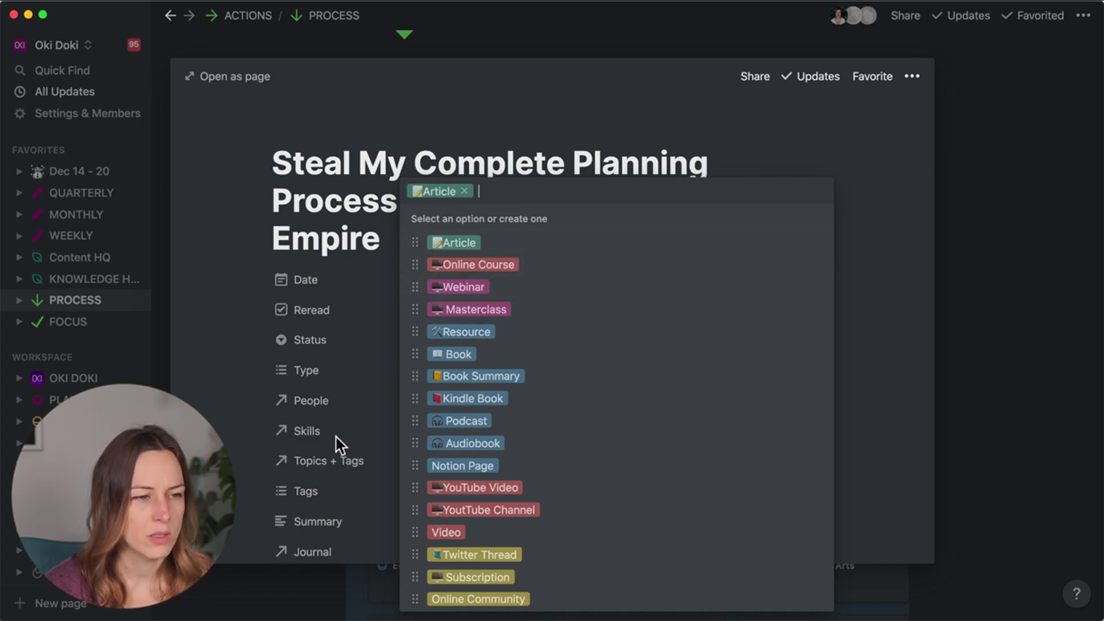
{"action": "left_click", "coordinate": [337, 438]}
Link the Planning tag in Topics + Tags.
{"action": "left_click", "coordinate": [437, 460]}
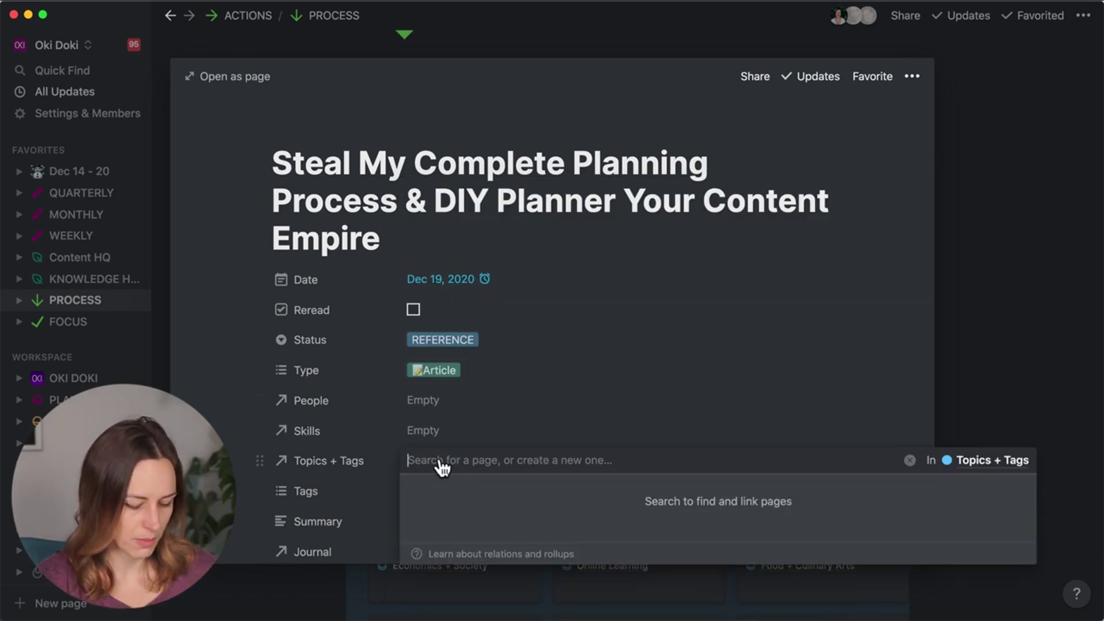
{"action": "type", "text": "Plann"}
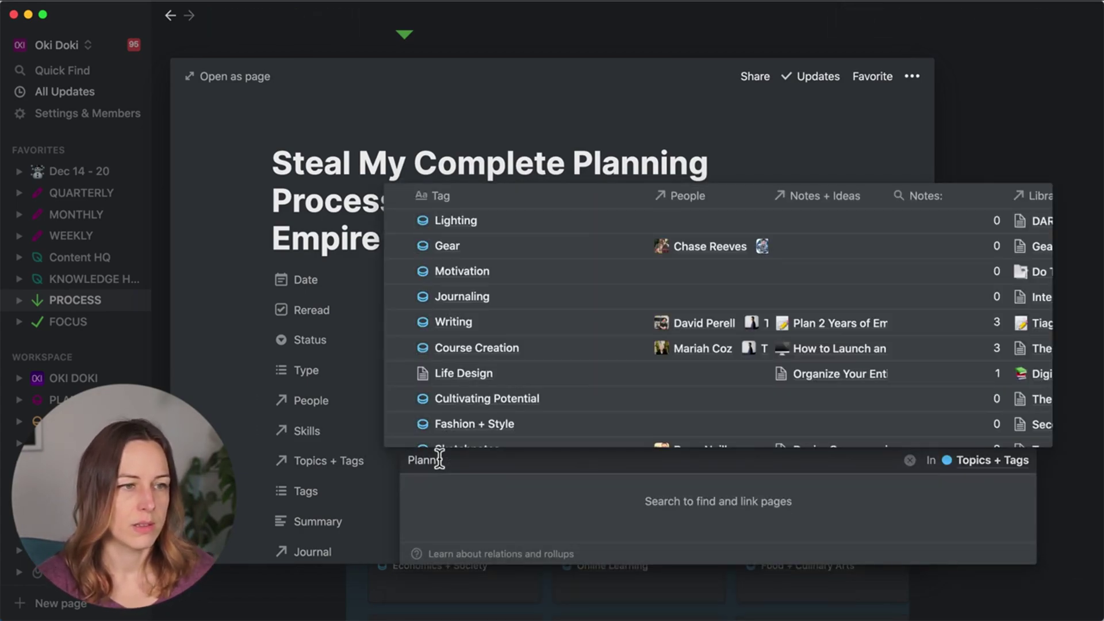
{"action": "left_click", "coordinate": [405, 395]}
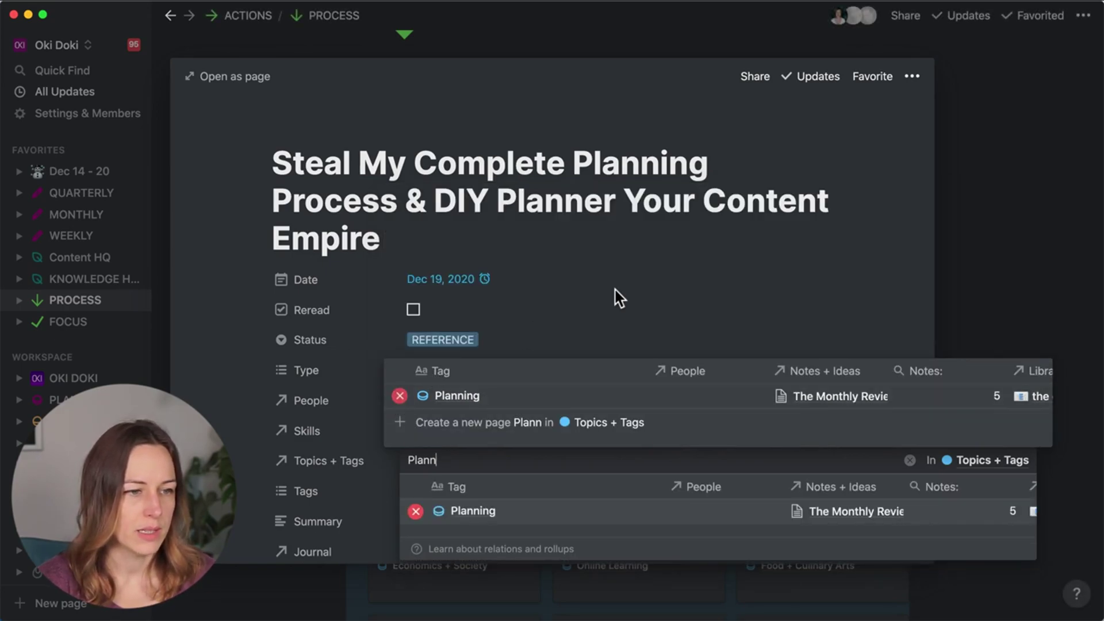
{"action": "left_click", "coordinate": [615, 296]}
Link the Dec 14 journal entry, tick Reread, and close the article.
{"action": "scroll", "coordinate": [540, 494], "scroll_direction": "down", "scroll_amount": 1}
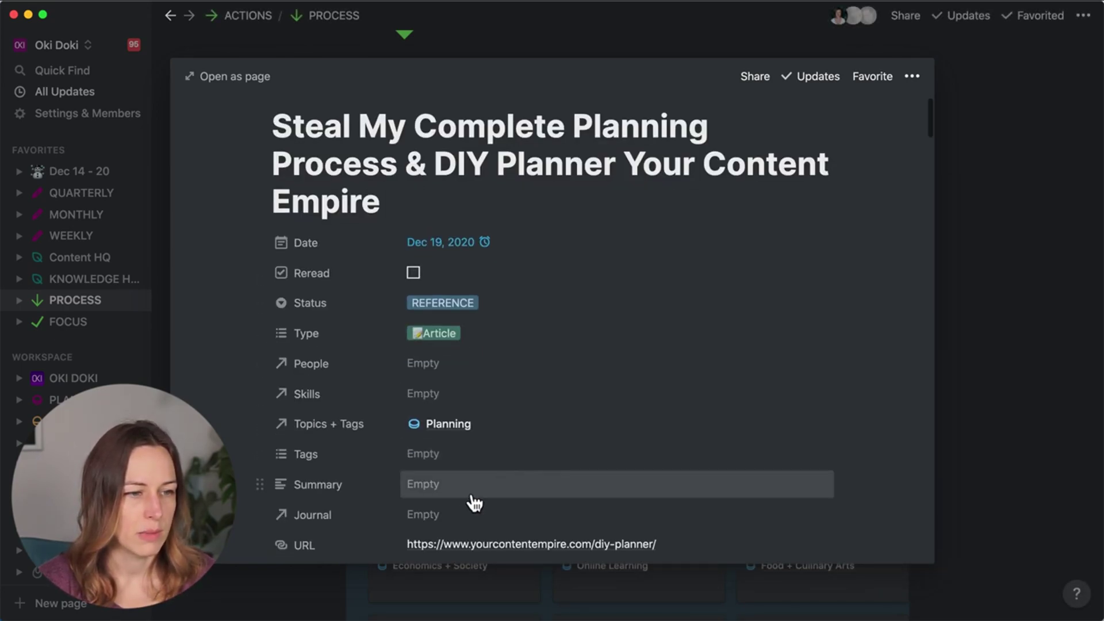
{"action": "left_click", "coordinate": [464, 518]}
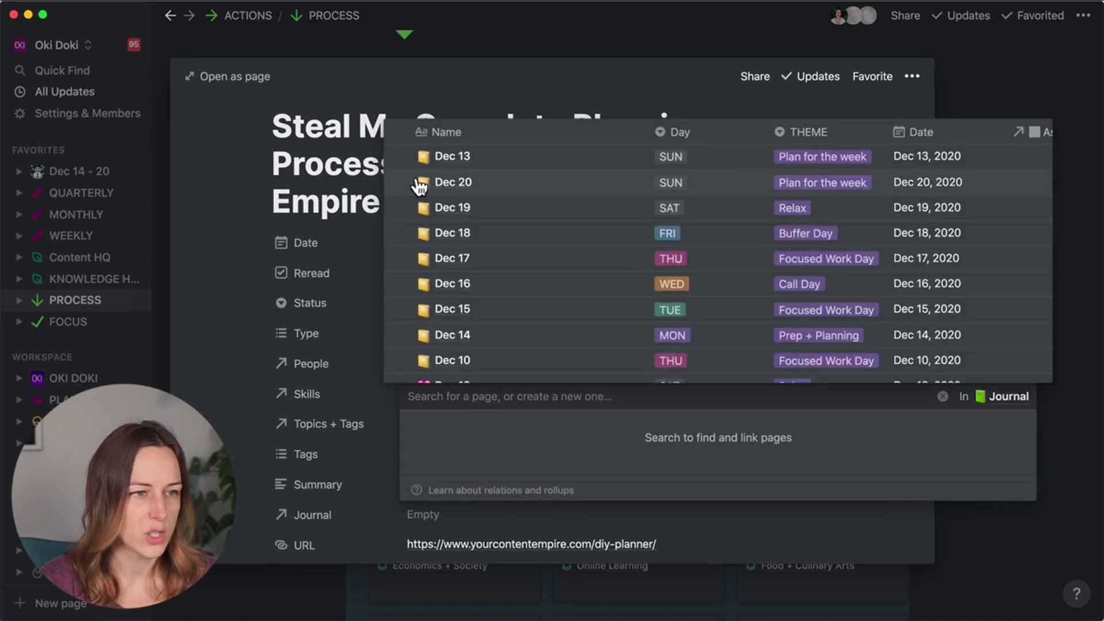
{"action": "left_click", "coordinate": [400, 335]}
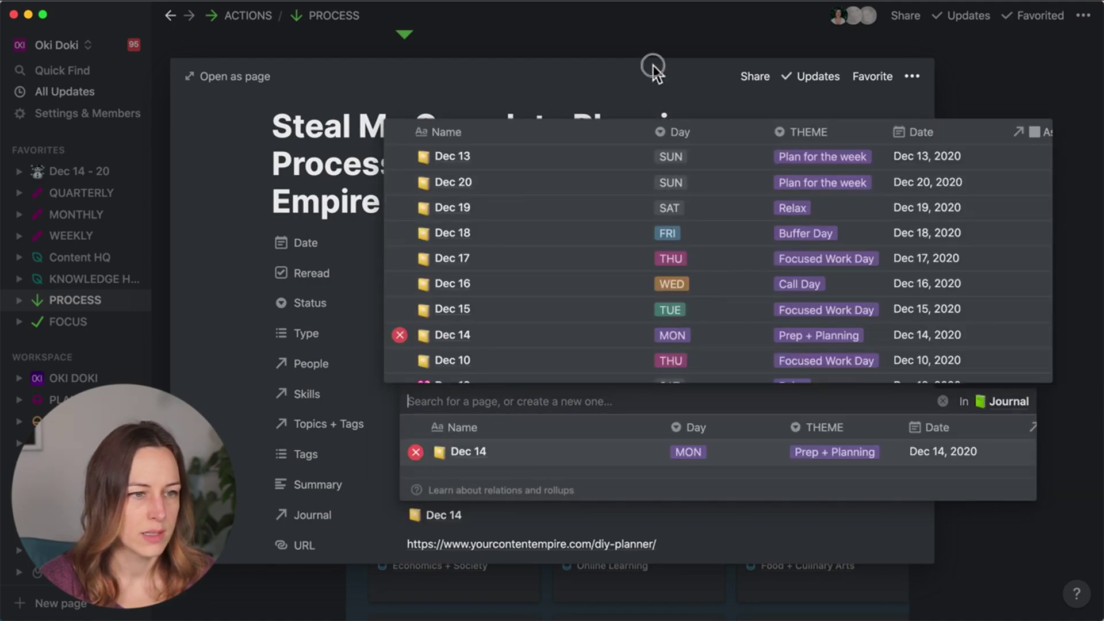
{"action": "left_click", "coordinate": [653, 68]}
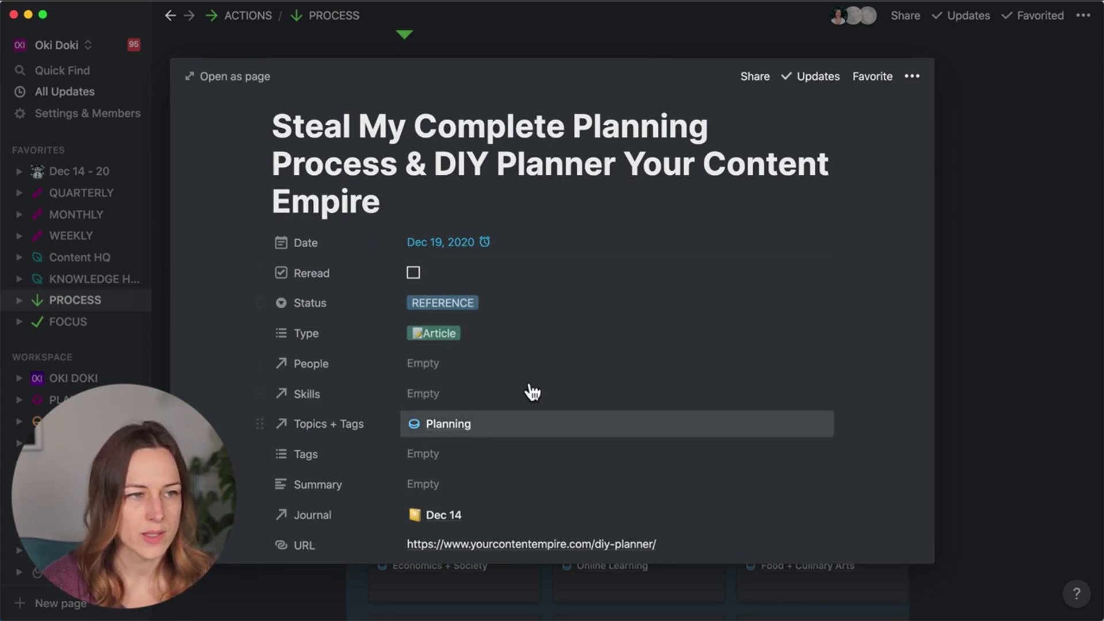
{"action": "left_click", "coordinate": [413, 273]}
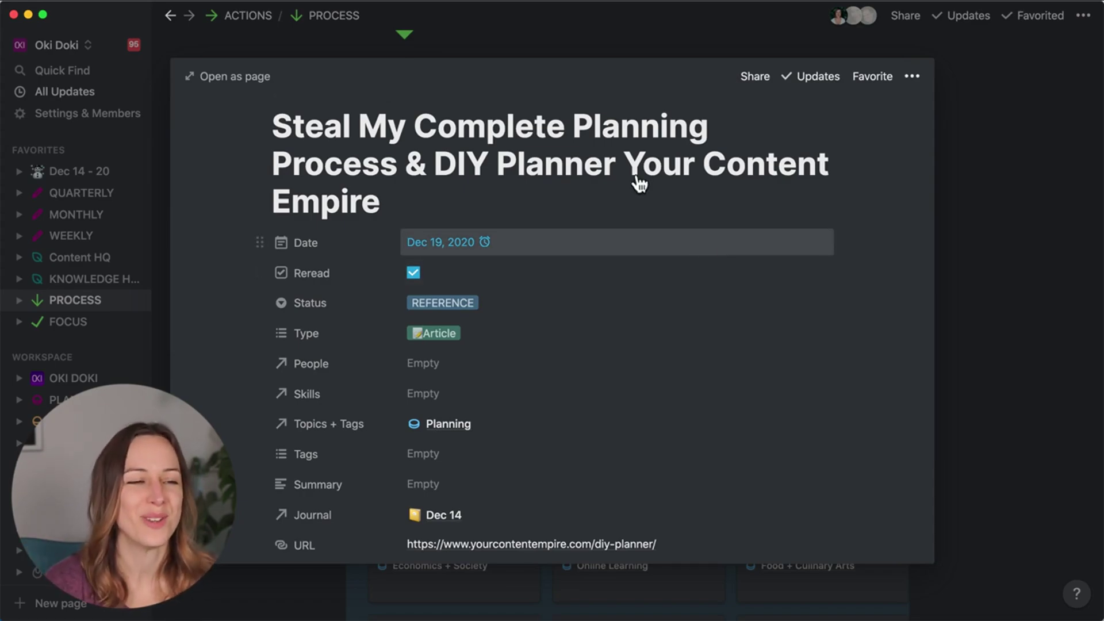
{"action": "left_click", "coordinate": [1029, 301]}
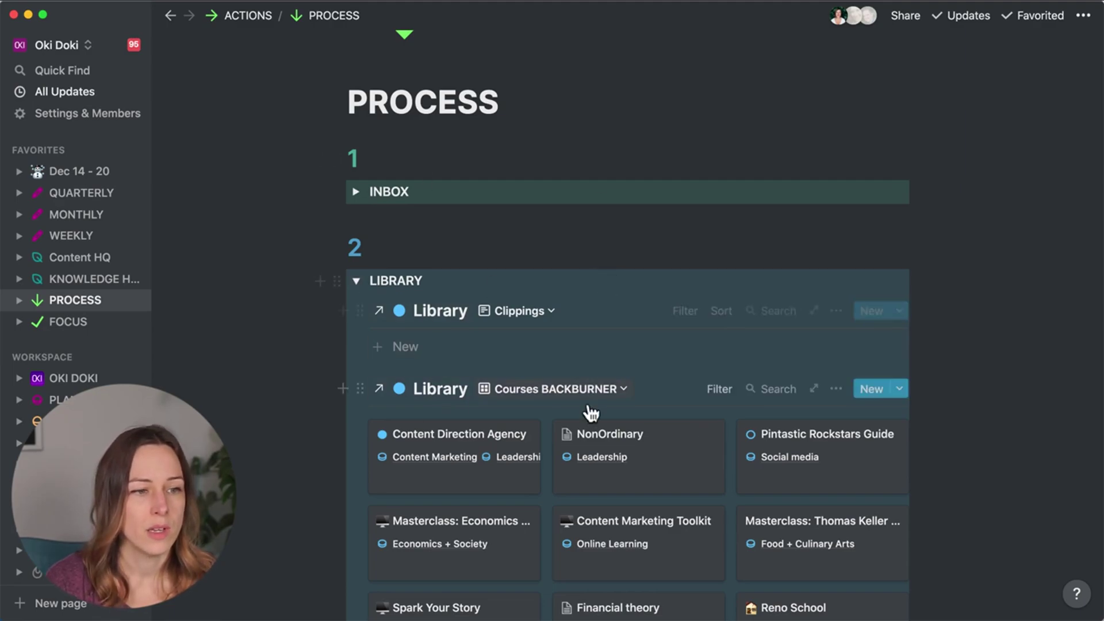
Switch the second Library gallery to Courses ACTIVE and show its Online Course / In-Progress filters.
{"action": "left_click", "coordinate": [560, 394]}
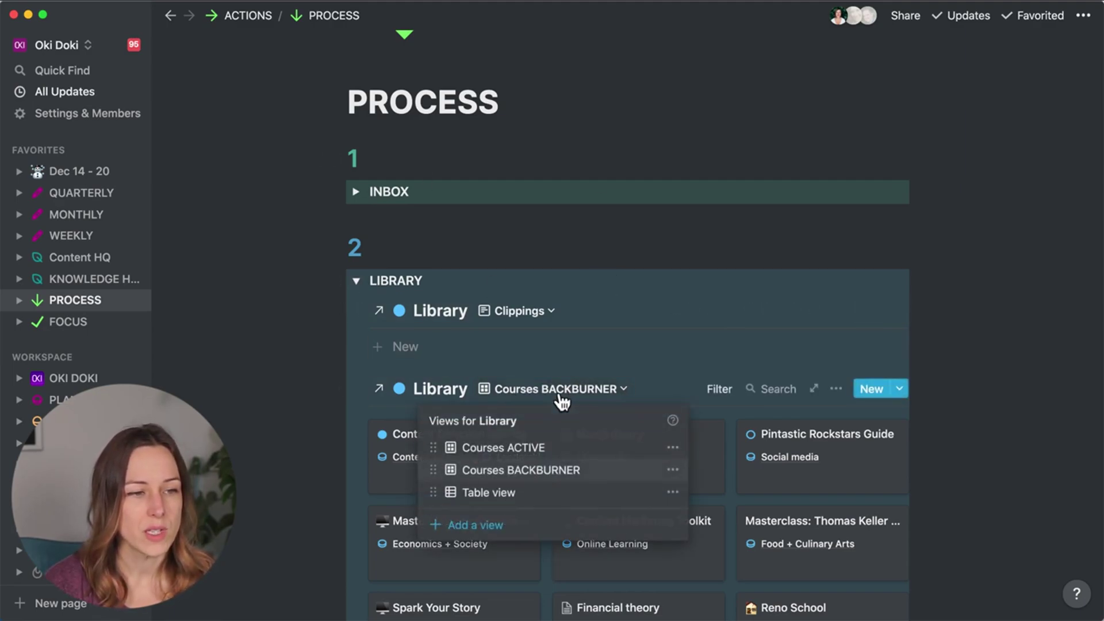
{"action": "left_click", "coordinate": [506, 451]}
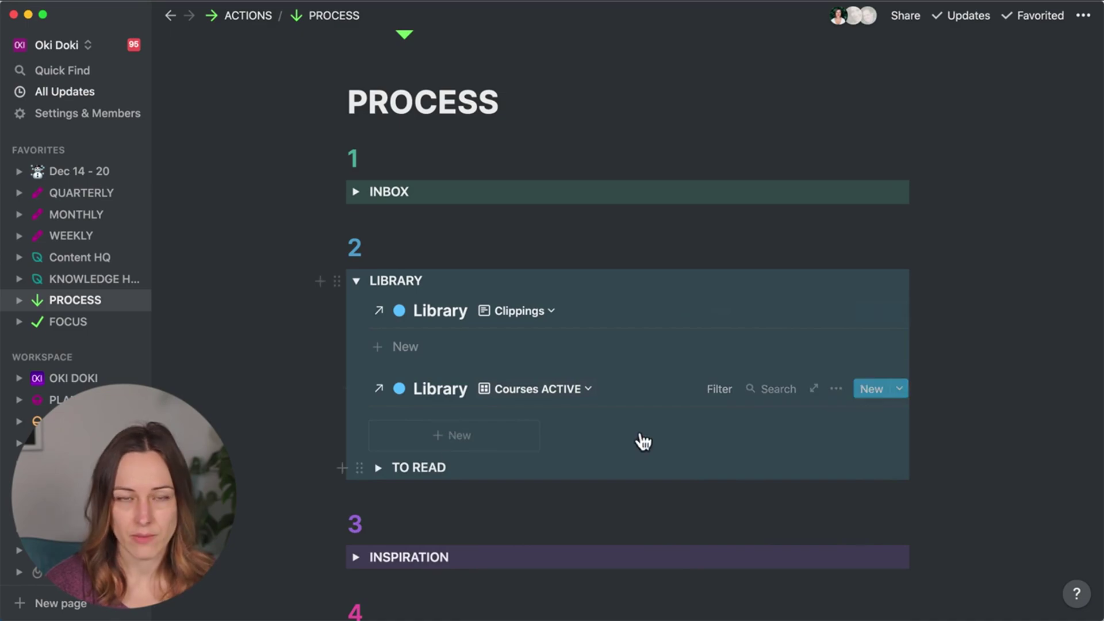
{"action": "left_click", "coordinate": [719, 389]}
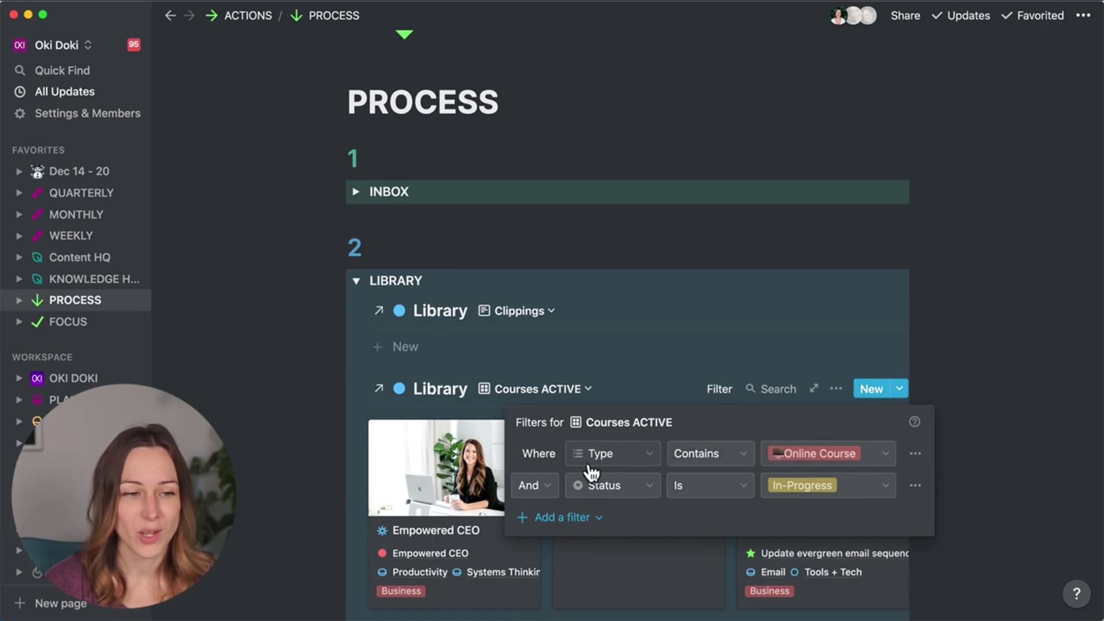
Close the filters and browse the active courses, including Empowered CEO and High Ticket Hybrid.
{"action": "left_click", "coordinate": [591, 370]}
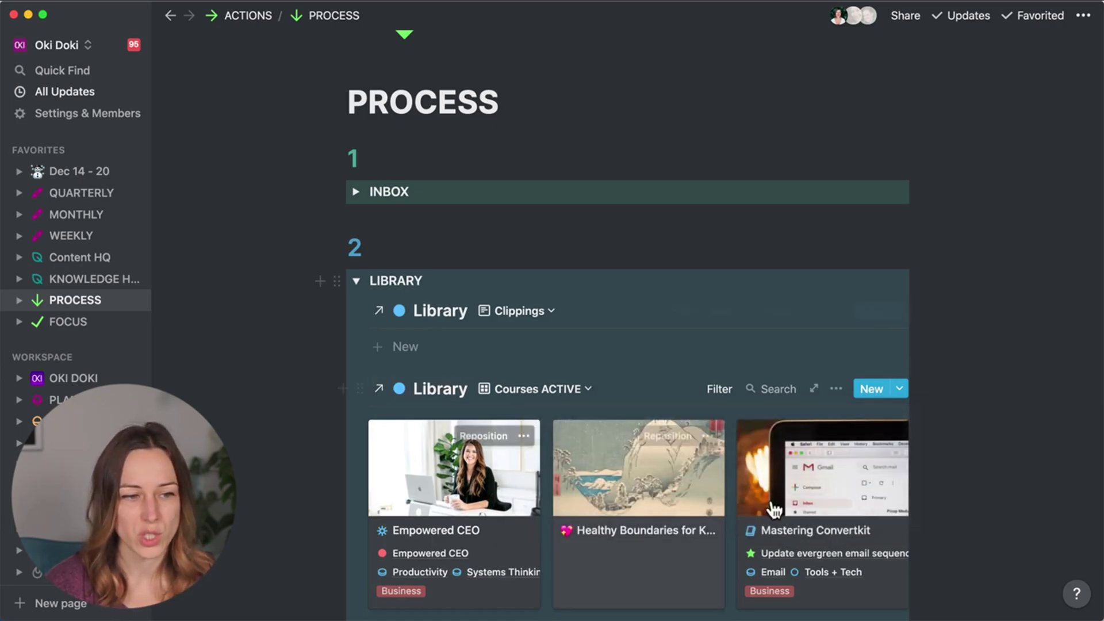
{"action": "scroll", "coordinate": [719, 457], "scroll_direction": "down", "scroll_amount": 2}
{"action": "scroll", "coordinate": [719, 457], "scroll_direction": "down", "scroll_amount": 5}
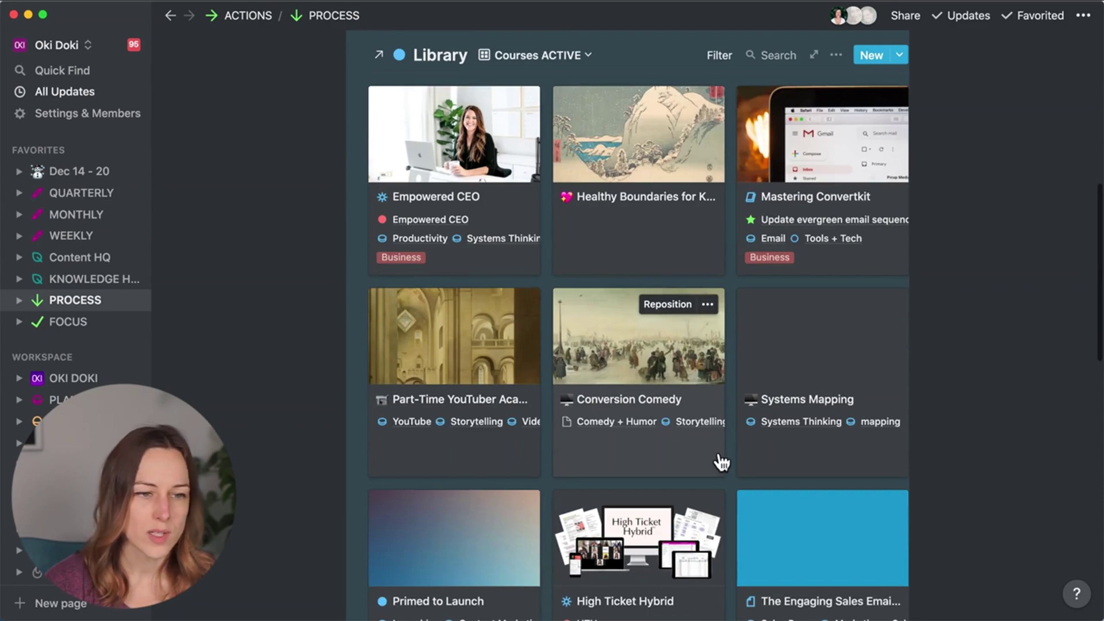
{"action": "scroll", "coordinate": [719, 447], "scroll_direction": "down", "scroll_amount": 2}
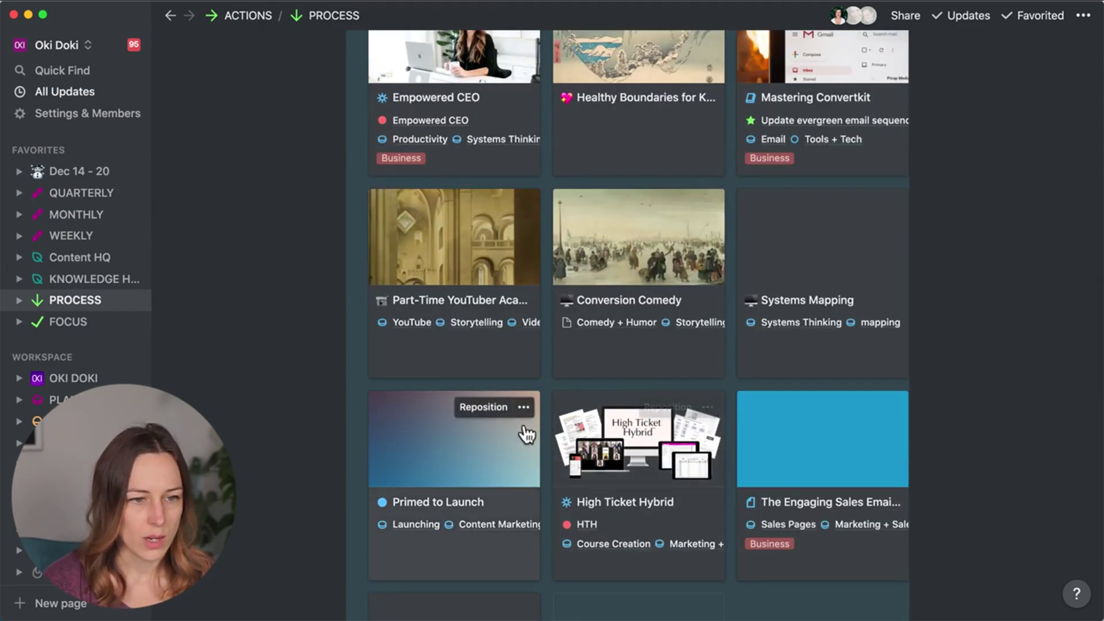
{"action": "scroll", "coordinate": [523, 436], "scroll_direction": "down", "scroll_amount": 1}
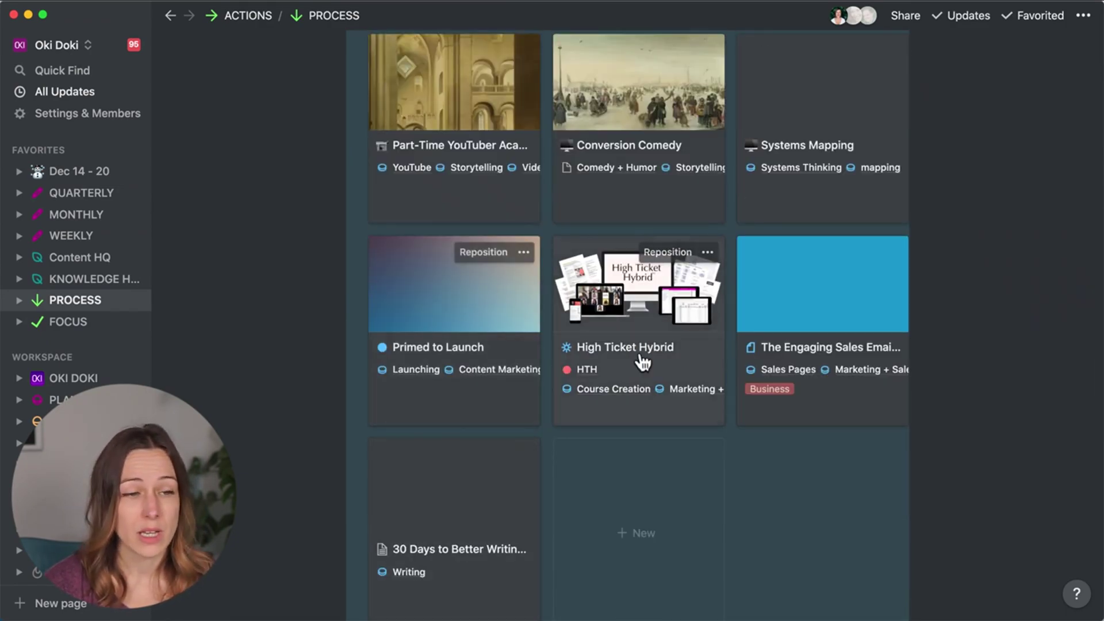
{"action": "scroll", "coordinate": [707, 456], "scroll_direction": "up", "scroll_amount": 2}
{"action": "scroll", "coordinate": [706, 464], "scroll_direction": "up", "scroll_amount": 2}
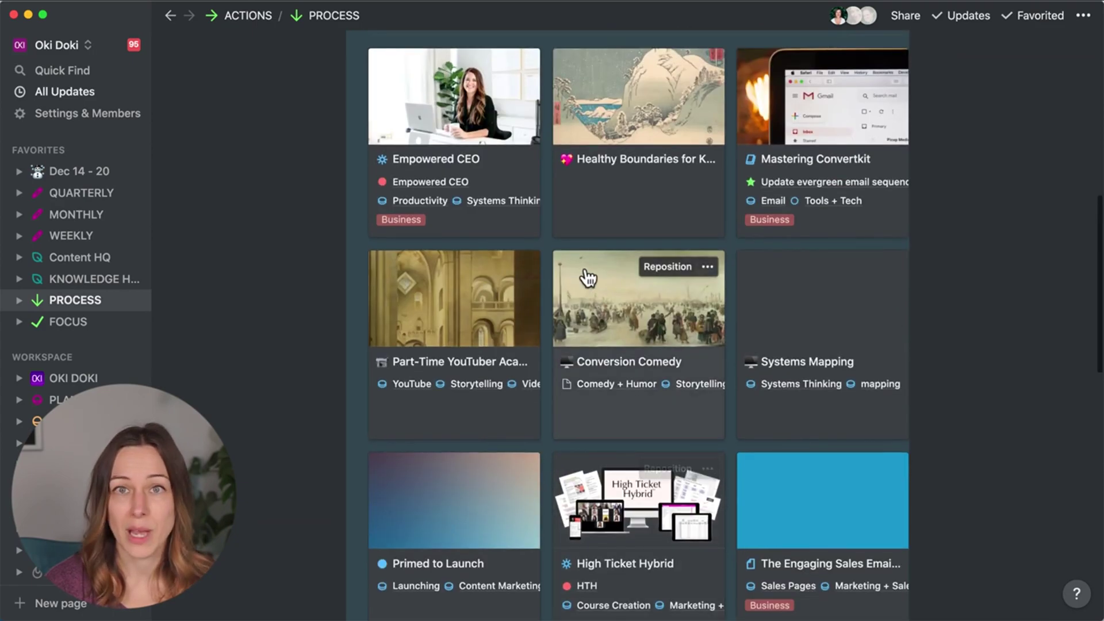
Set Systems Mapping's Status to Read/Complete, tick Reread, and close the course page.
{"action": "left_click", "coordinate": [794, 317]}
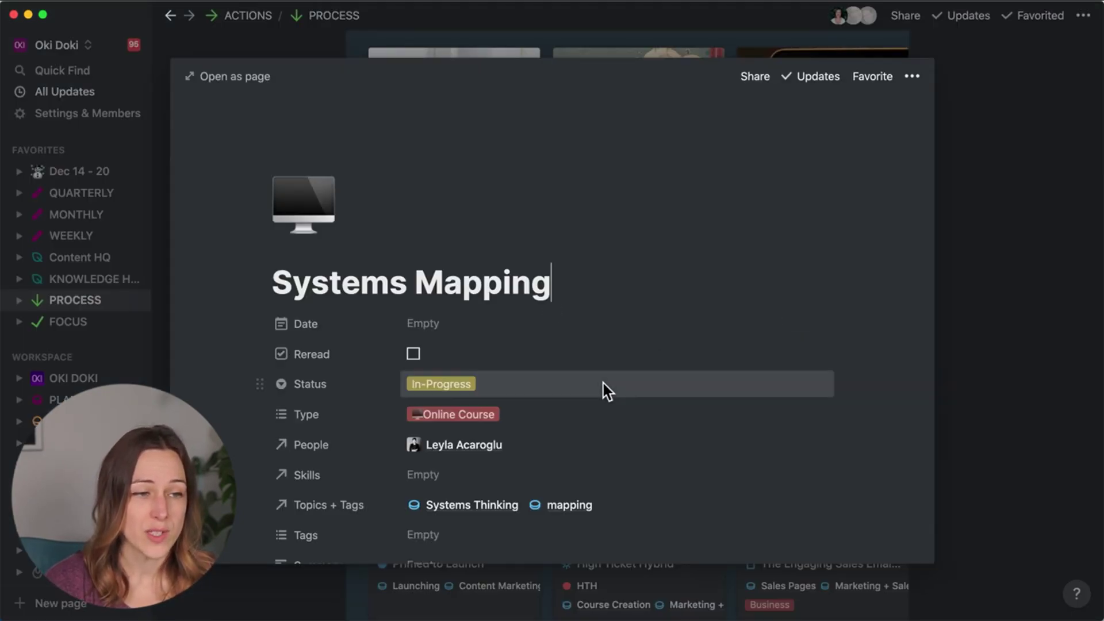
{"action": "left_click", "coordinate": [493, 385]}
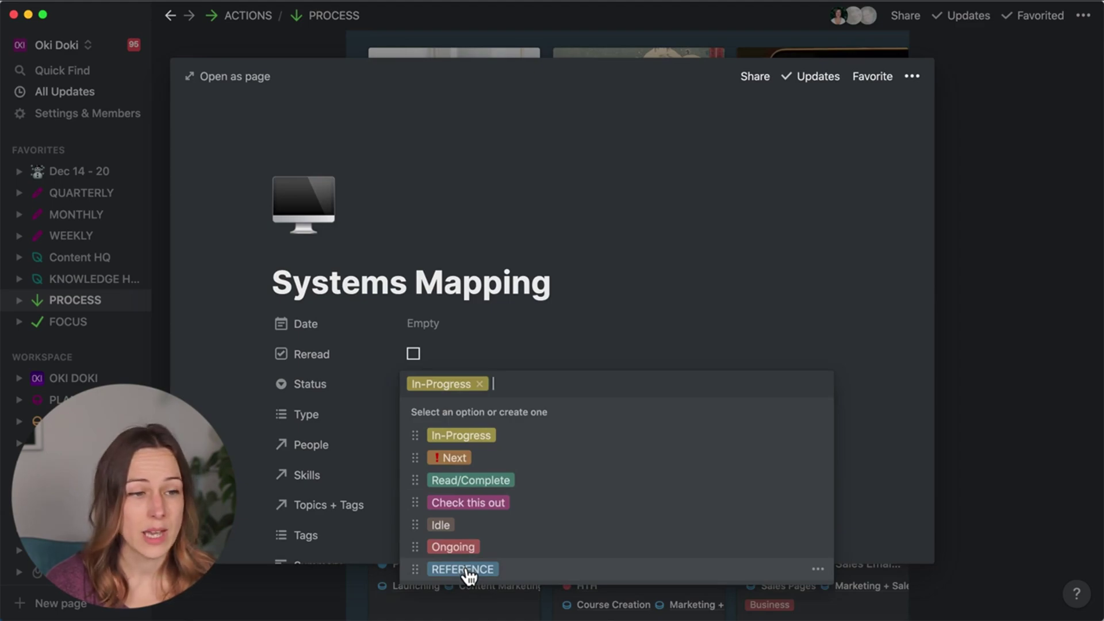
{"action": "left_click", "coordinate": [472, 483]}
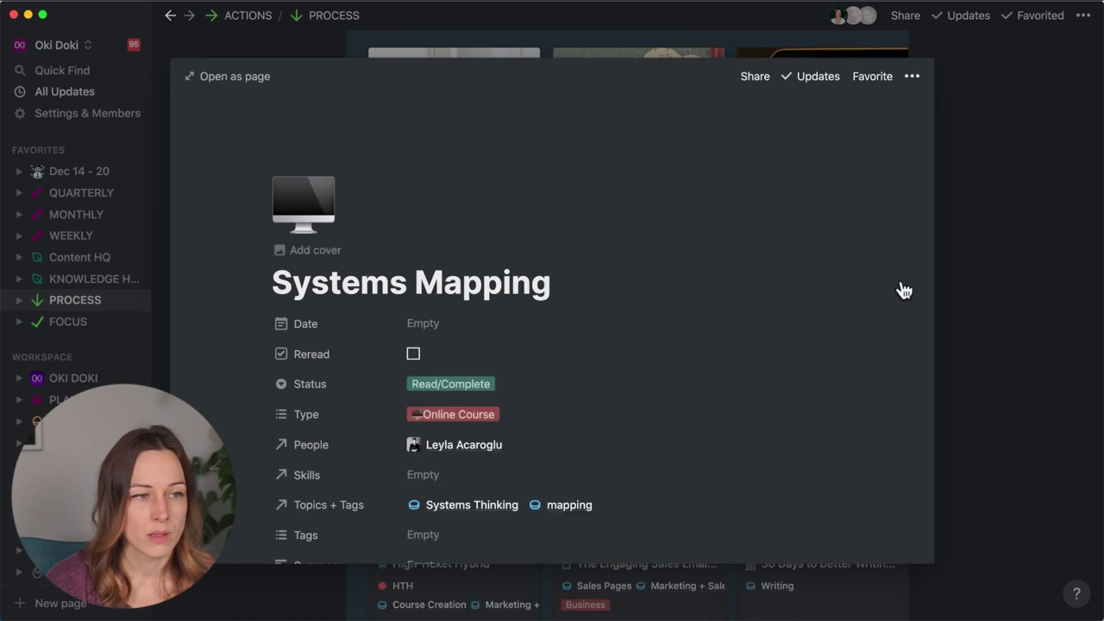
{"action": "left_click", "coordinate": [414, 358]}
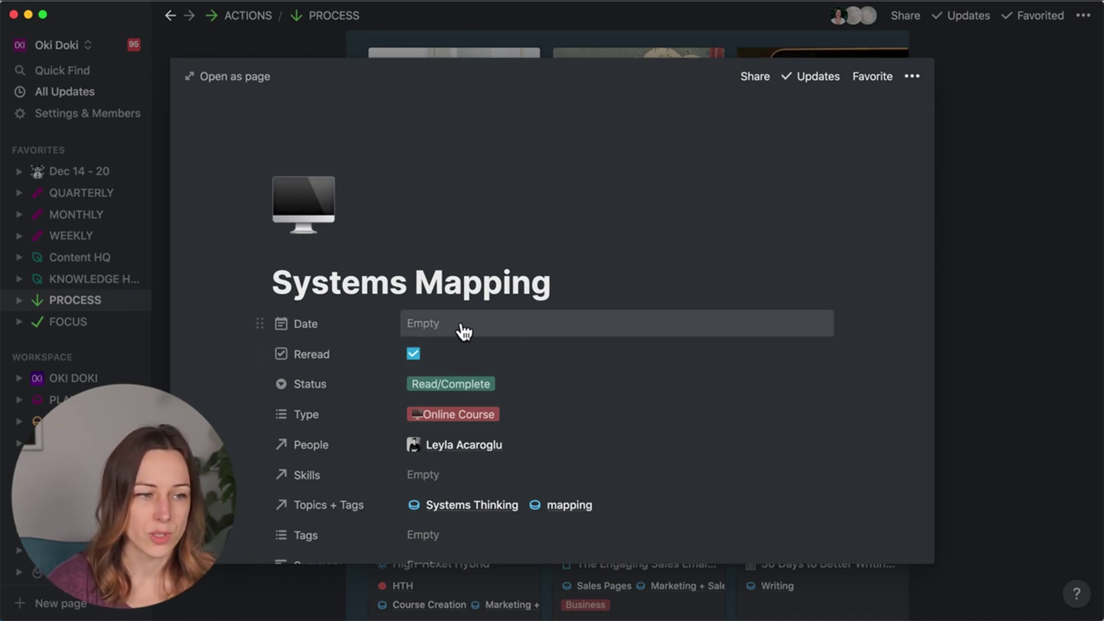
{"action": "left_click", "coordinate": [966, 286]}
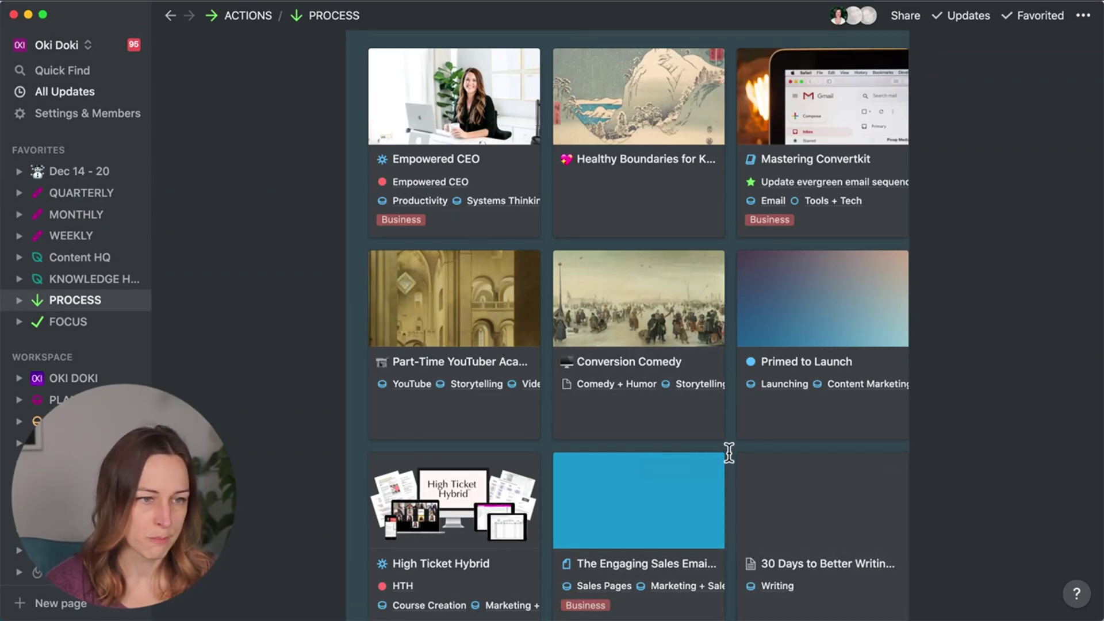
Change the gallery view from Courses ACTIVE back to Courses BACKBURNER and browse its cards.
{"action": "scroll", "coordinate": [729, 451], "scroll_direction": "up", "scroll_amount": 4}
{"action": "scroll", "coordinate": [729, 448], "scroll_direction": "up", "scroll_amount": 2}
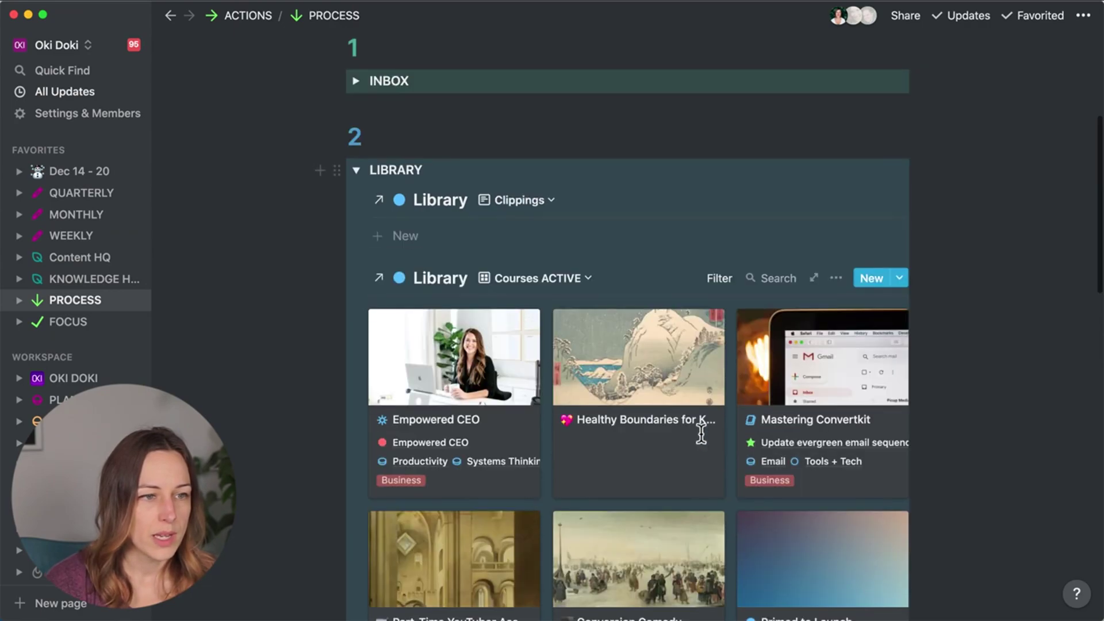
{"action": "left_click", "coordinate": [569, 278]}
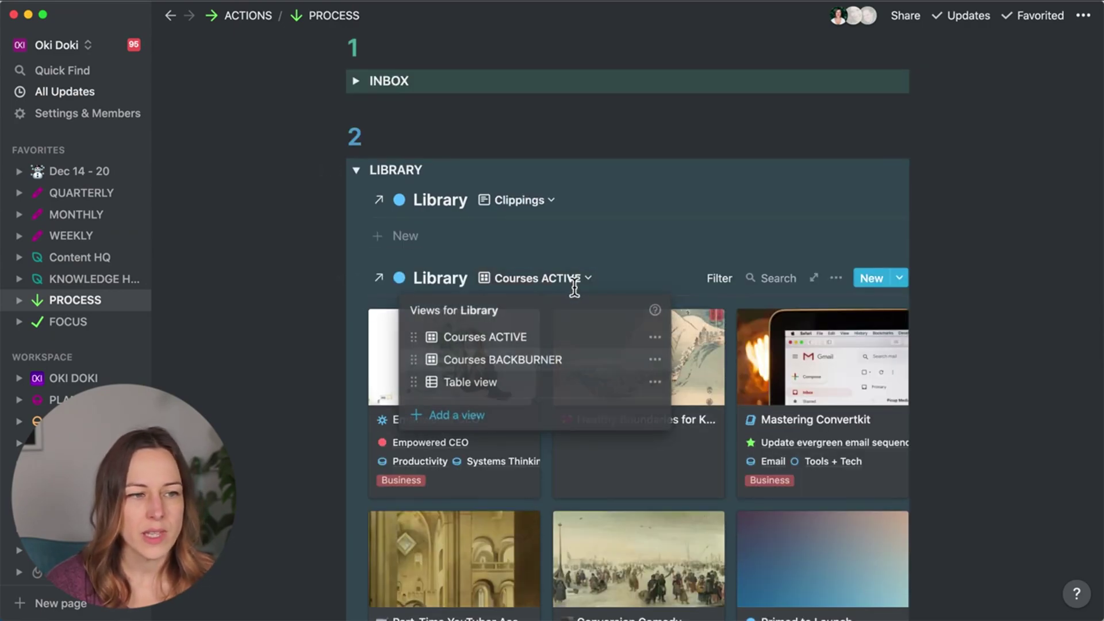
{"action": "left_click", "coordinate": [534, 360]}
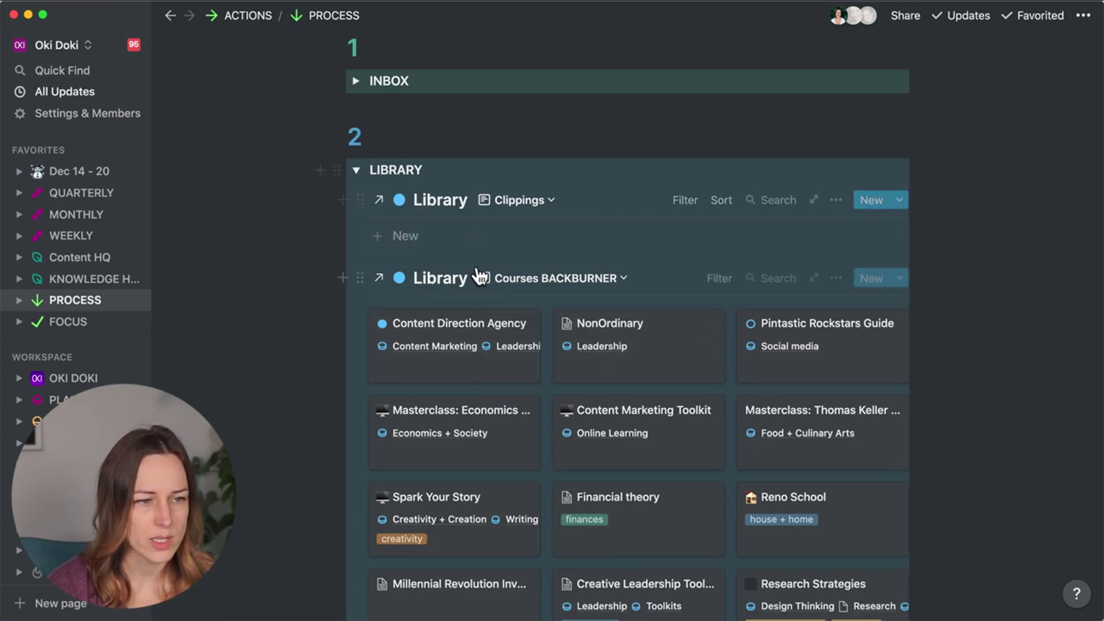
{"action": "scroll", "coordinate": [477, 276], "scroll_direction": "down", "scroll_amount": 4}
{"action": "scroll", "coordinate": [475, 276], "scroll_direction": "up", "scroll_amount": 4}
{"action": "scroll", "coordinate": [480, 253], "scroll_direction": "down", "scroll_amount": 5}
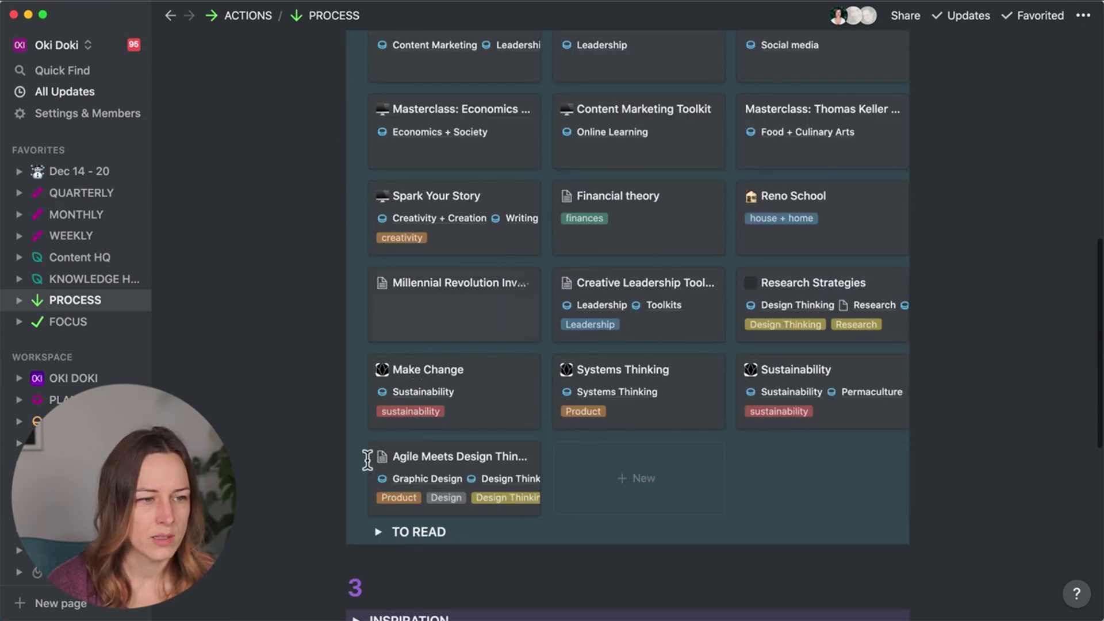
Expand TO READ and filter the REVIEW list to Type Contains Book.
{"action": "left_click", "coordinate": [379, 532]}
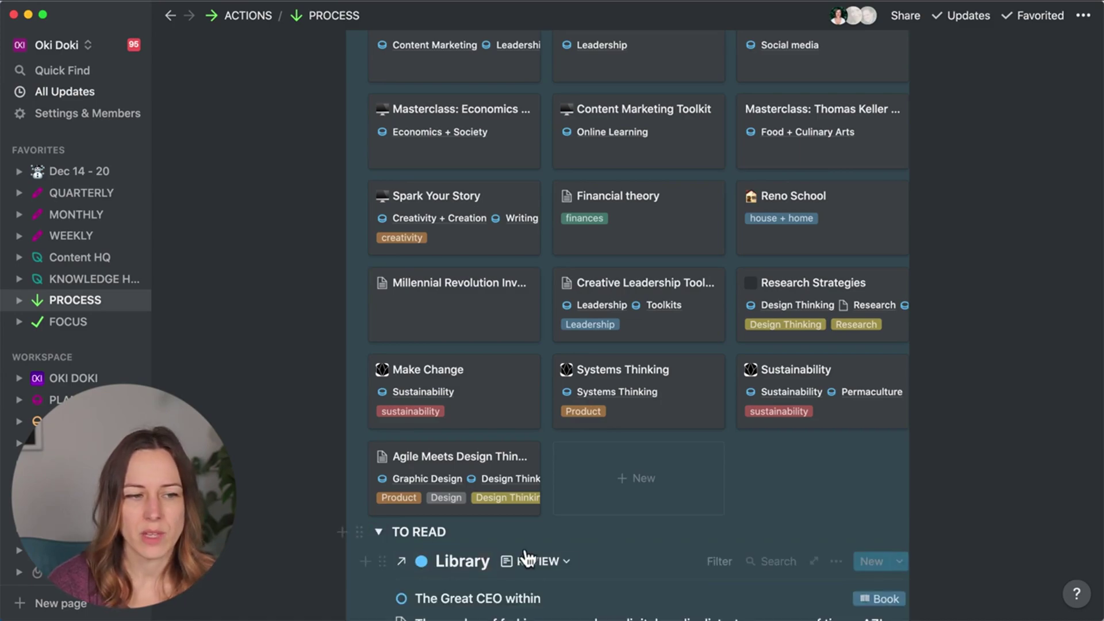
{"action": "scroll", "coordinate": [506, 549], "scroll_direction": "down", "scroll_amount": 5}
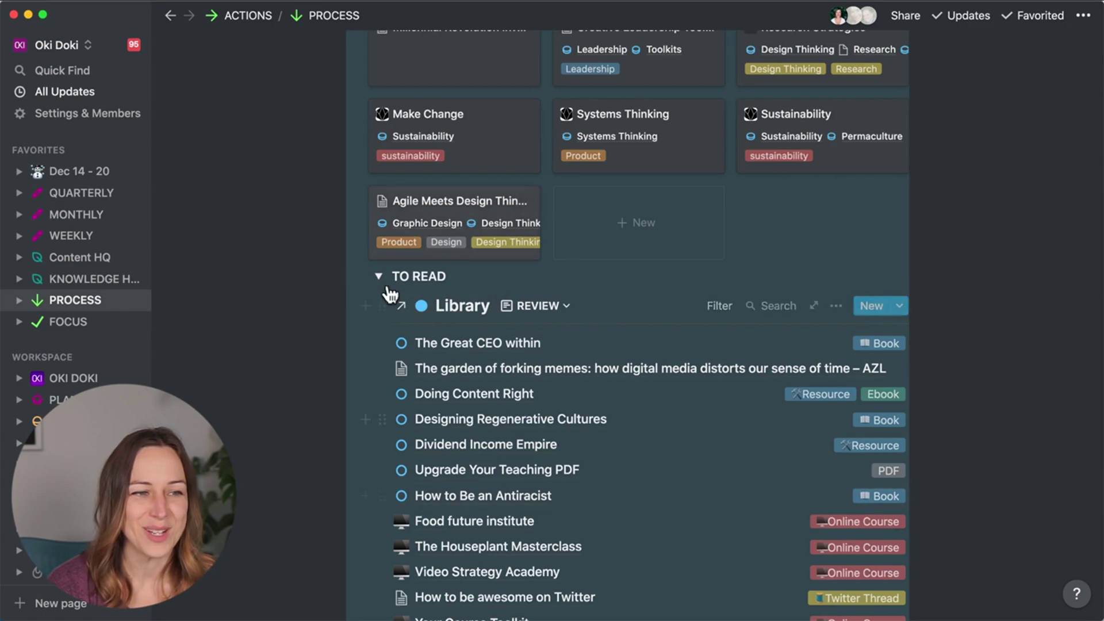
{"action": "left_click", "coordinate": [720, 306]}
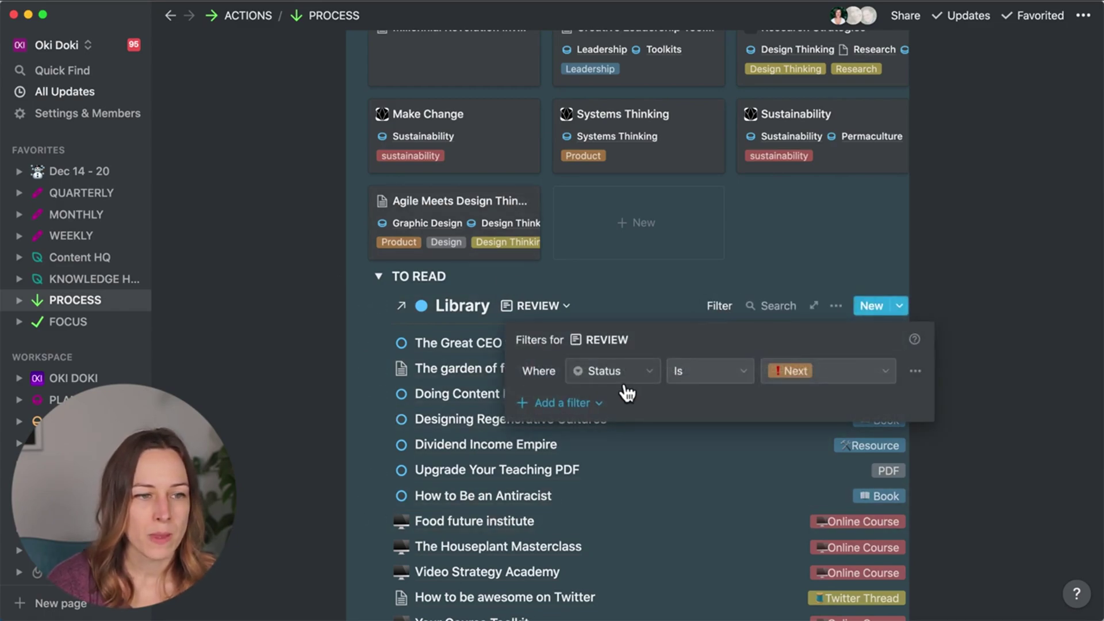
{"action": "left_click", "coordinate": [583, 404]}
{"action": "left_click", "coordinate": [581, 432]}
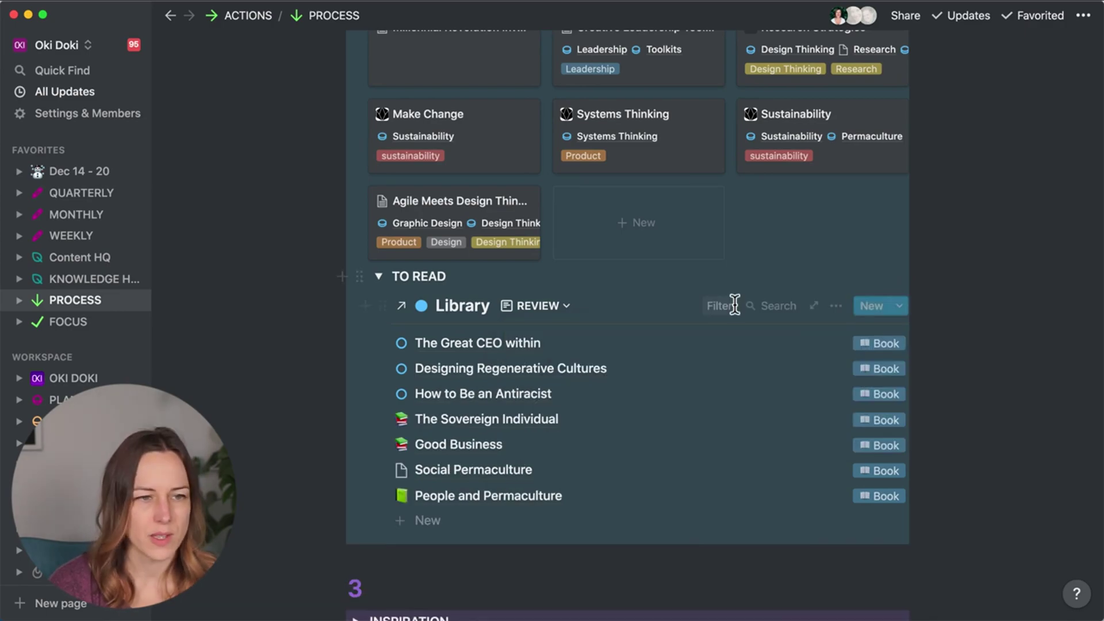
{"action": "left_click", "coordinate": [731, 306]}
{"action": "left_click", "coordinate": [421, 387]}
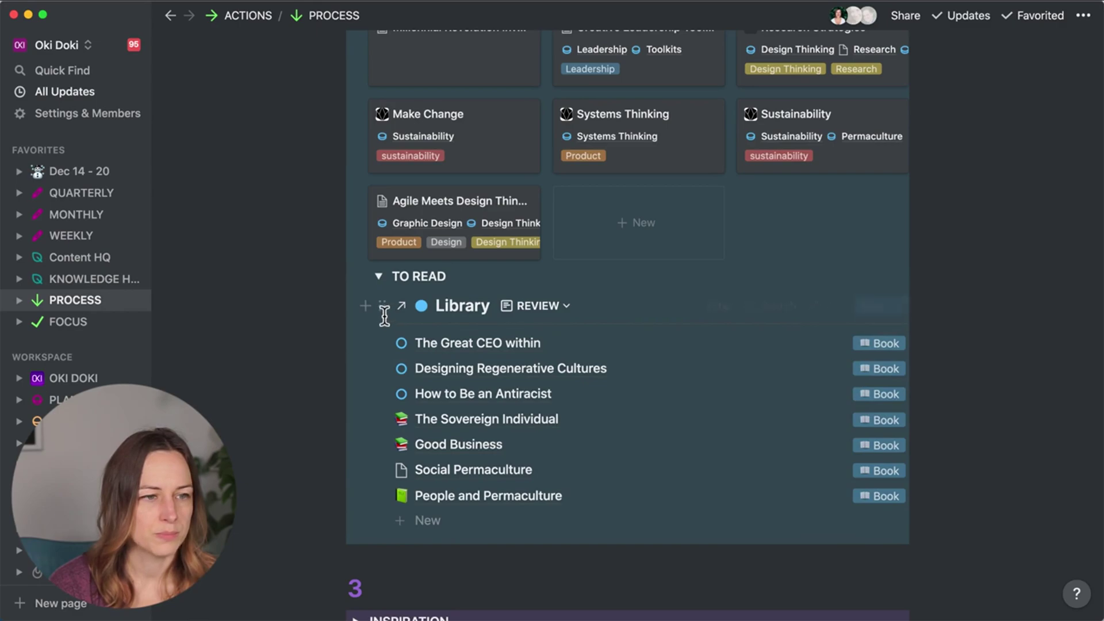
Collapse the TO READ and LIBRARY sections.
{"action": "left_click", "coordinate": [378, 277]}
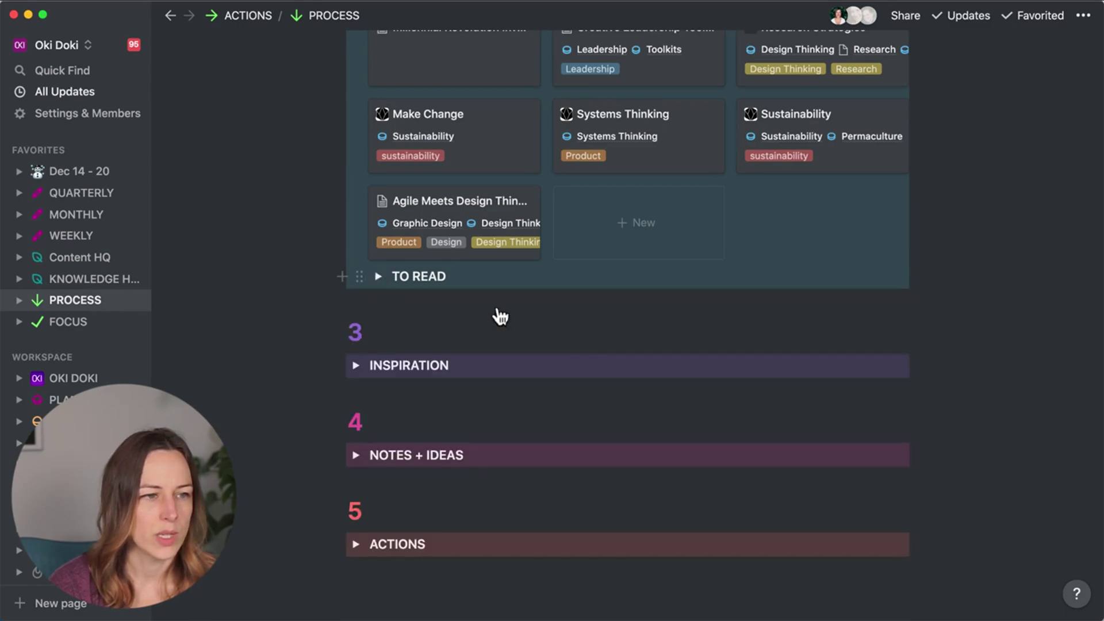
{"action": "scroll", "coordinate": [554, 366], "scroll_direction": "up", "scroll_amount": 15}
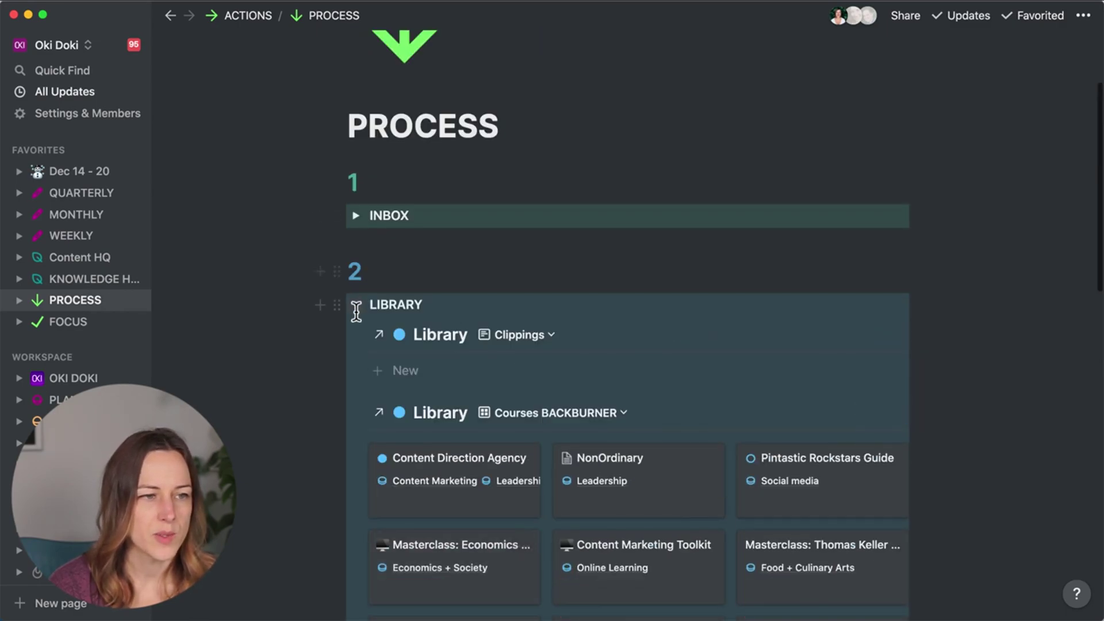
{"action": "left_click", "coordinate": [356, 305]}
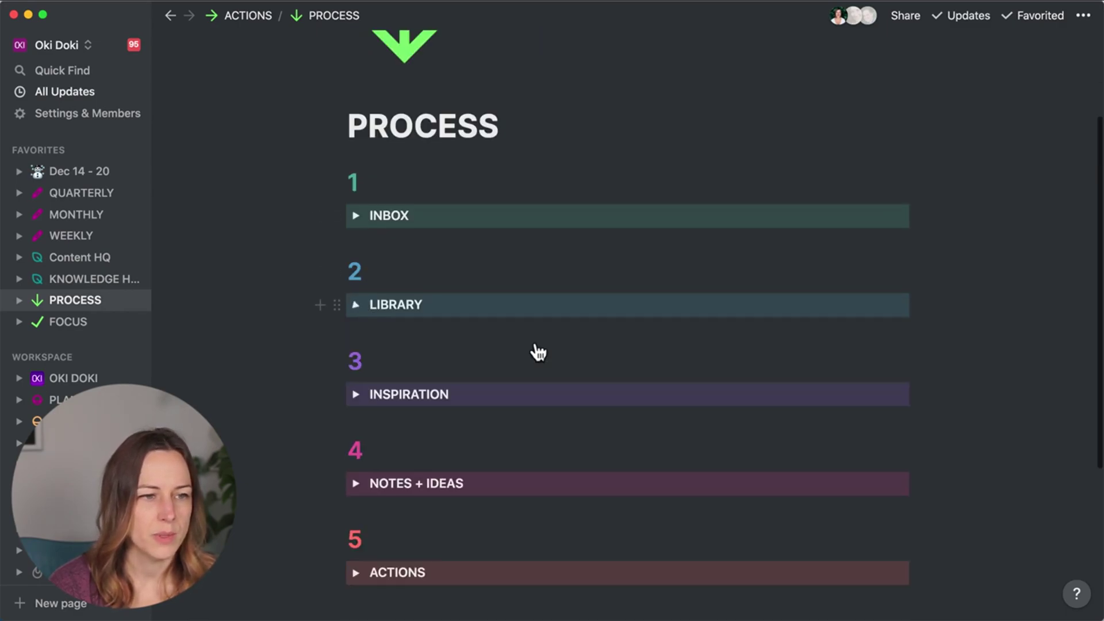
Expand INSPIRATION, switch the gallery to the No Status view and review its filters.
{"action": "left_click", "coordinate": [357, 395]}
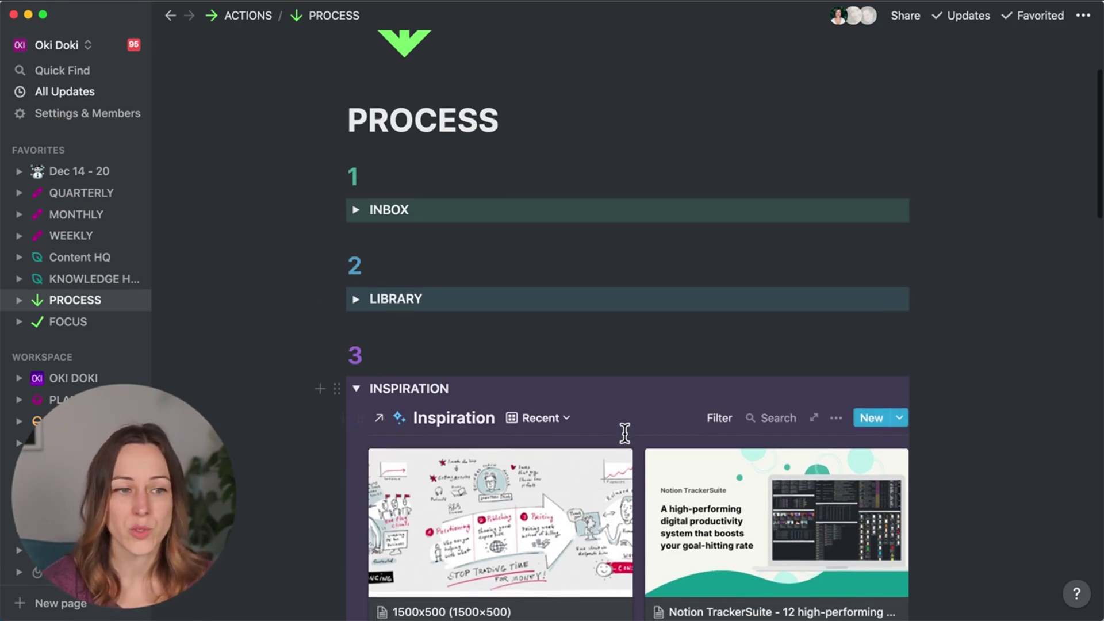
{"action": "scroll", "coordinate": [622, 434], "scroll_direction": "down", "scroll_amount": 2}
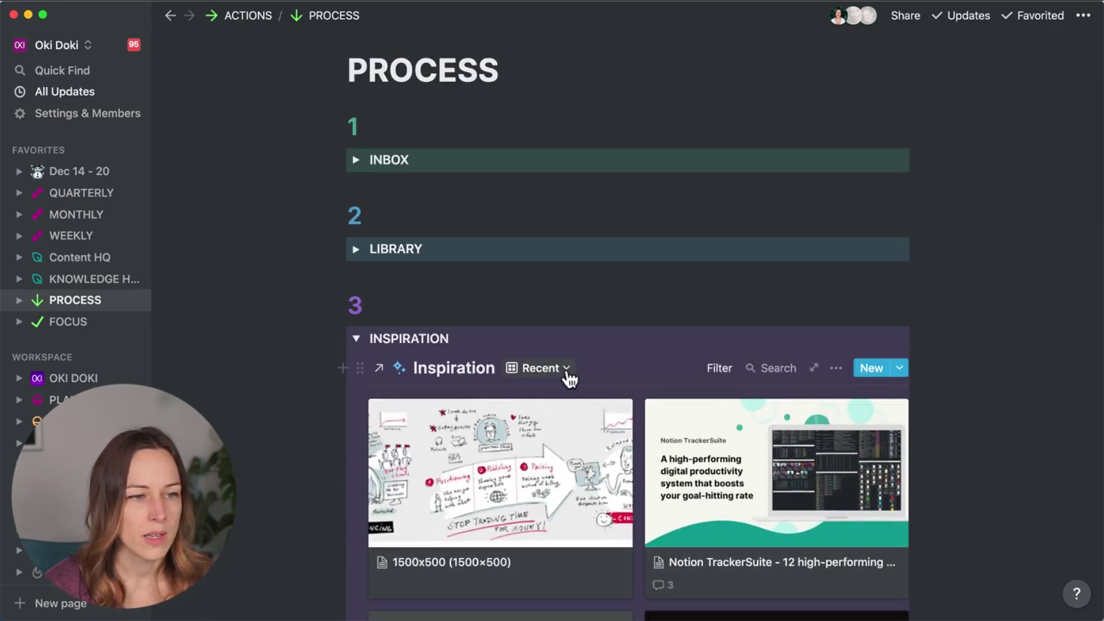
{"action": "left_click", "coordinate": [561, 374]}
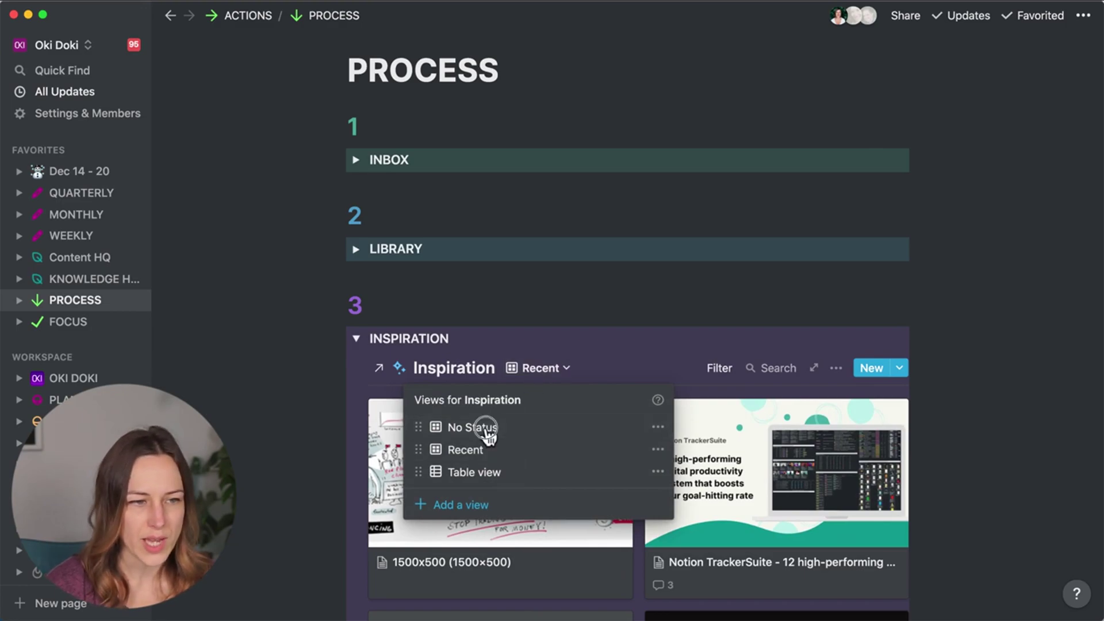
{"action": "left_click", "coordinate": [488, 427]}
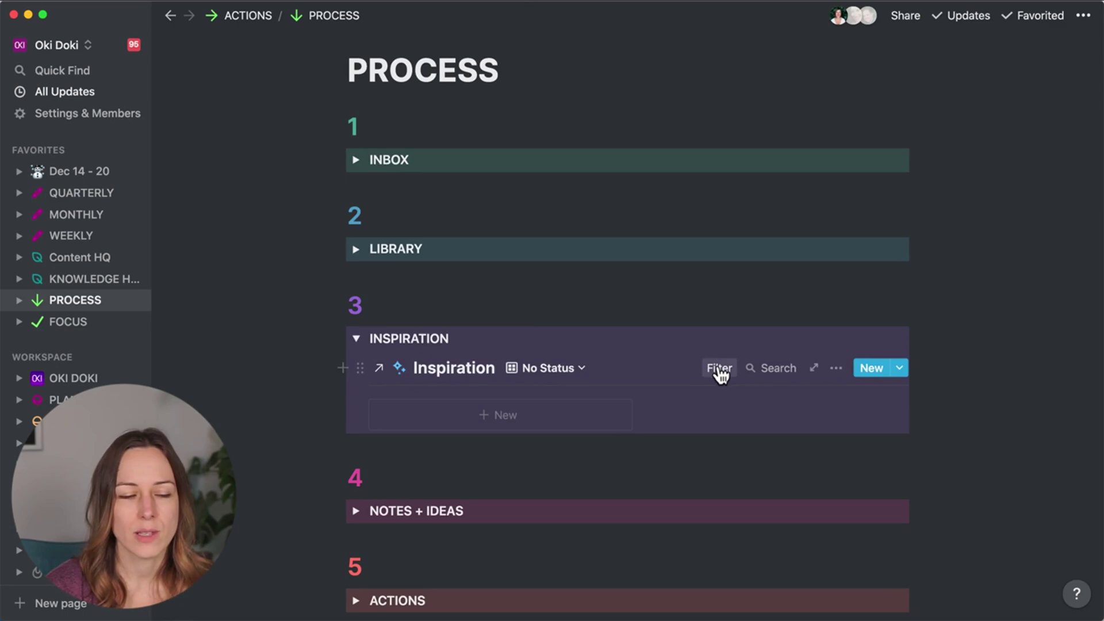
{"action": "left_click", "coordinate": [719, 368]}
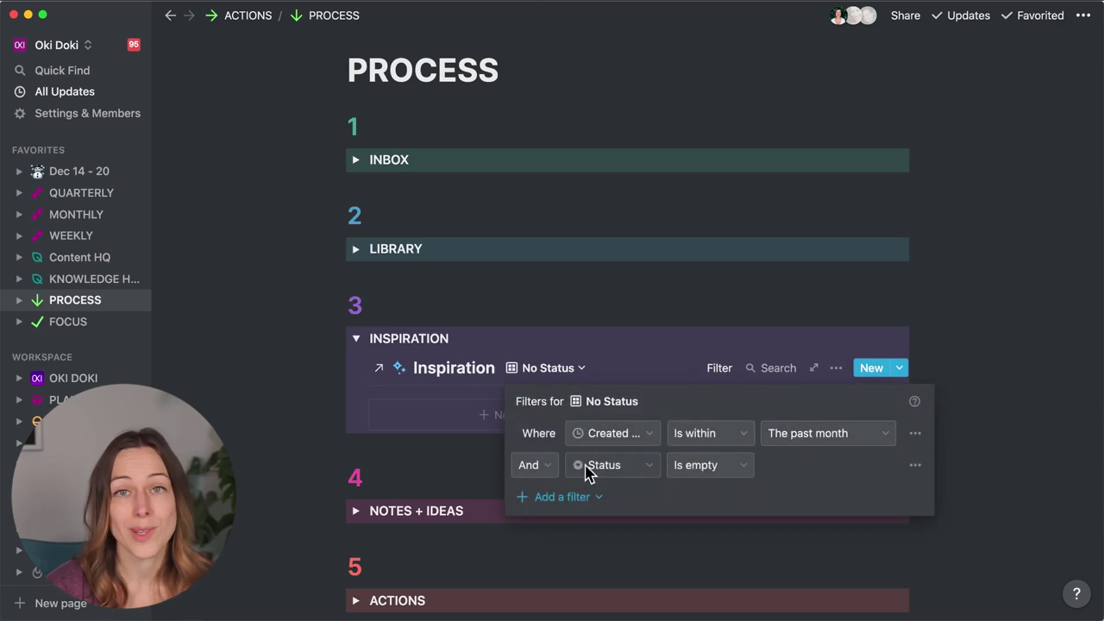
{"action": "left_click", "coordinate": [569, 376]}
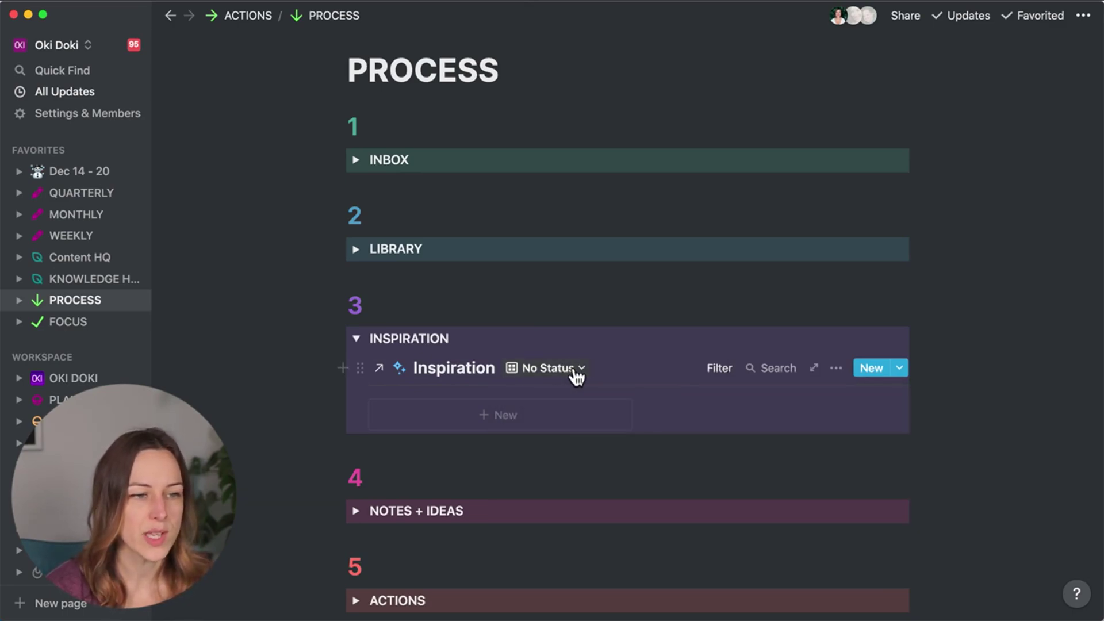
Review the Recent view's filters, then return to No Status and collapse INSPIRATION.
{"action": "left_click", "coordinate": [576, 375]}
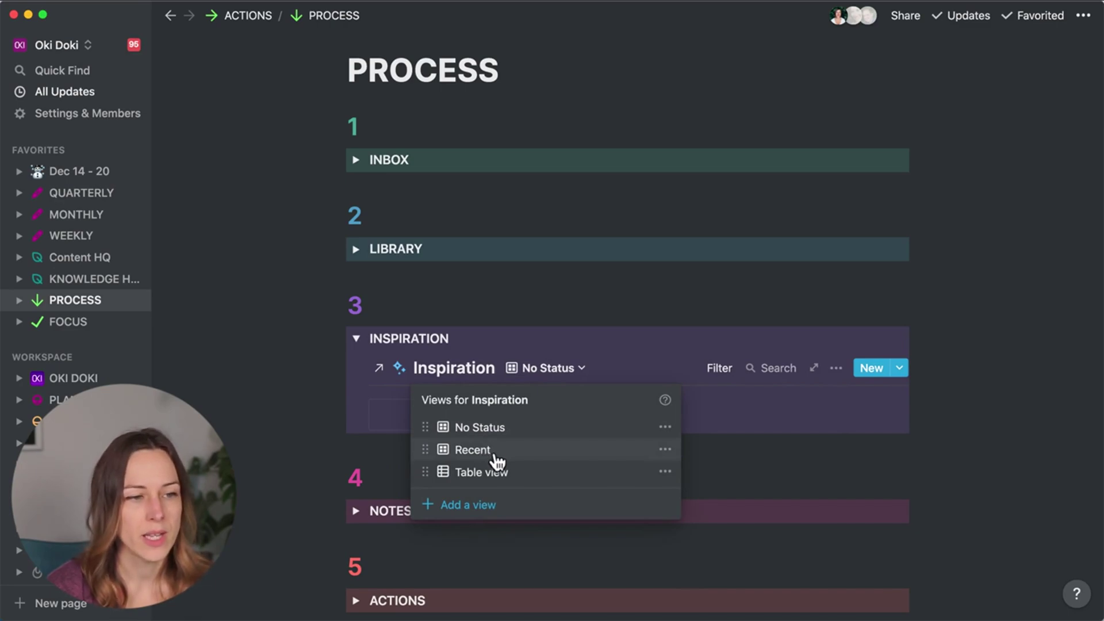
{"action": "left_click", "coordinate": [473, 450]}
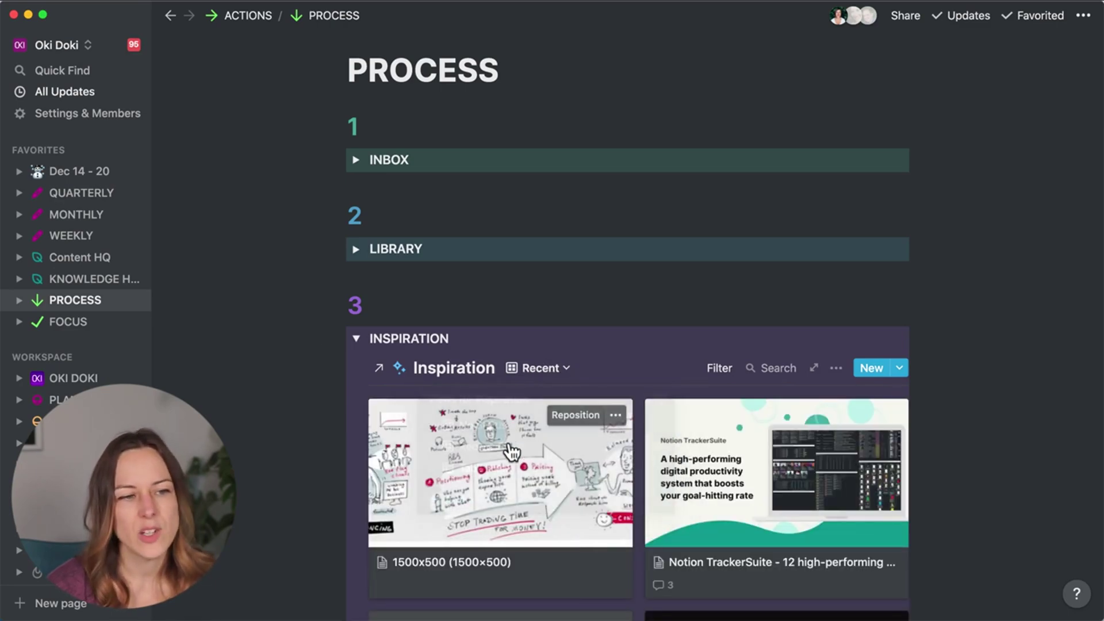
{"action": "left_click", "coordinate": [719, 371]}
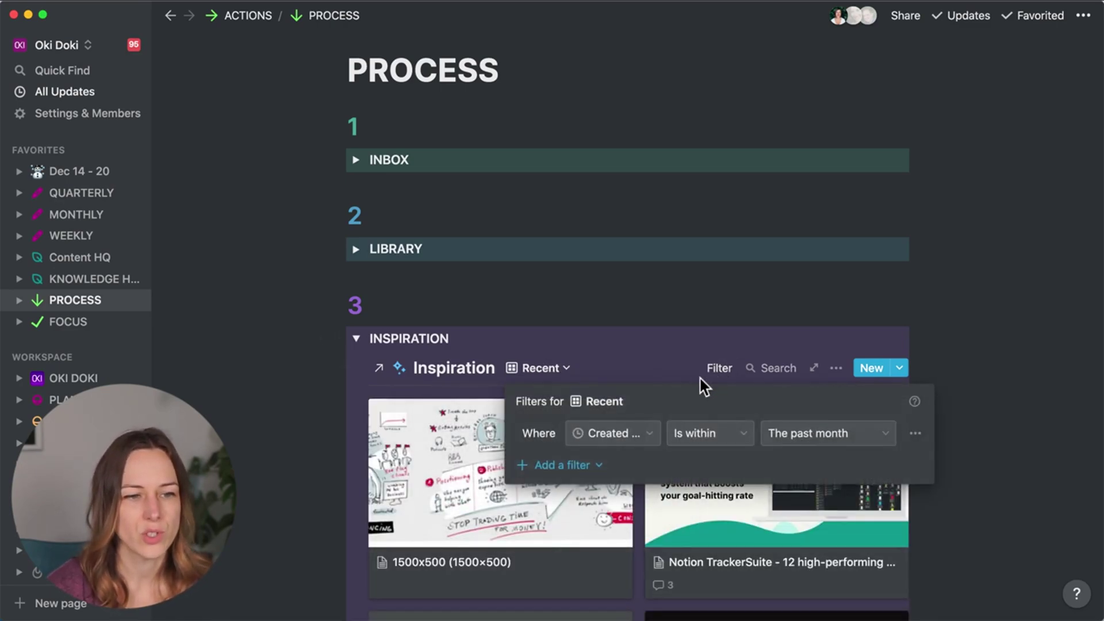
{"action": "left_click", "coordinate": [577, 368]}
{"action": "scroll", "coordinate": [714, 460], "scroll_direction": "down", "scroll_amount": 3}
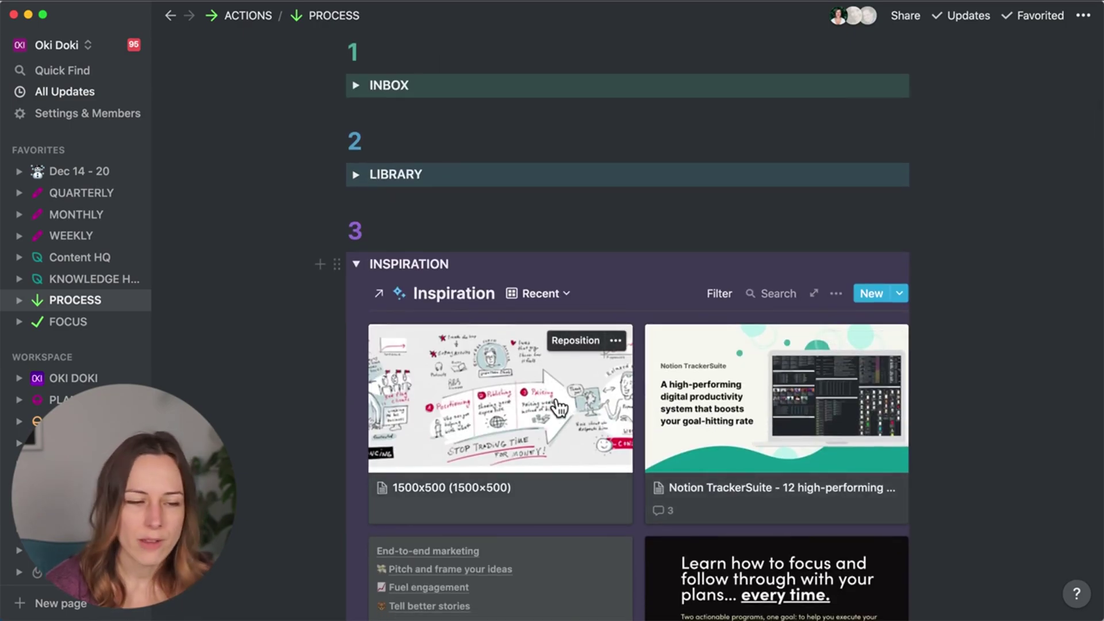
{"action": "scroll", "coordinate": [559, 405], "scroll_direction": "down", "scroll_amount": 1}
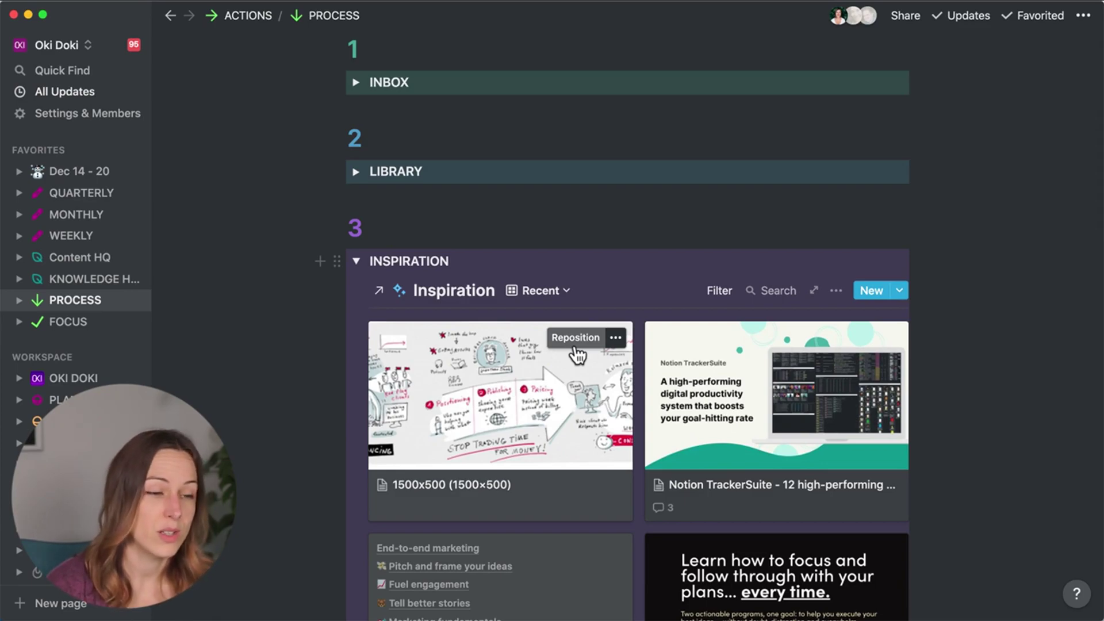
{"action": "scroll", "coordinate": [747, 460], "scroll_direction": "down", "scroll_amount": 2}
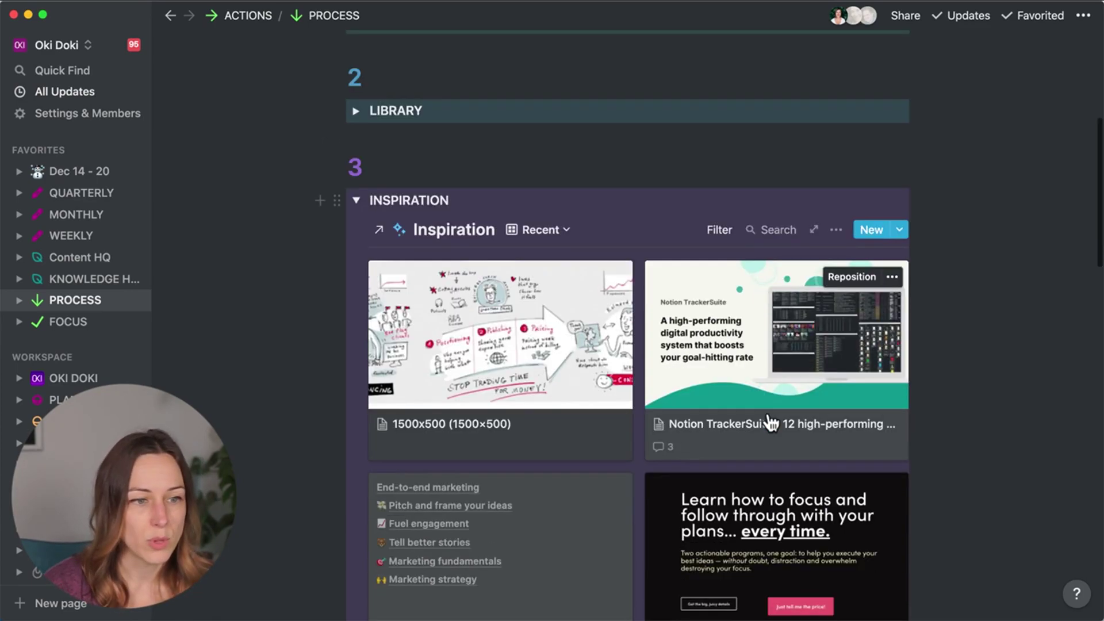
{"action": "scroll", "coordinate": [770, 423], "scroll_direction": "down", "scroll_amount": 6}
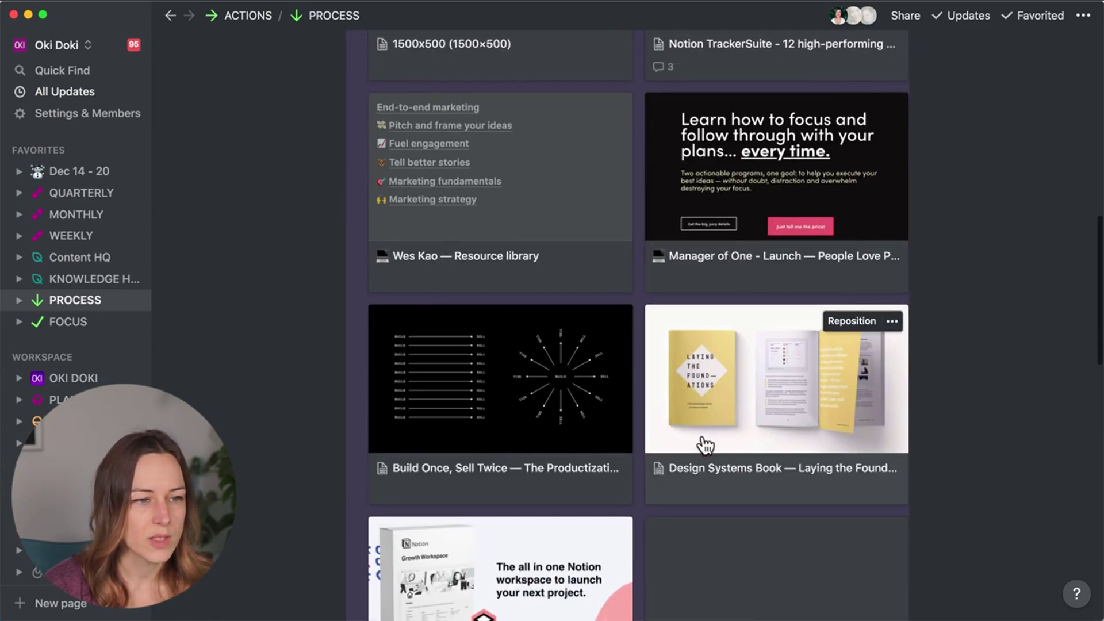
{"action": "scroll", "coordinate": [704, 444], "scroll_direction": "up", "scroll_amount": 8}
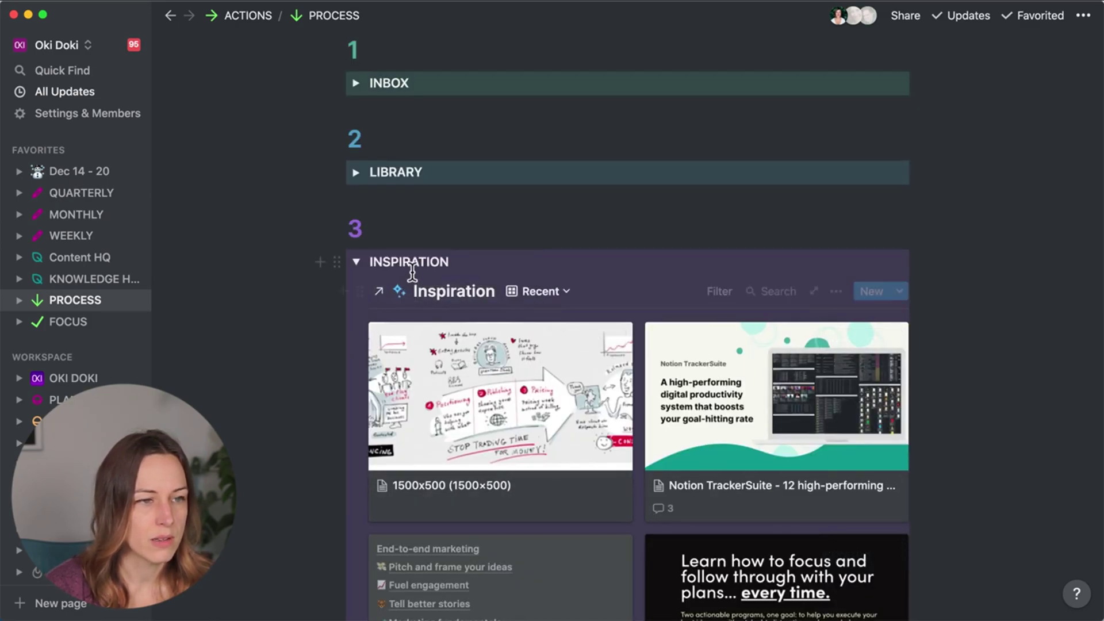
{"action": "left_click", "coordinate": [555, 292]}
{"action": "left_click", "coordinate": [425, 348]}
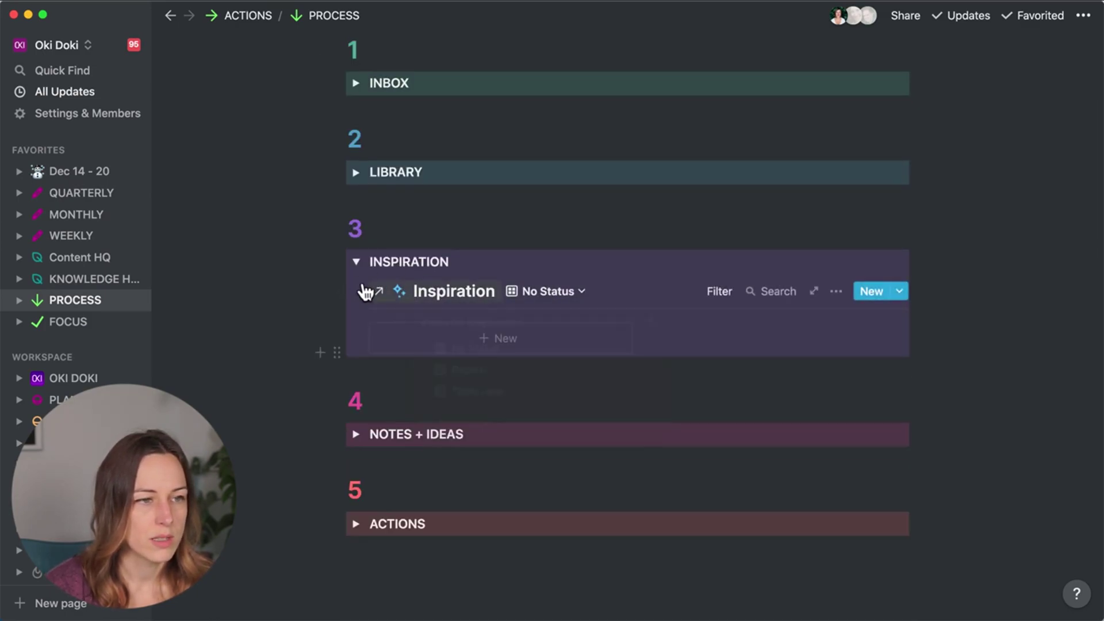
{"action": "left_click", "coordinate": [356, 263]}
Expand NOTES + IDEAS and open the 'YNAB Within Notion?' note as a peek page.
{"action": "left_click", "coordinate": [356, 350]}
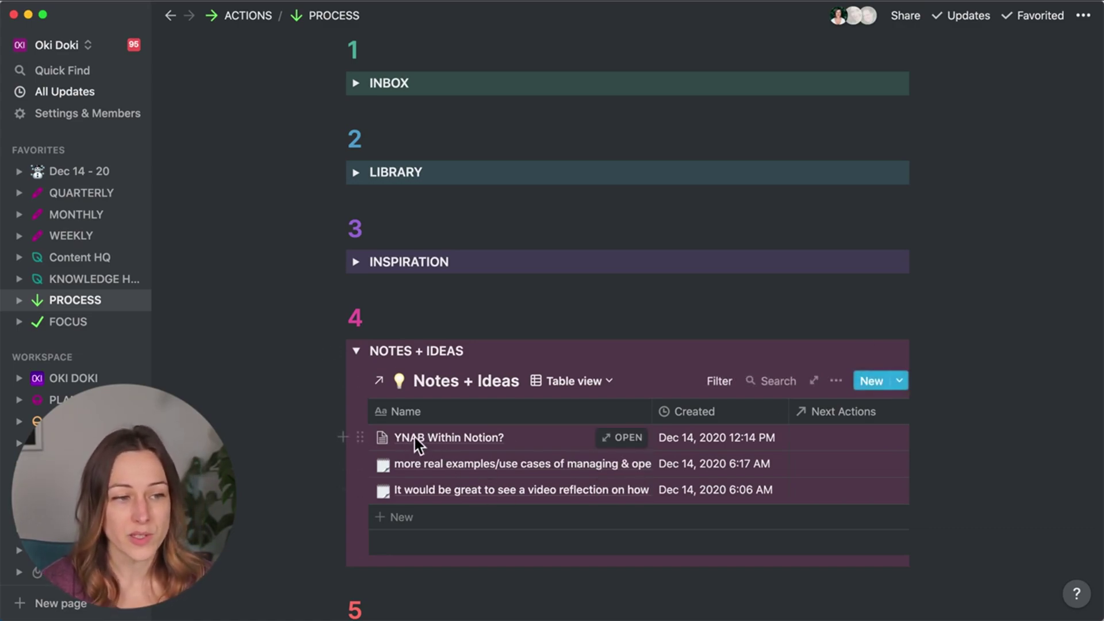
{"action": "left_click", "coordinate": [630, 439]}
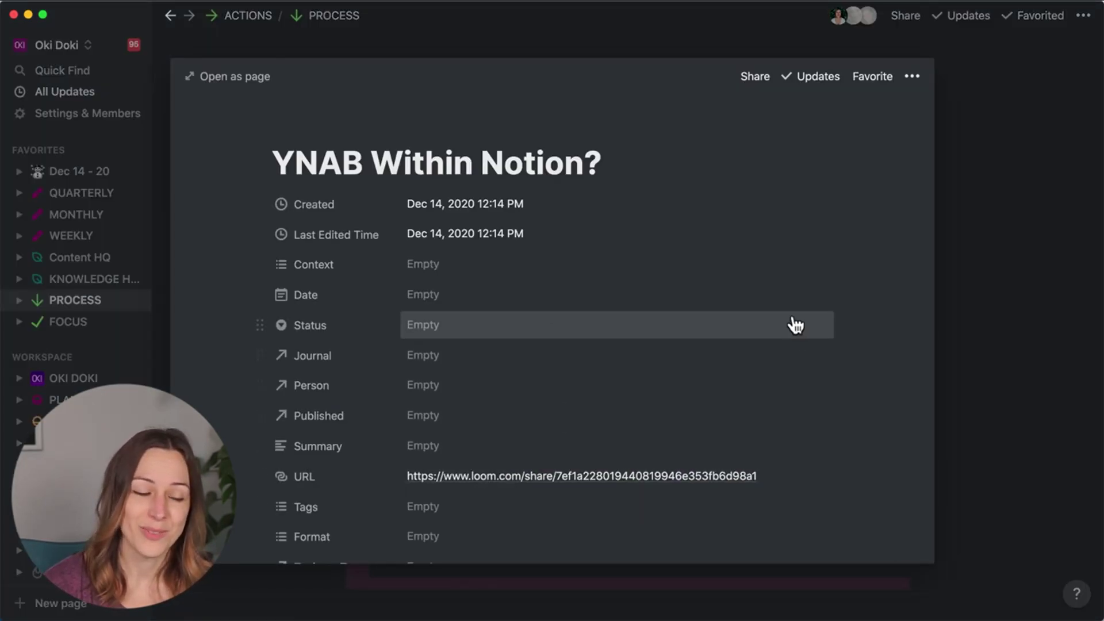
Set the YNAB note's Status to Create Content.
{"action": "scroll", "coordinate": [785, 315], "scroll_direction": "down", "scroll_amount": 10}
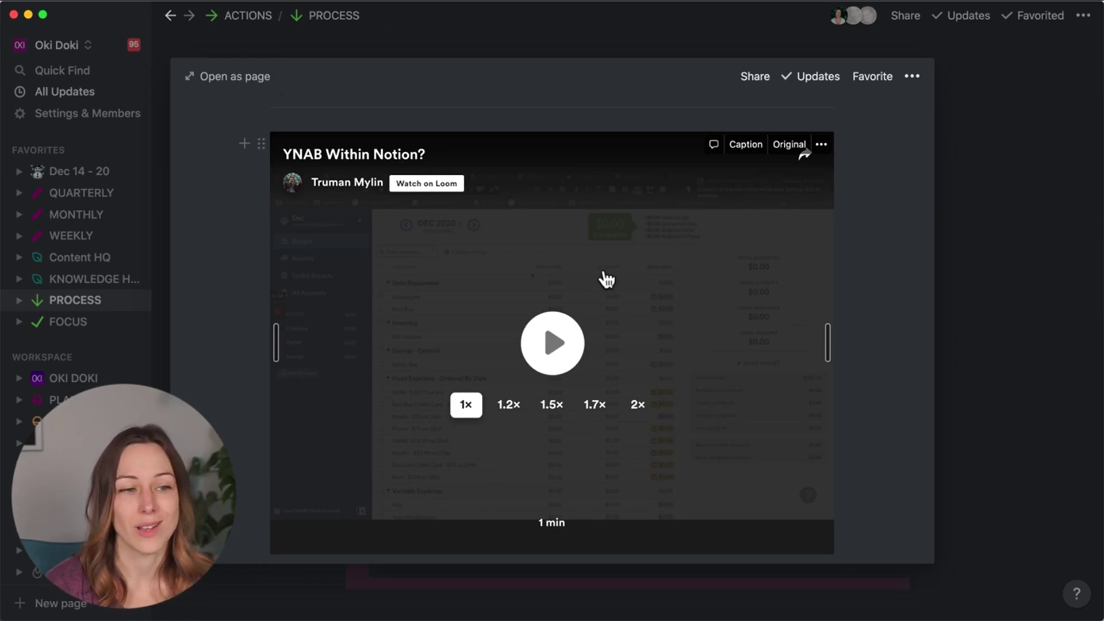
{"action": "scroll", "coordinate": [862, 331], "scroll_direction": "up", "scroll_amount": 10}
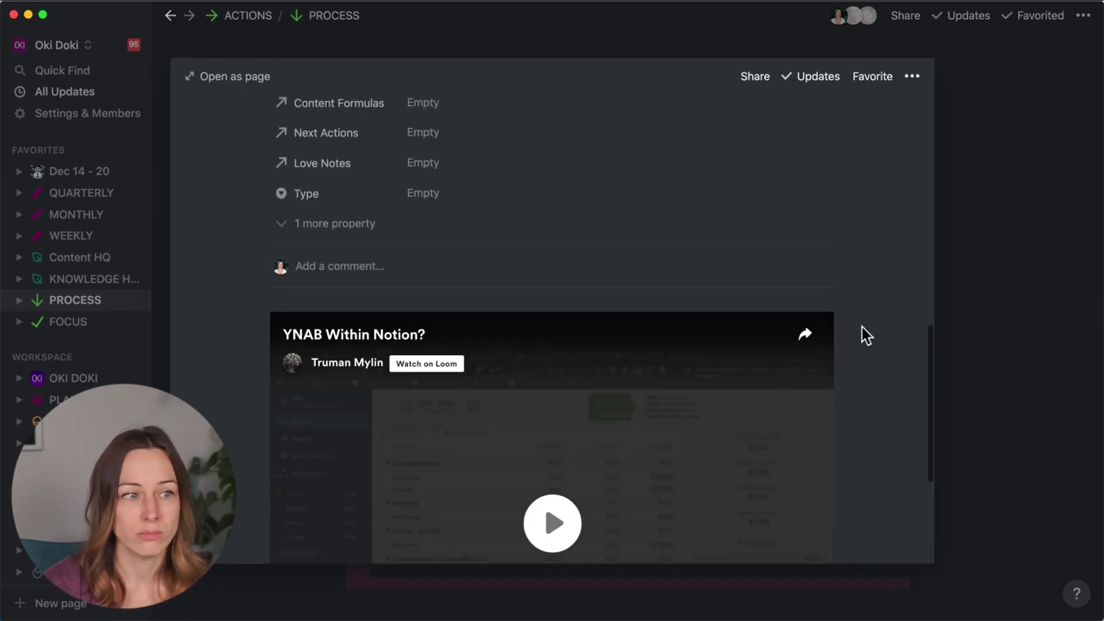
{"action": "scroll", "coordinate": [859, 322], "scroll_direction": "up", "scroll_amount": 5}
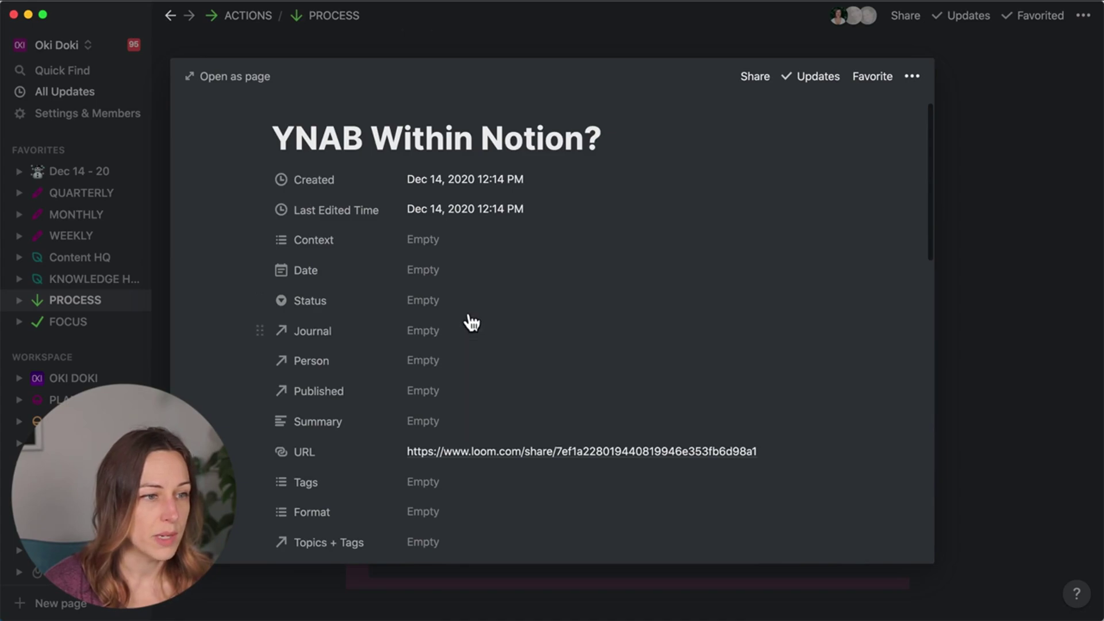
{"action": "left_click", "coordinate": [463, 308]}
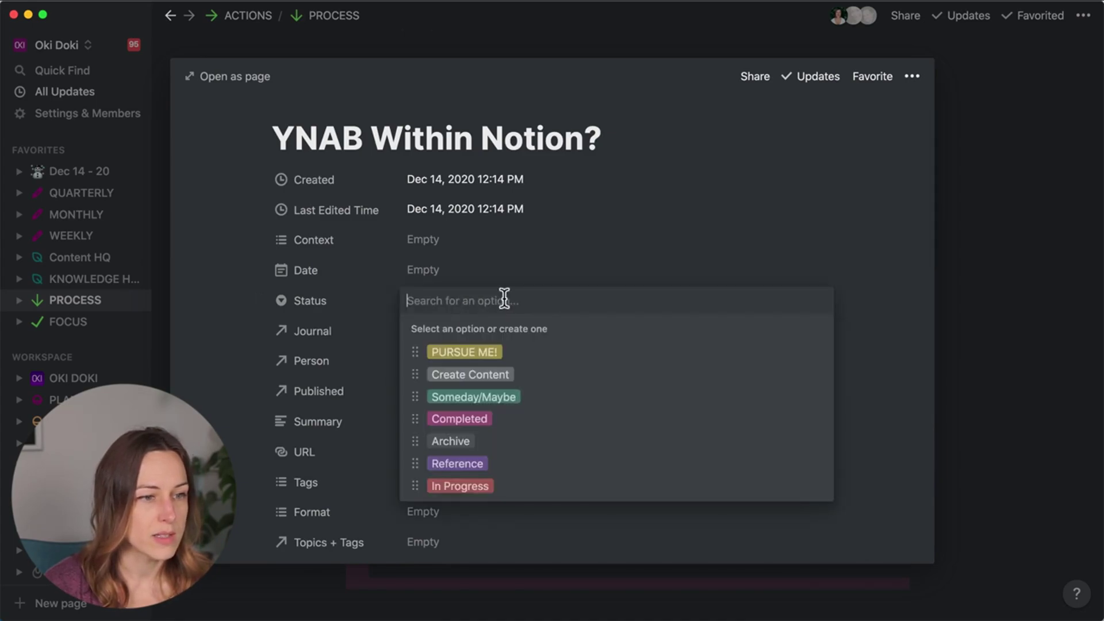
{"action": "left_click", "coordinate": [480, 377]}
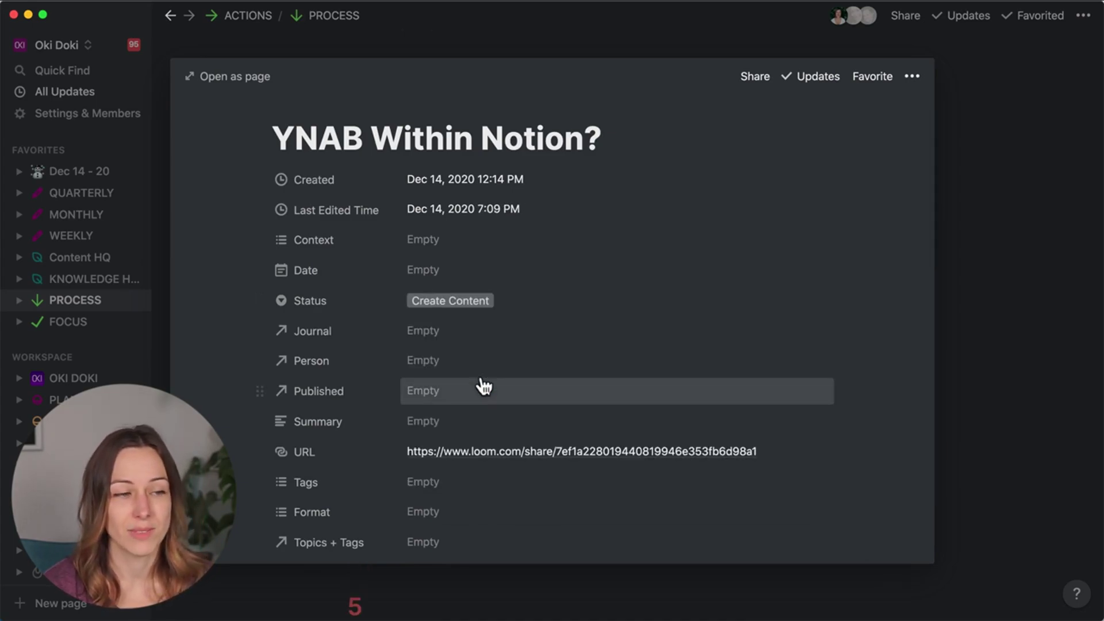
Date the note Dec 19, 2020 with an 'On day of event' reminder.
{"action": "left_click", "coordinate": [440, 274]}
{"action": "left_click", "coordinate": [558, 336]}
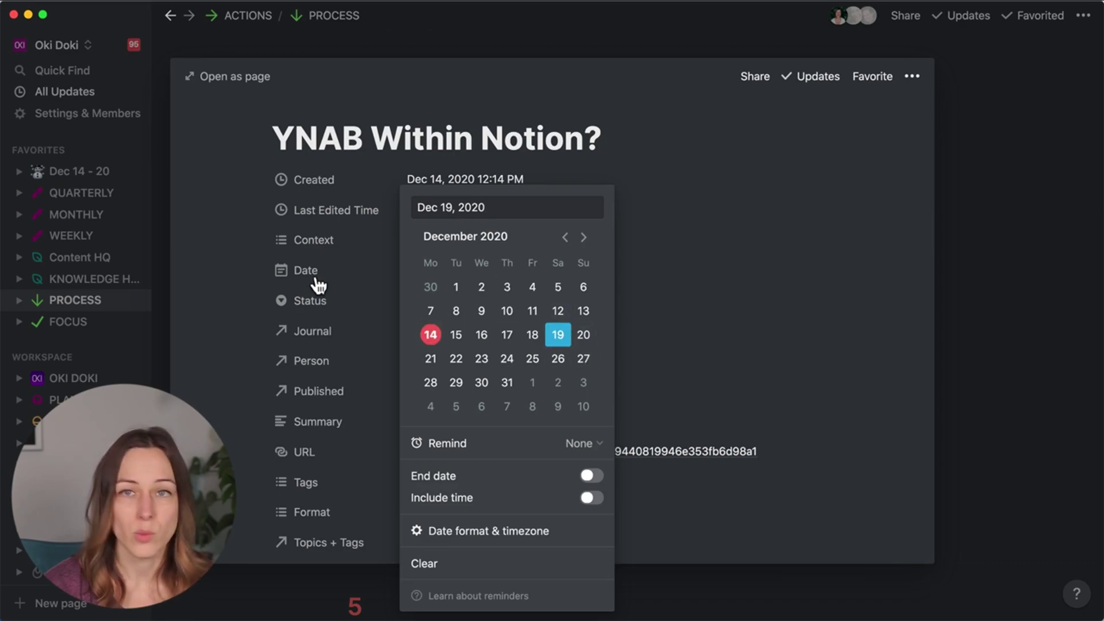
{"action": "left_click", "coordinate": [598, 443]}
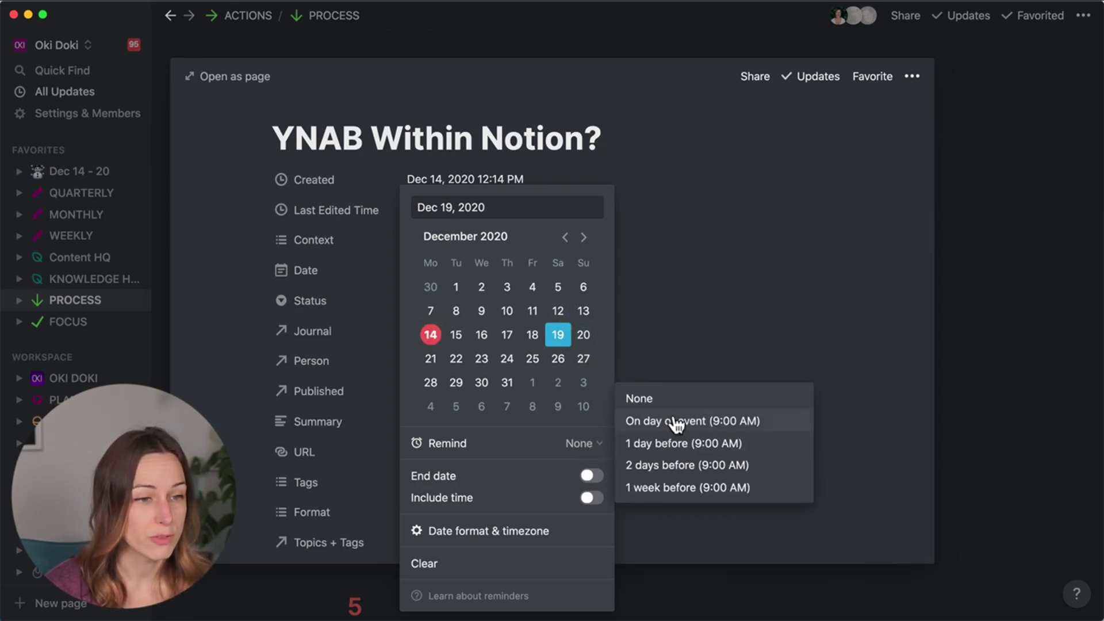
{"action": "left_click", "coordinate": [646, 424]}
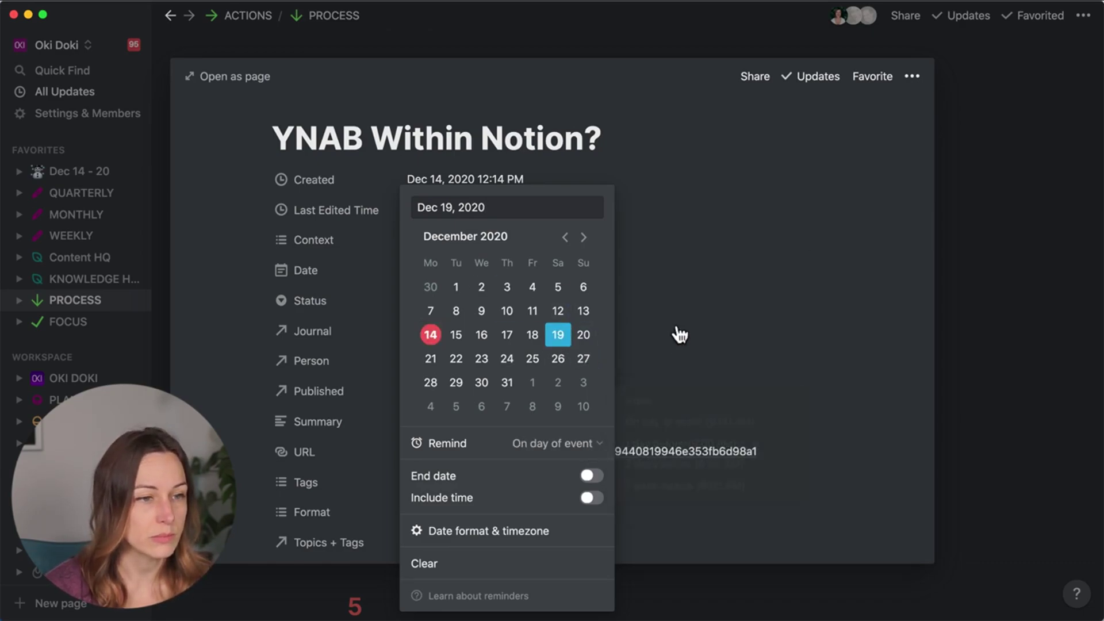
{"action": "left_click", "coordinate": [616, 296]}
Set the note's Context to YouTube idea.
{"action": "left_click", "coordinate": [451, 332]}
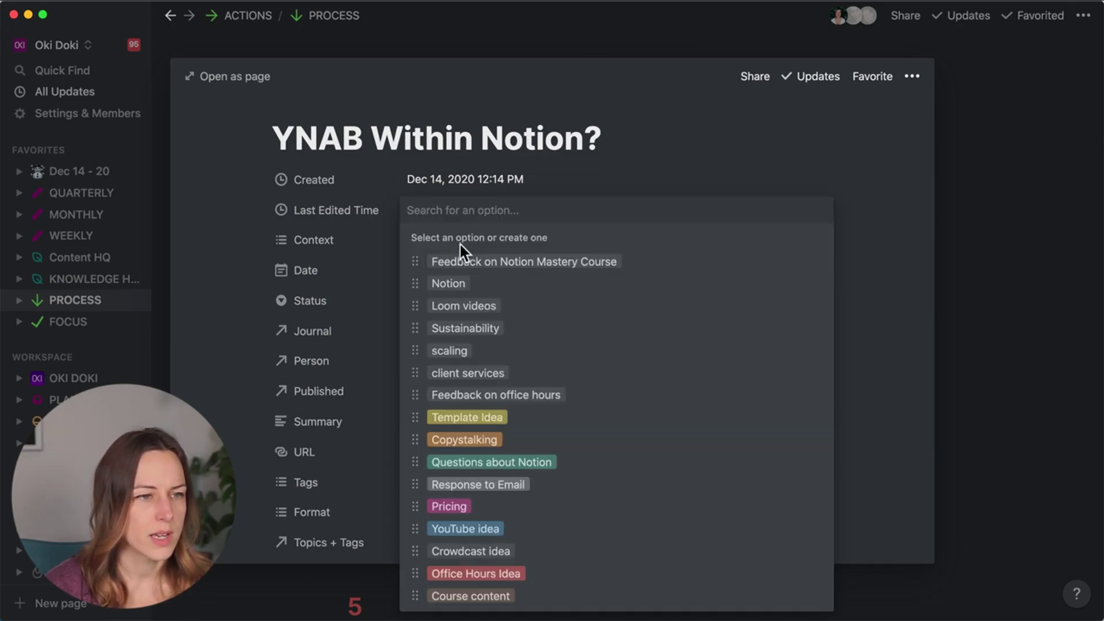
{"action": "left_click", "coordinate": [482, 529]}
{"action": "left_click", "coordinate": [375, 408]}
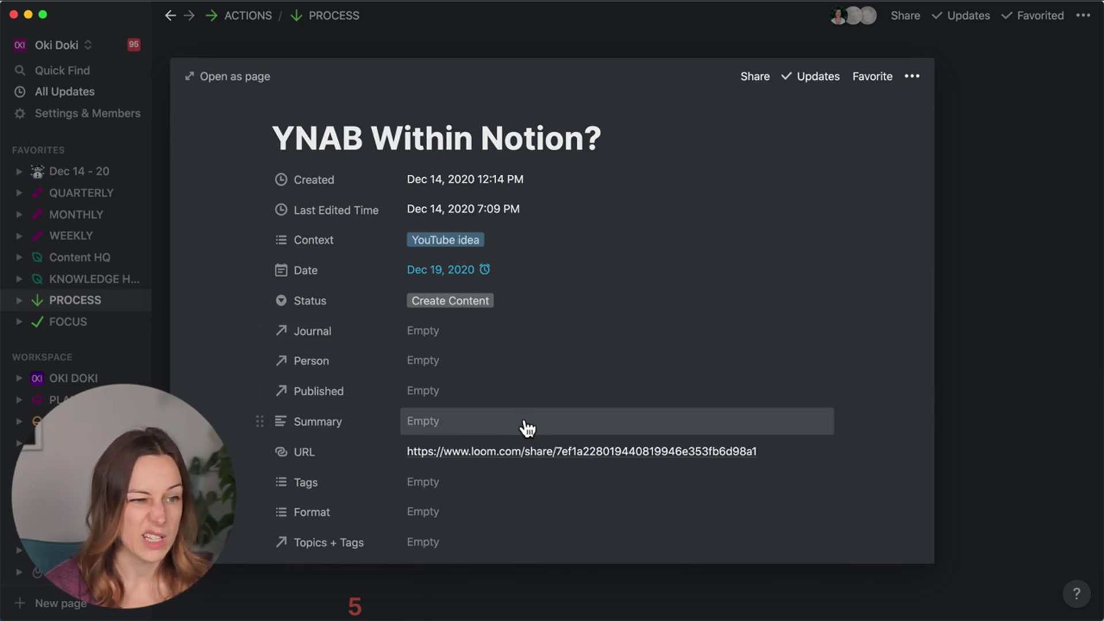
{"action": "scroll", "coordinate": [511, 465], "scroll_direction": "down", "scroll_amount": 10}
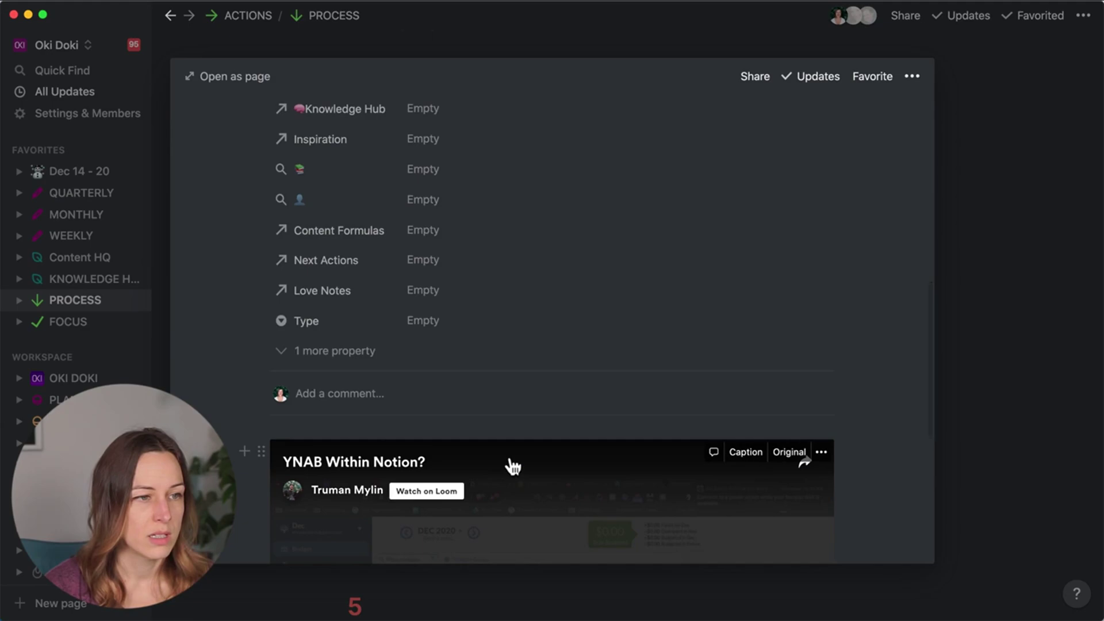
{"action": "scroll", "coordinate": [447, 334], "scroll_direction": "up", "scroll_amount": 10}
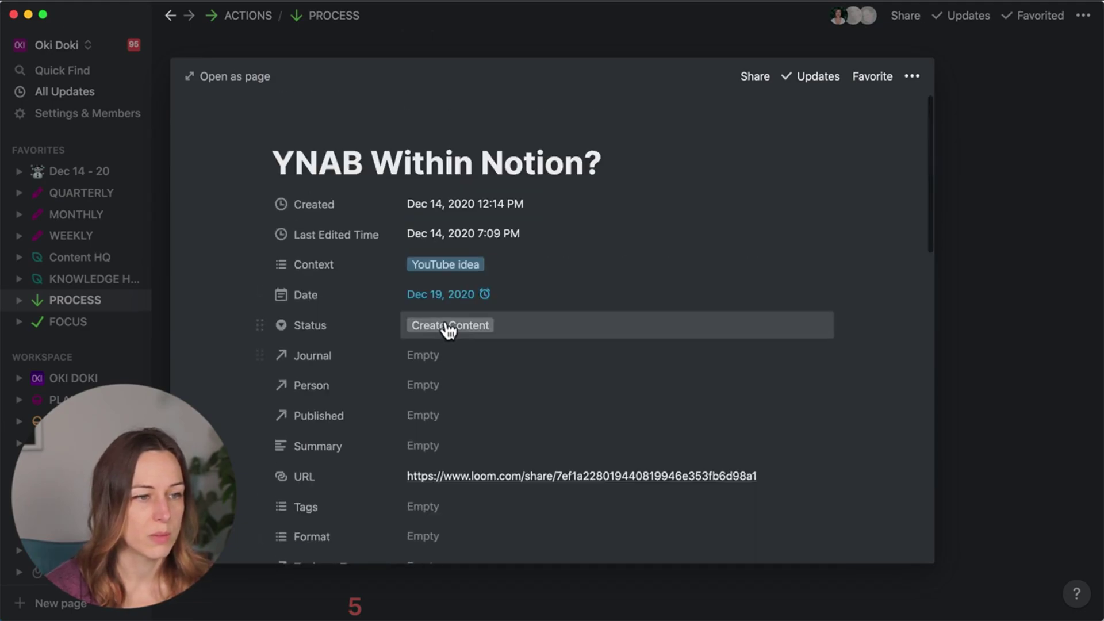
{"action": "scroll", "coordinate": [446, 362], "scroll_direction": "down", "scroll_amount": 2}
Link the YouTube topic in Topics + Tags.
{"action": "left_click", "coordinate": [447, 522]}
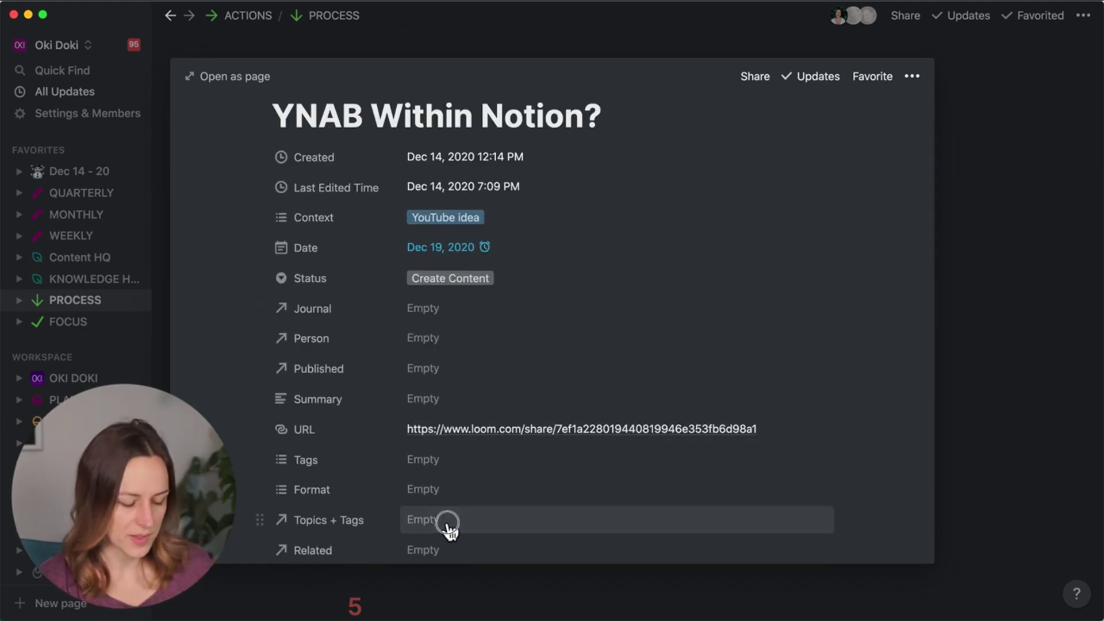
{"action": "type", "text": "Yout"}
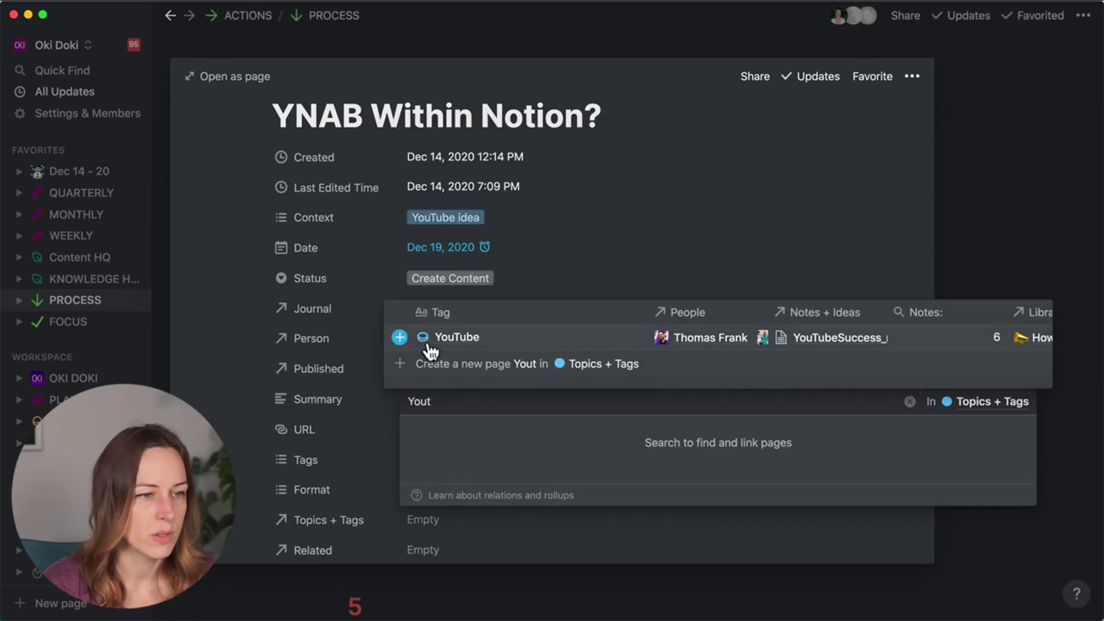
{"action": "left_click", "coordinate": [396, 338]}
{"action": "left_click", "coordinate": [660, 202]}
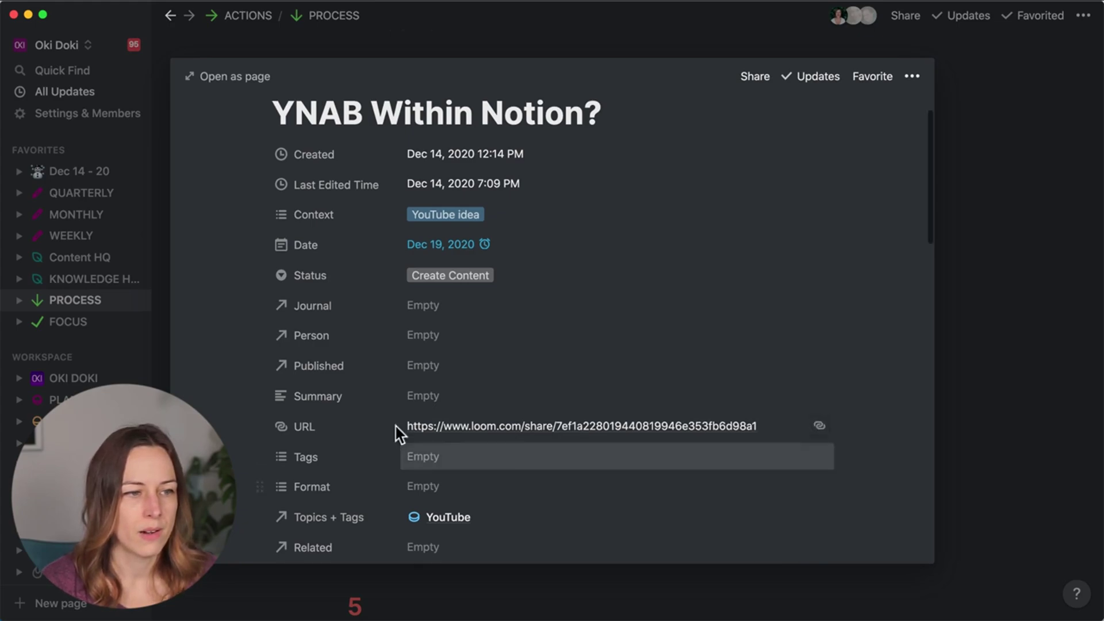
Type the summary 'Idea' and also link the Money + Finances topic.
{"action": "left_click", "coordinate": [418, 396]}
{"action": "type", "text": "Idea"}
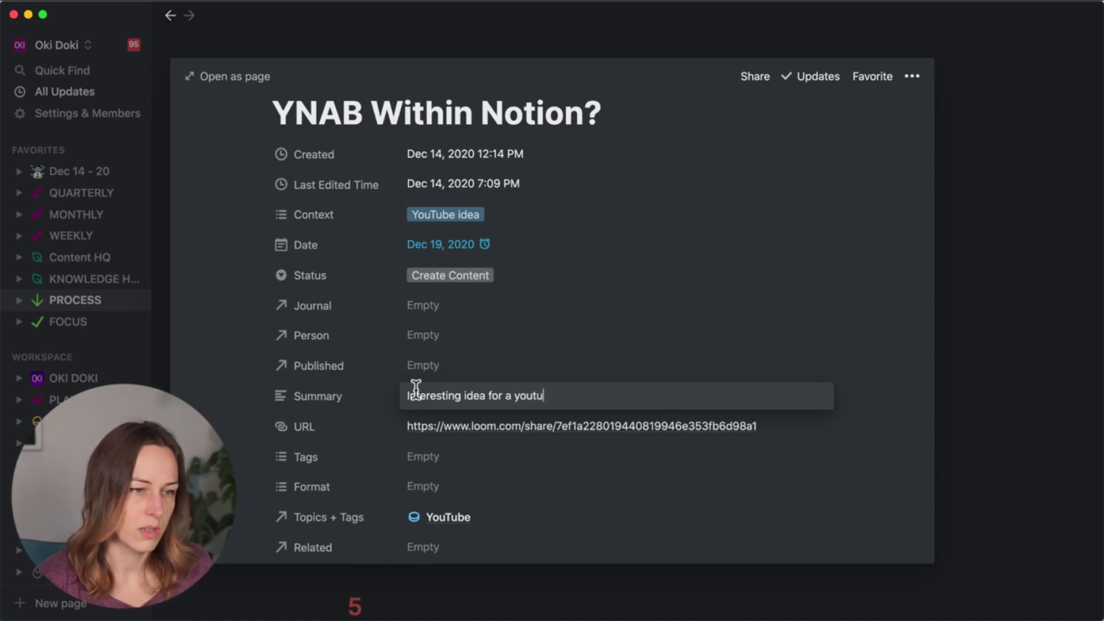
{"action": "left_click", "coordinate": [546, 514]}
{"action": "left_click", "coordinate": [543, 526]}
{"action": "type", "text": "Money"}
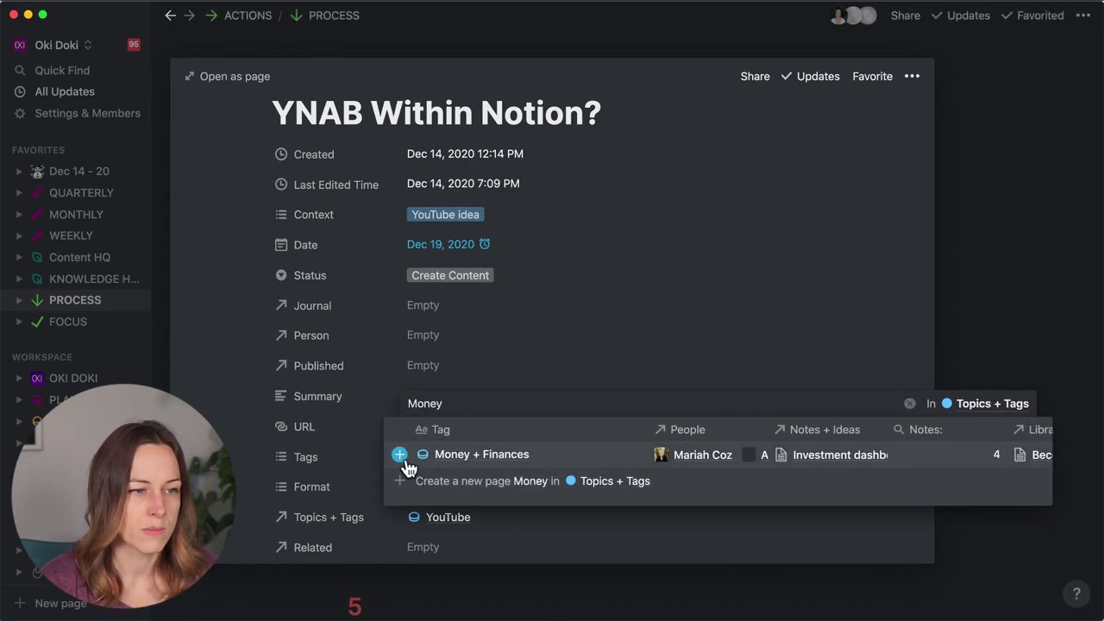
{"action": "left_click", "coordinate": [401, 455]}
{"action": "left_click", "coordinate": [729, 284]}
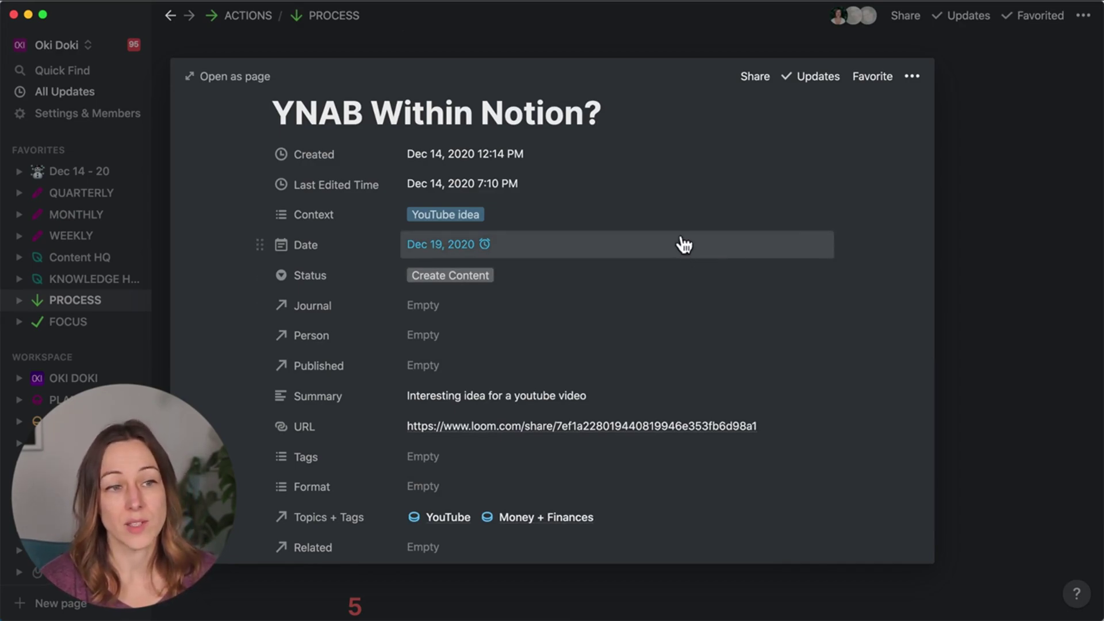
Create and link the action 'Record video walkthrough of how to do YNAB in Notion' in Next Actions.
{"action": "scroll", "coordinate": [807, 345], "scroll_direction": "down", "scroll_amount": 1}
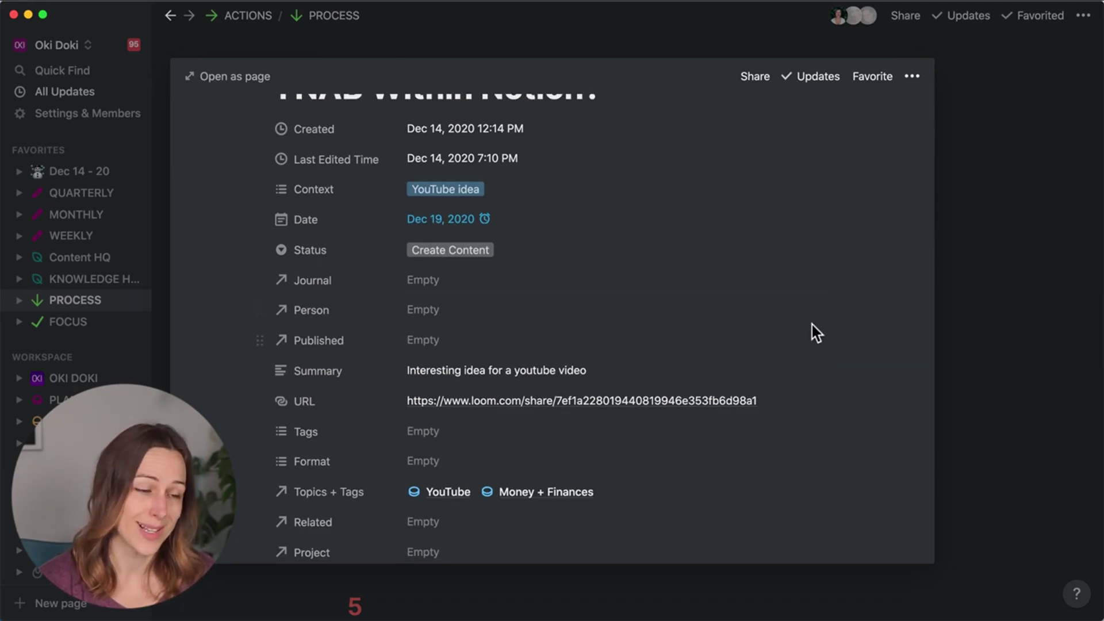
{"action": "scroll", "coordinate": [816, 332], "scroll_direction": "down", "scroll_amount": 4}
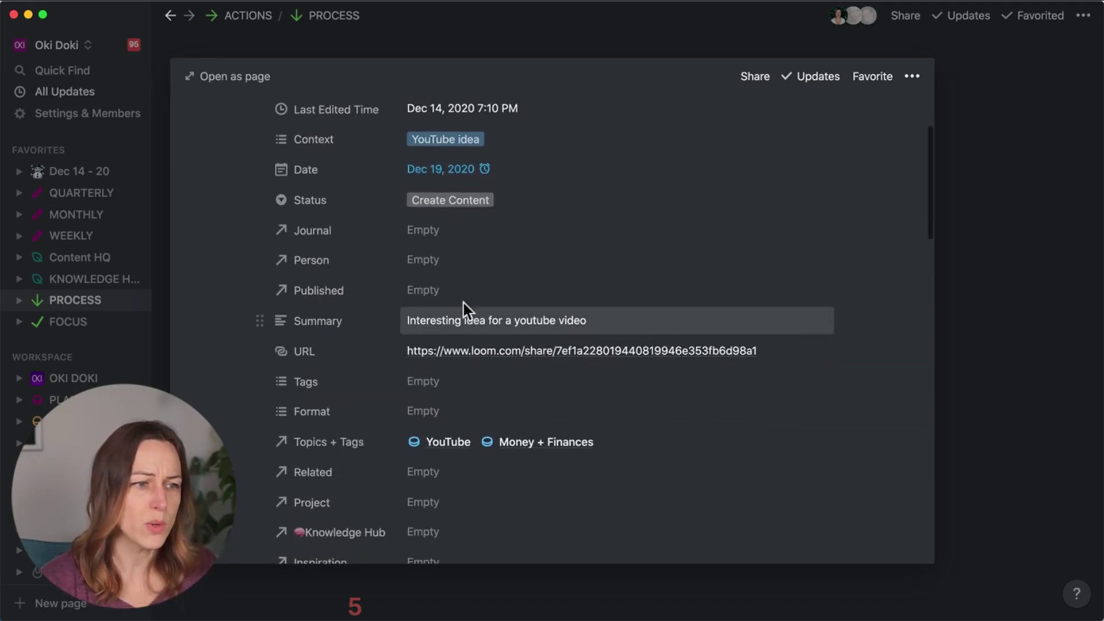
{"action": "scroll", "coordinate": [483, 383], "scroll_direction": "down", "scroll_amount": 12}
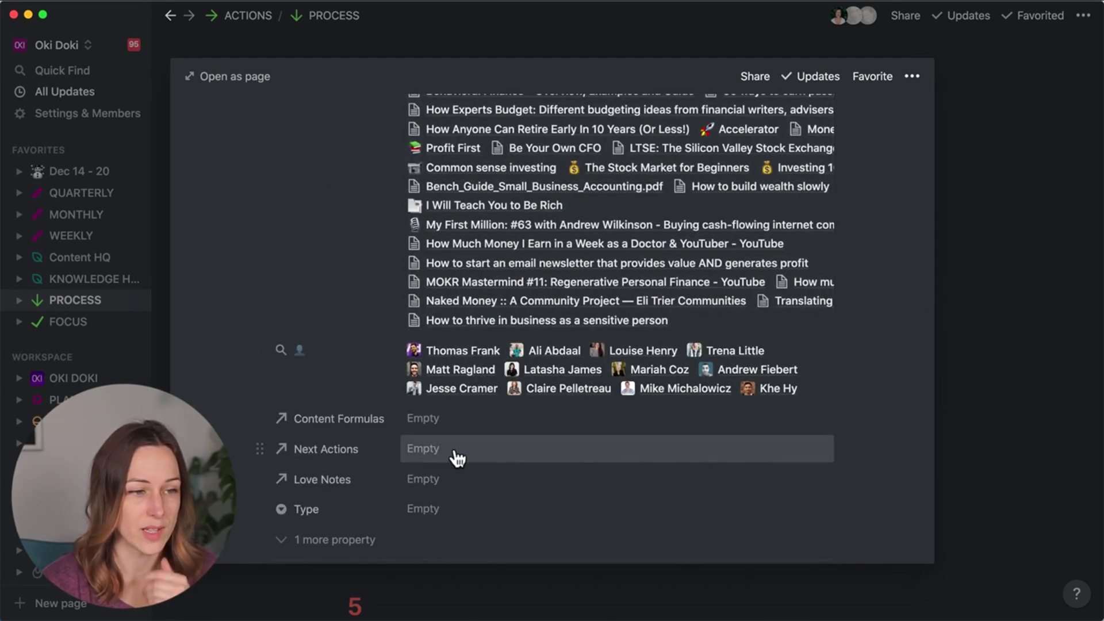
{"action": "left_click", "coordinate": [457, 454]}
{"action": "type", "text": "Recxo"}
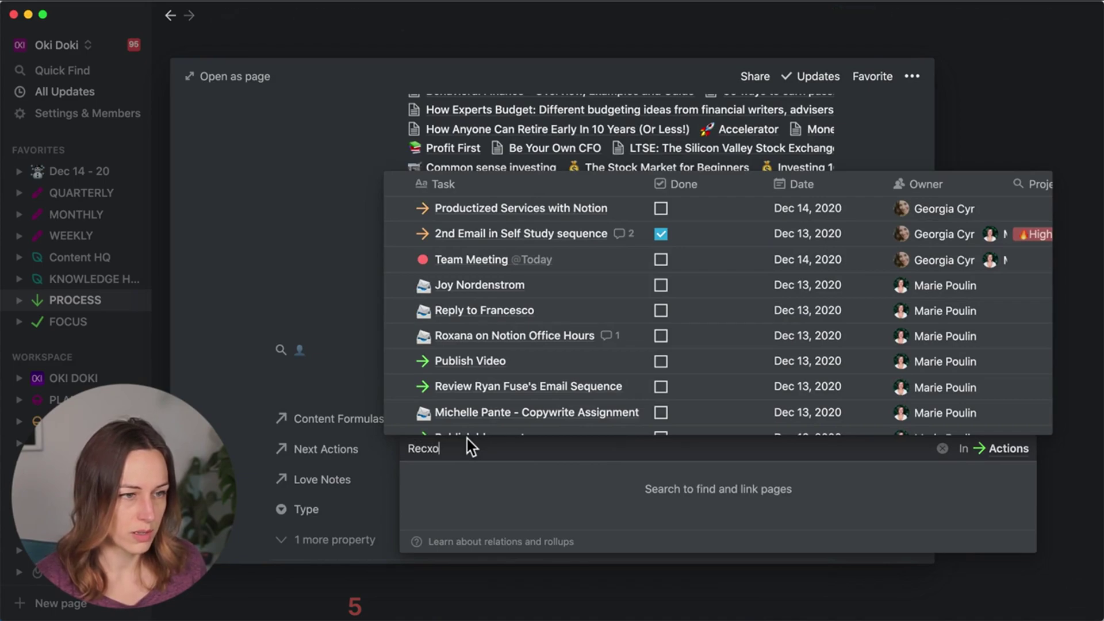
{"action": "key", "text": "BackSpace"}
{"action": "key", "text": "BackSpace"}
{"action": "type", "text": "ord C"}
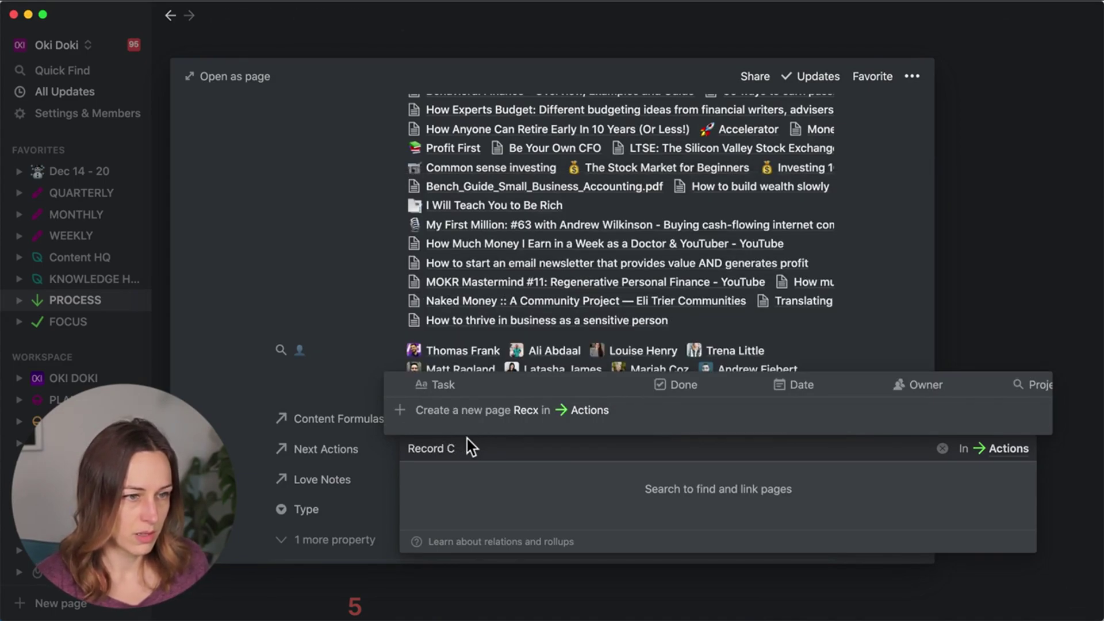
{"action": "key", "text": "BackSpace"}
{"action": "type", "text": "video walkthrough "}
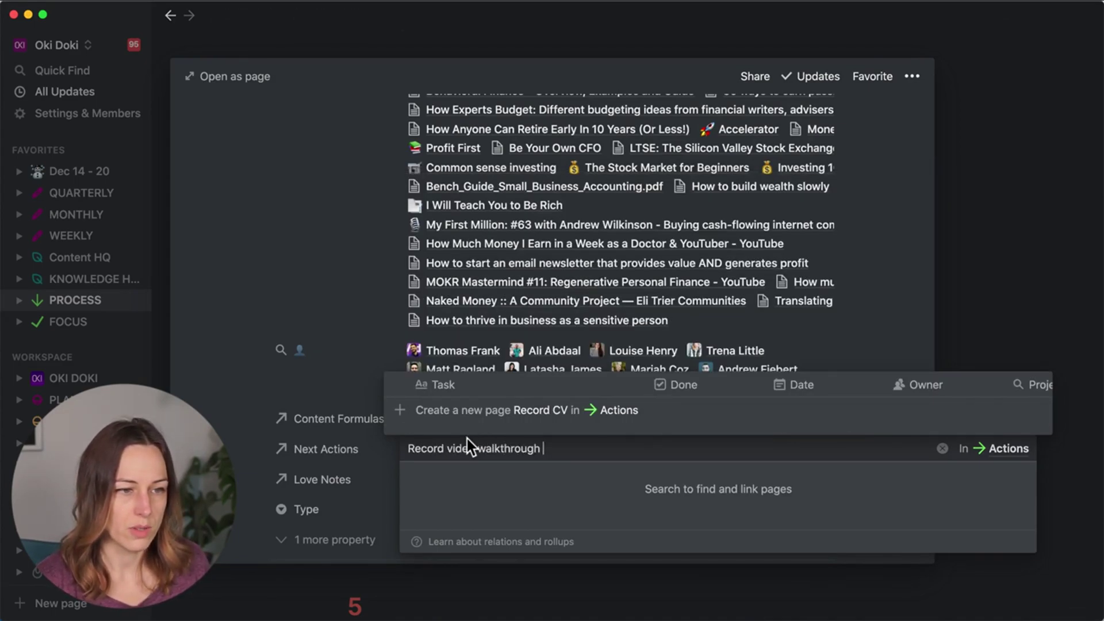
{"action": "type", "text": "of how to"}
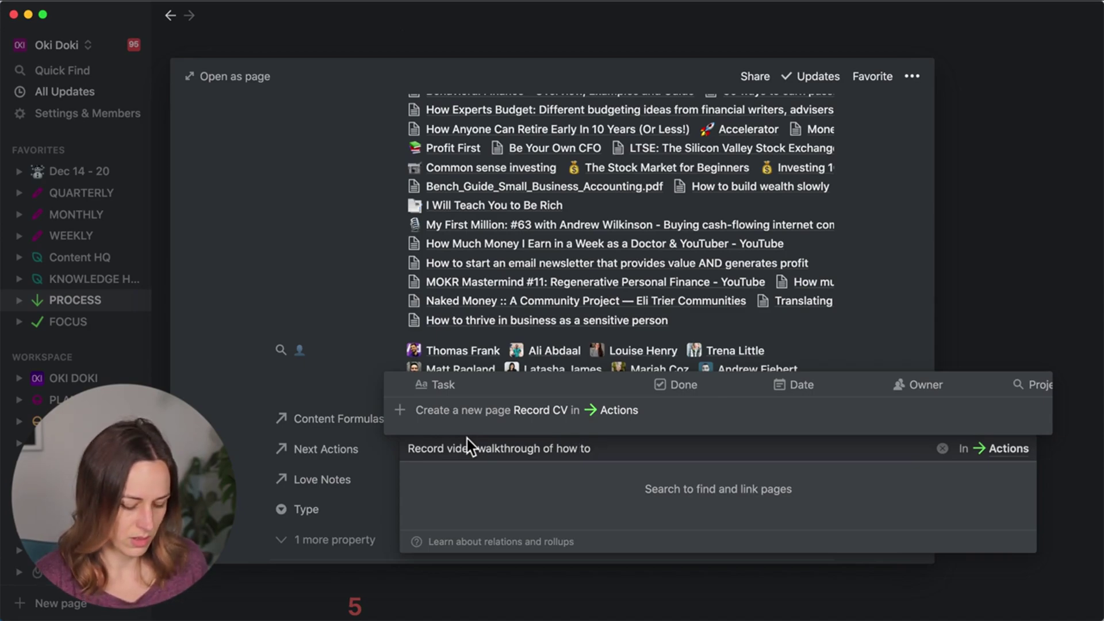
{"action": "type", "text": " do YNAN"}
{"action": "key", "text": "BackSpace"}
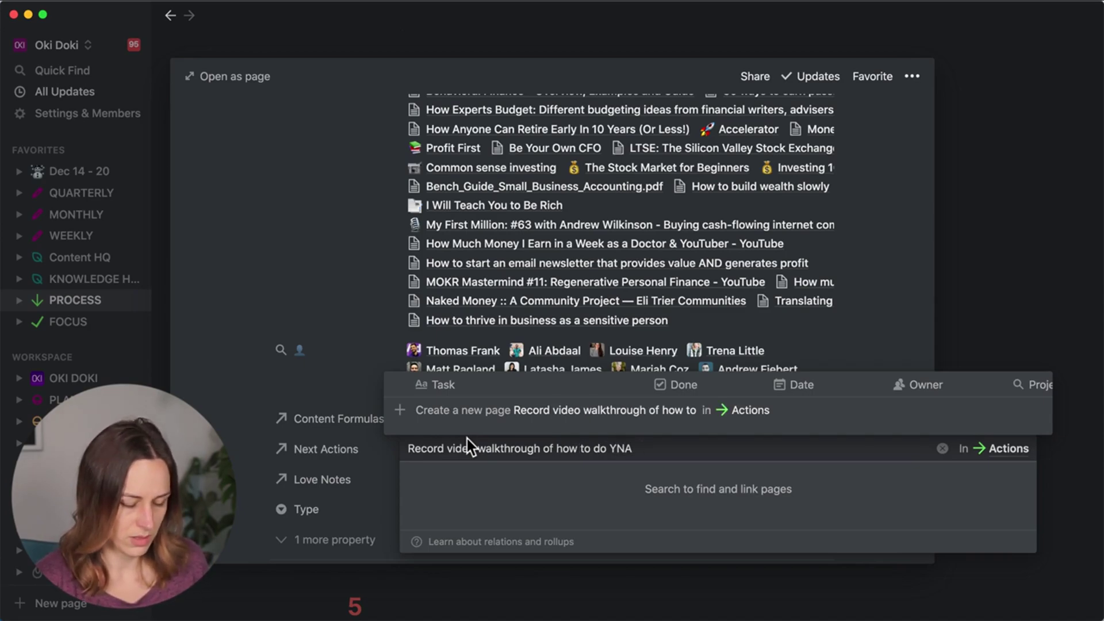
{"action": "type", "text": "B in Notion"}
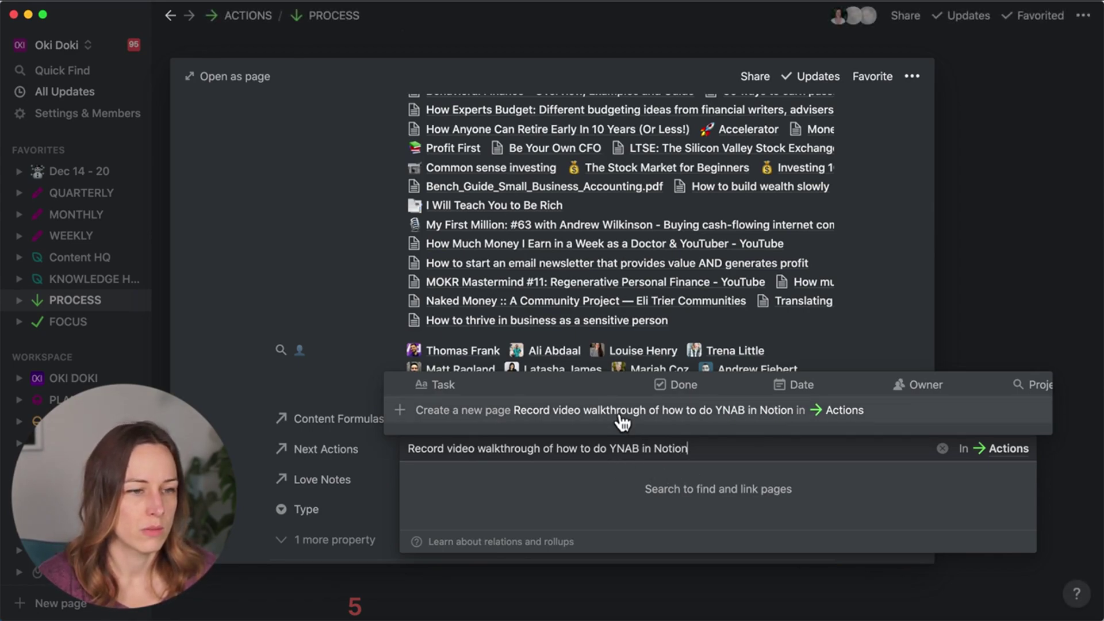
{"action": "key", "text": "Return"}
{"action": "left_click", "coordinate": [337, 347]}
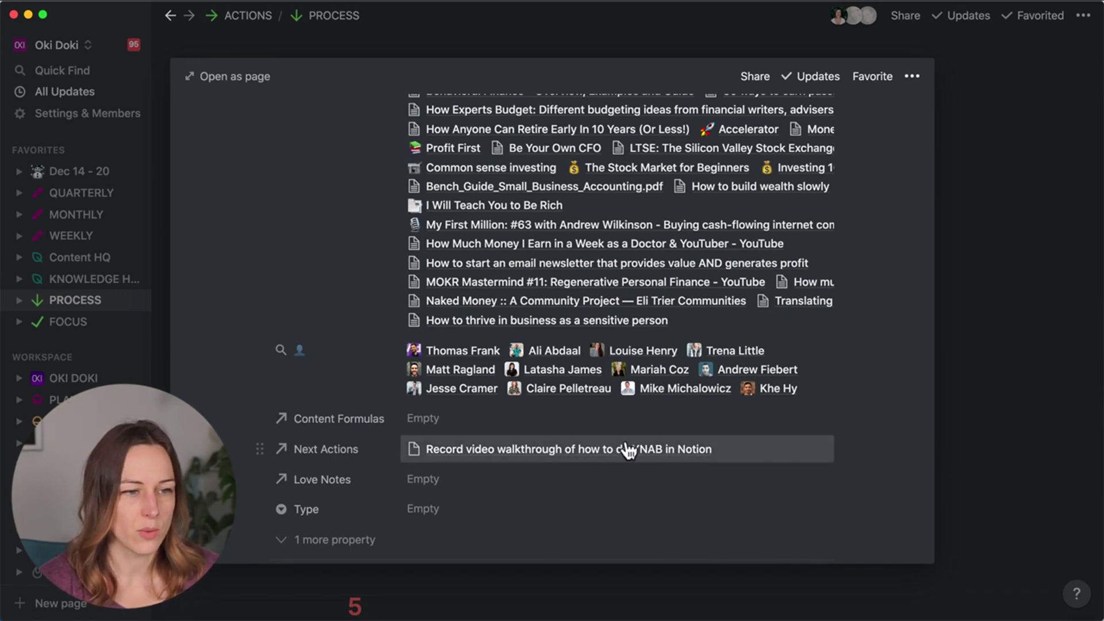
Open the course-examples idea from Notes + Ideas and add YouTube idea to its Context.
{"action": "left_click", "coordinate": [1017, 445]}
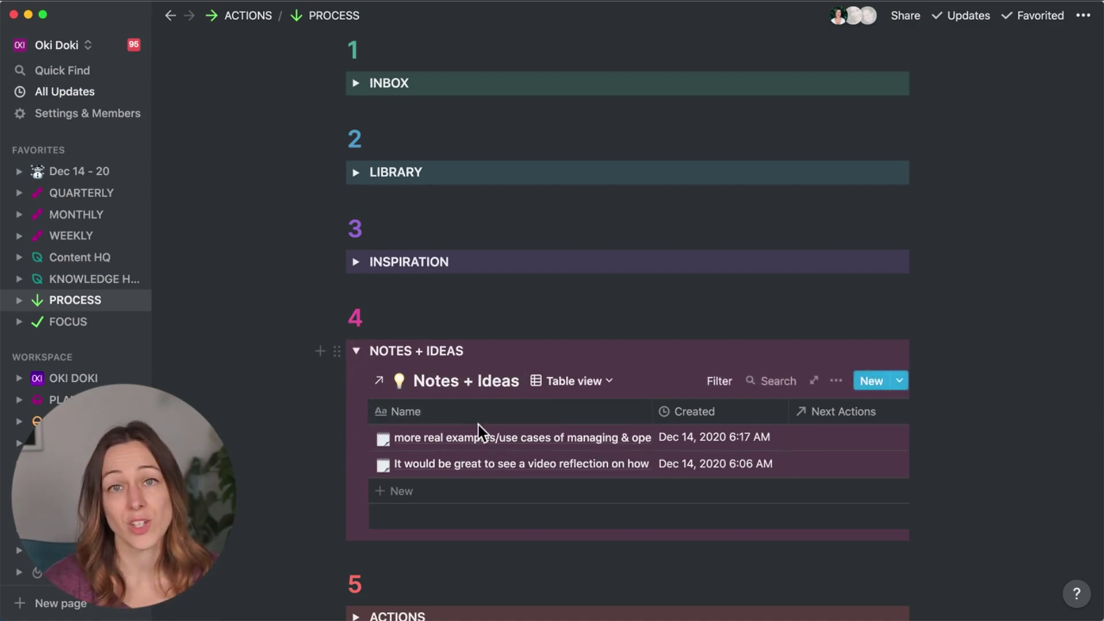
{"action": "mouse_move", "coordinate": [552, 438]}
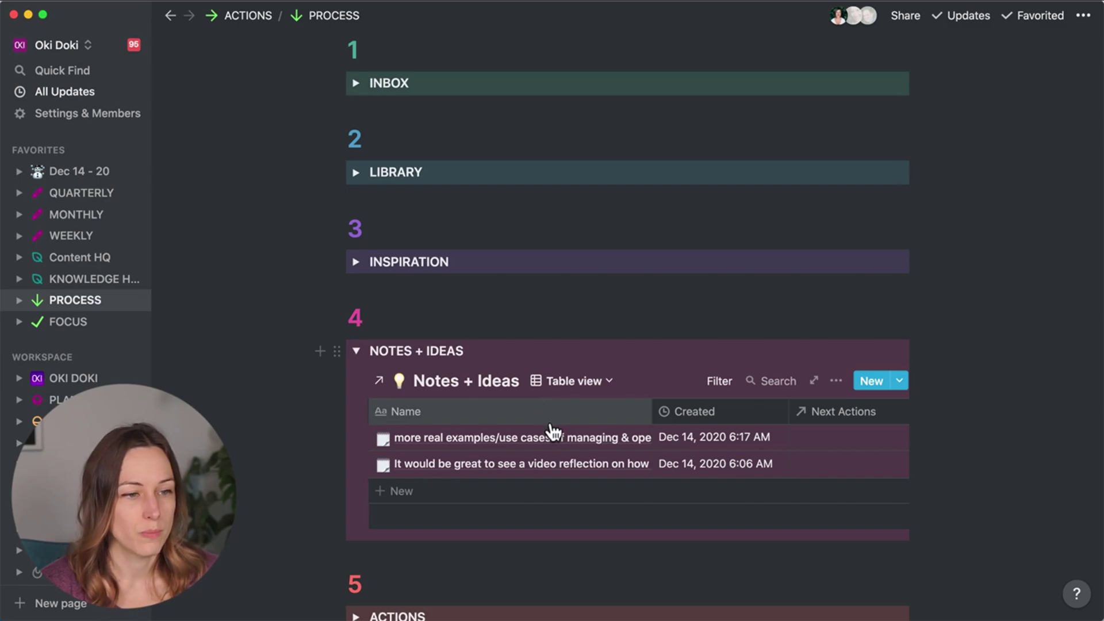
{"action": "left_click", "coordinate": [648, 437]}
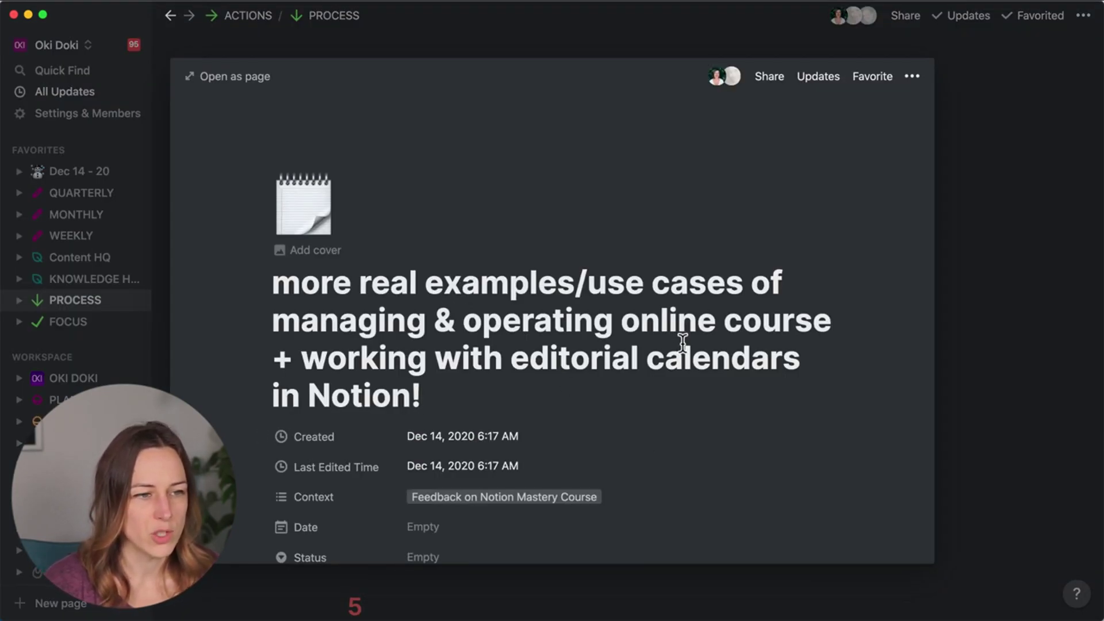
{"action": "scroll", "coordinate": [673, 343], "scroll_direction": "down", "scroll_amount": 1}
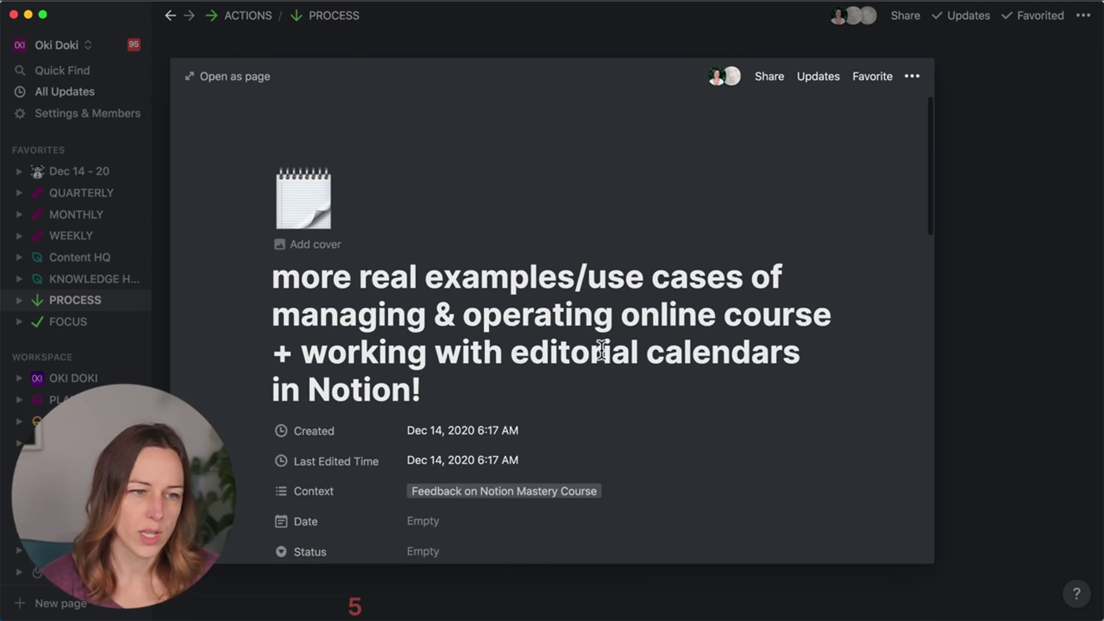
{"action": "scroll", "coordinate": [777, 451], "scroll_direction": "down", "scroll_amount": 2}
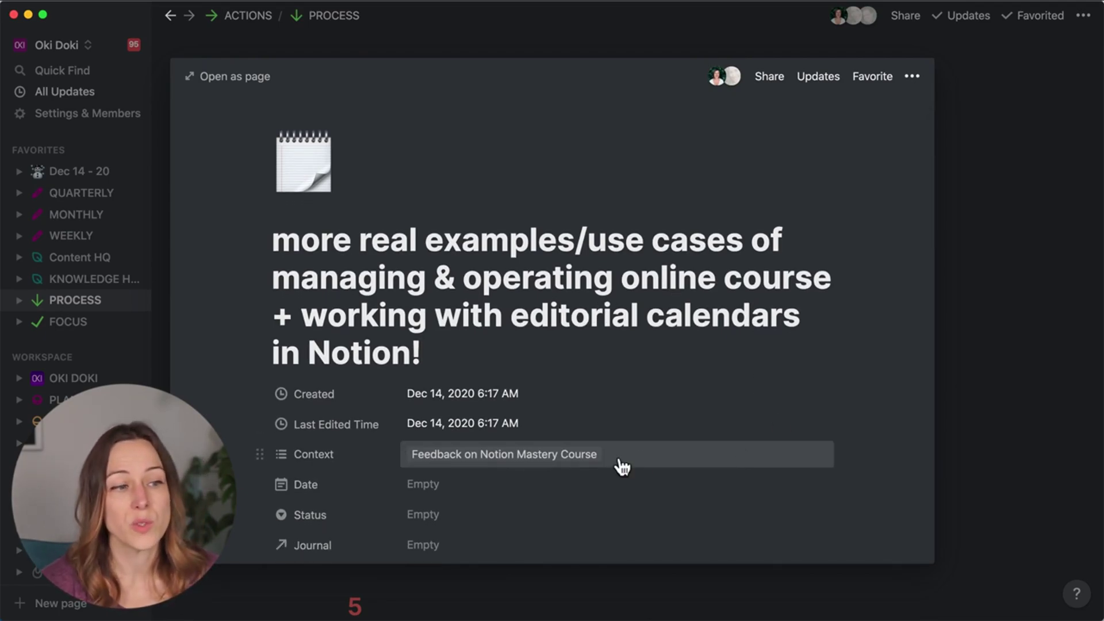
{"action": "left_click", "coordinate": [688, 456]}
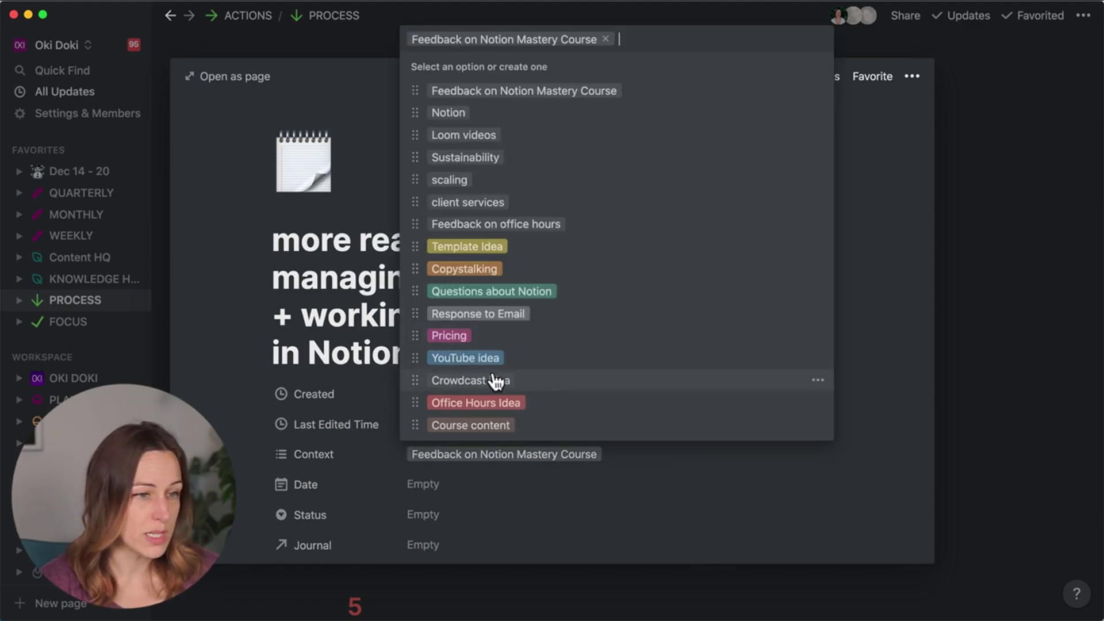
{"action": "left_click", "coordinate": [514, 358]}
{"action": "left_click", "coordinate": [258, 409]}
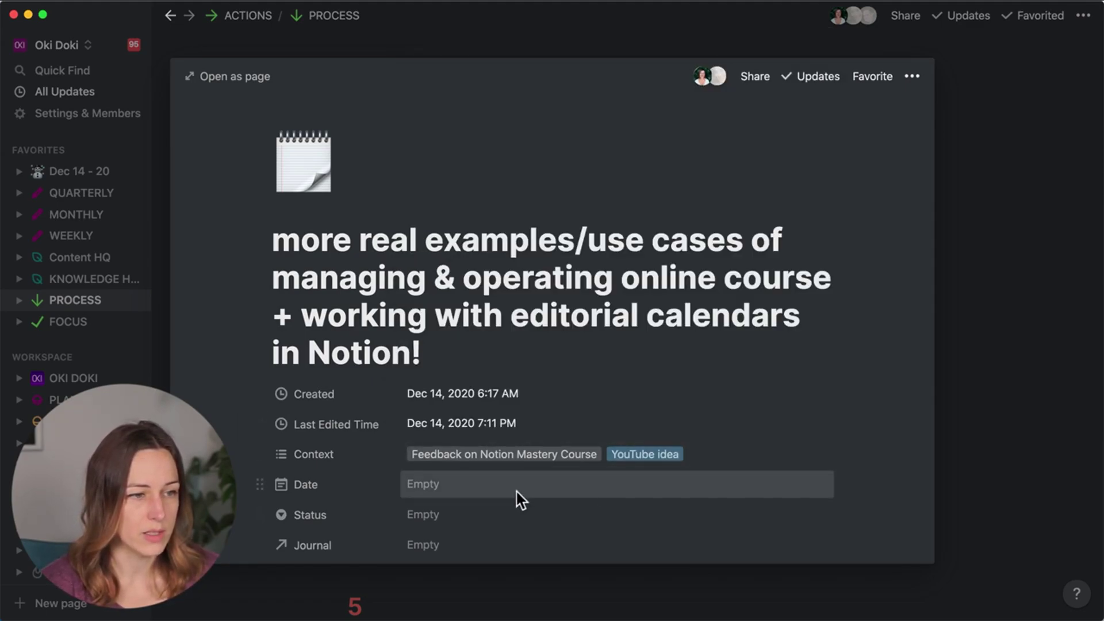
Date the idea Dec 19, 2020 with an 'On day of event' reminder.
{"action": "scroll", "coordinate": [517, 500], "scroll_direction": "down", "scroll_amount": 2}
{"action": "left_click", "coordinate": [440, 419]}
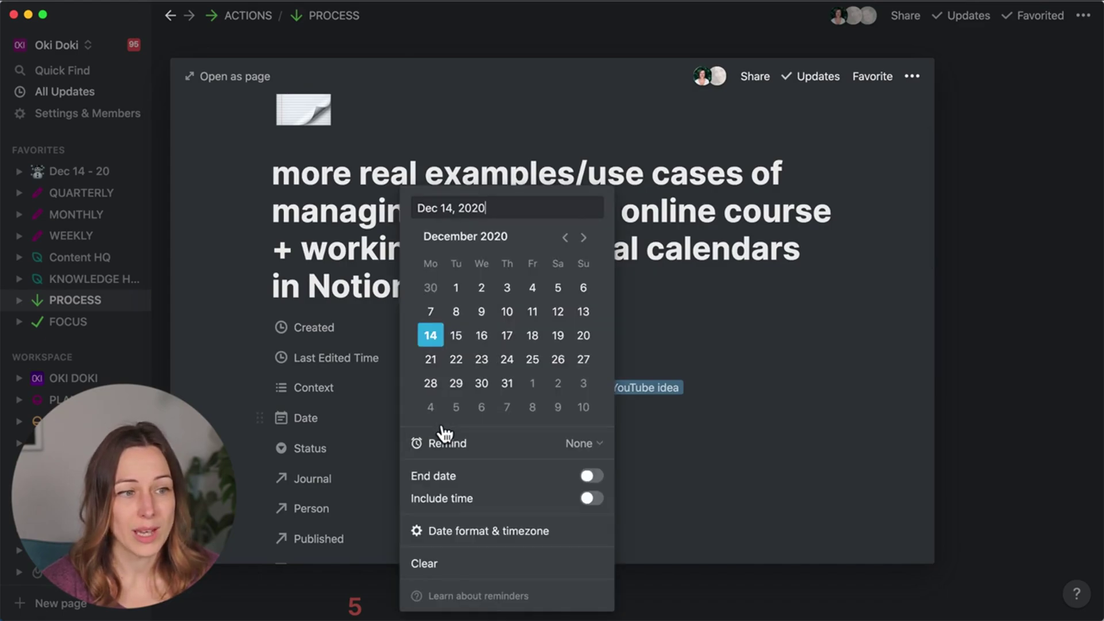
{"action": "left_click", "coordinate": [578, 447]}
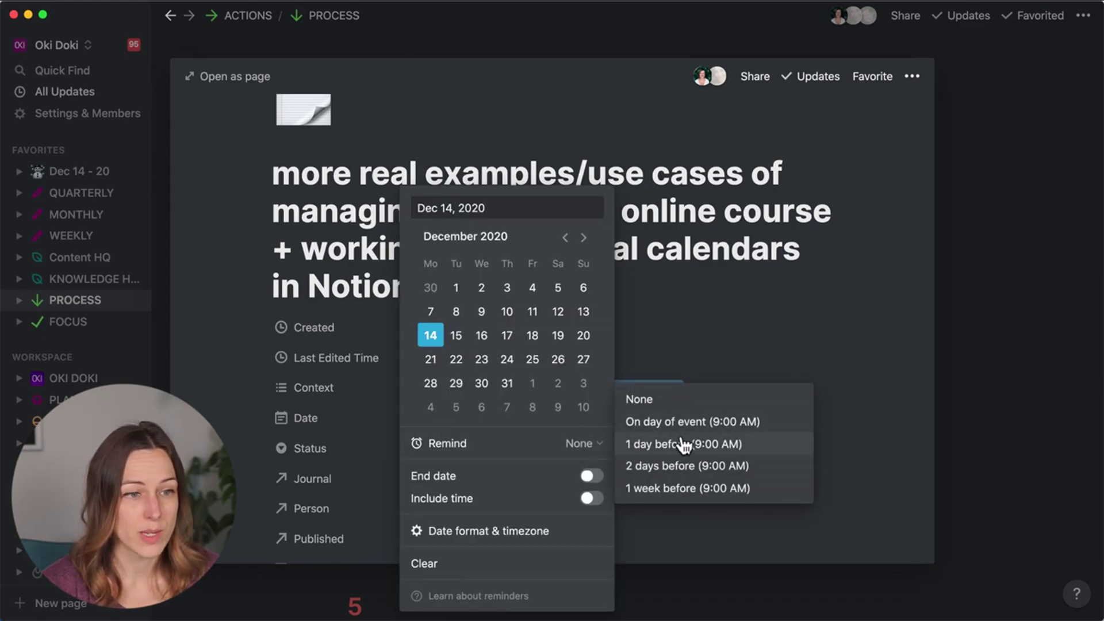
{"action": "left_click", "coordinate": [566, 343]}
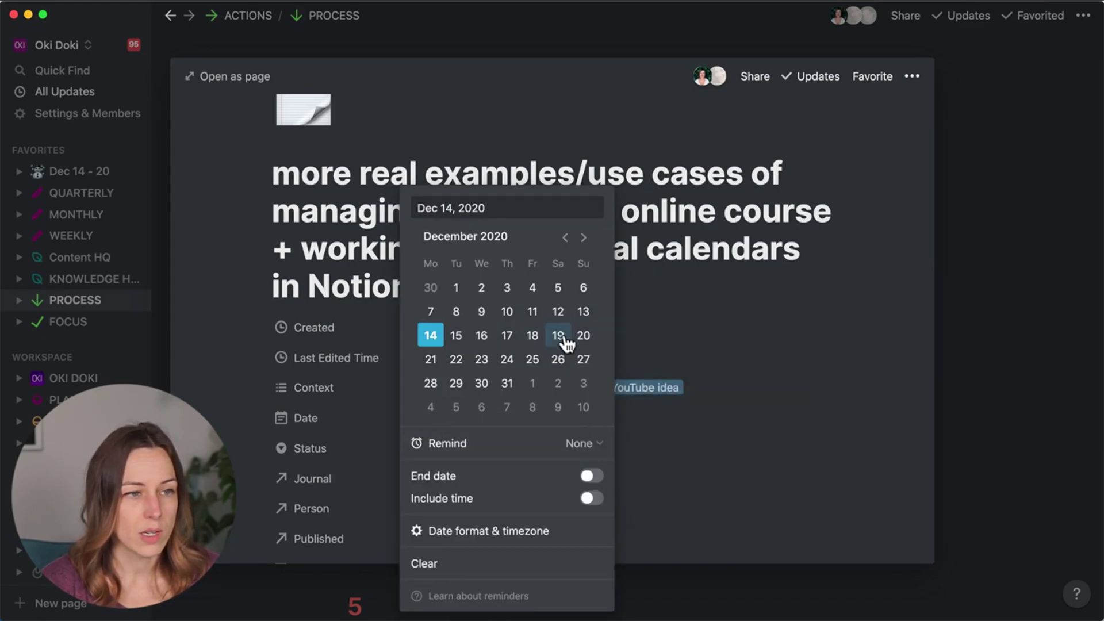
{"action": "left_click", "coordinate": [566, 343]}
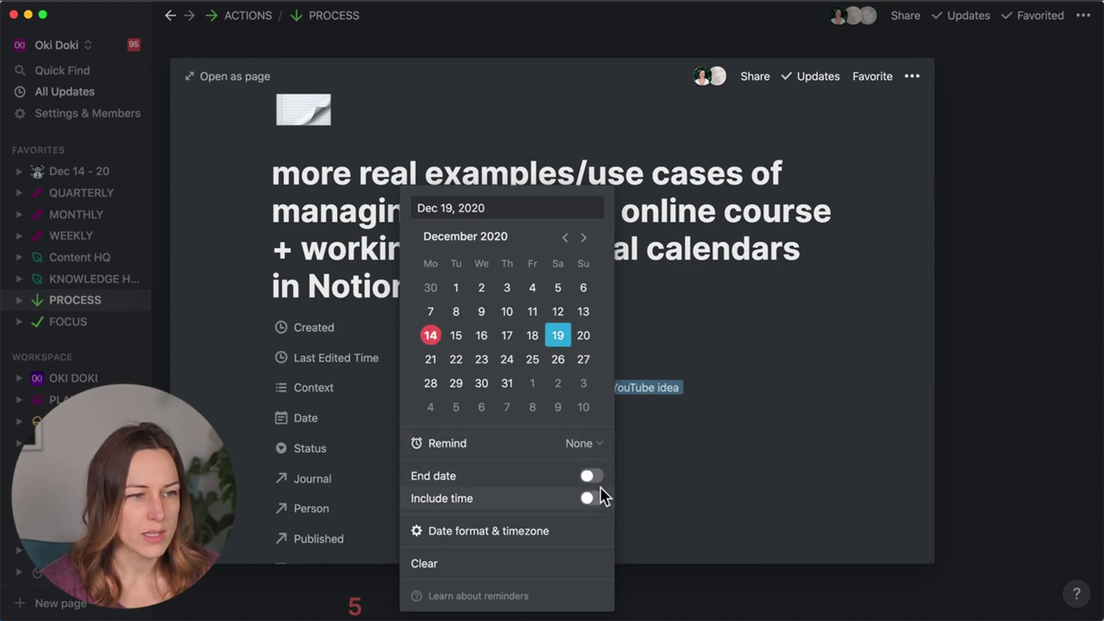
{"action": "left_click", "coordinate": [592, 455]}
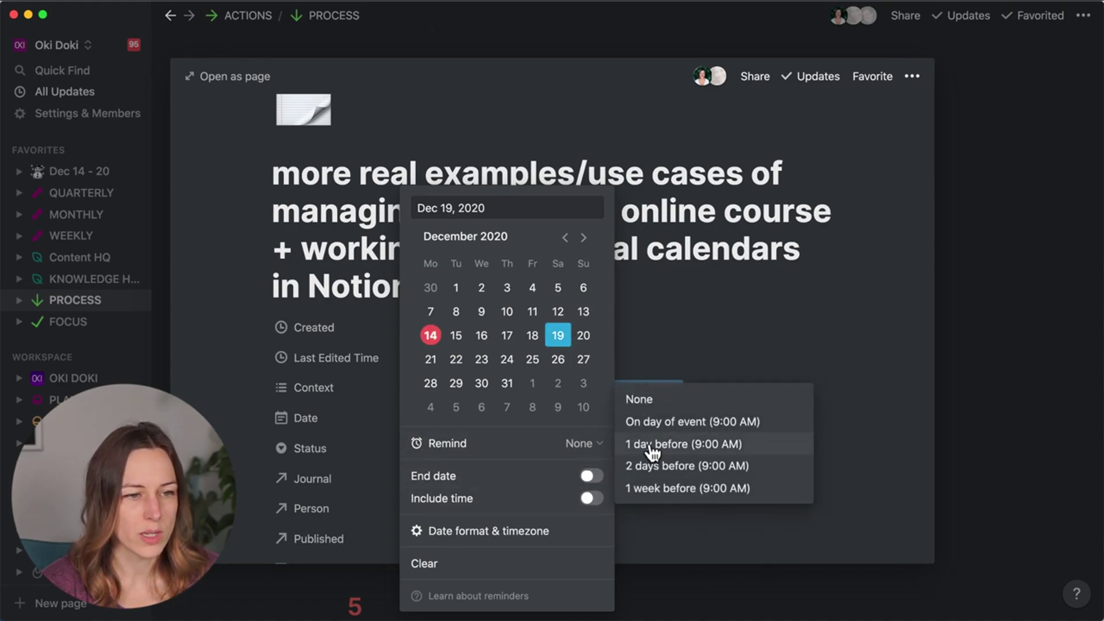
{"action": "left_click", "coordinate": [667, 422]}
{"action": "left_click", "coordinate": [688, 295]}
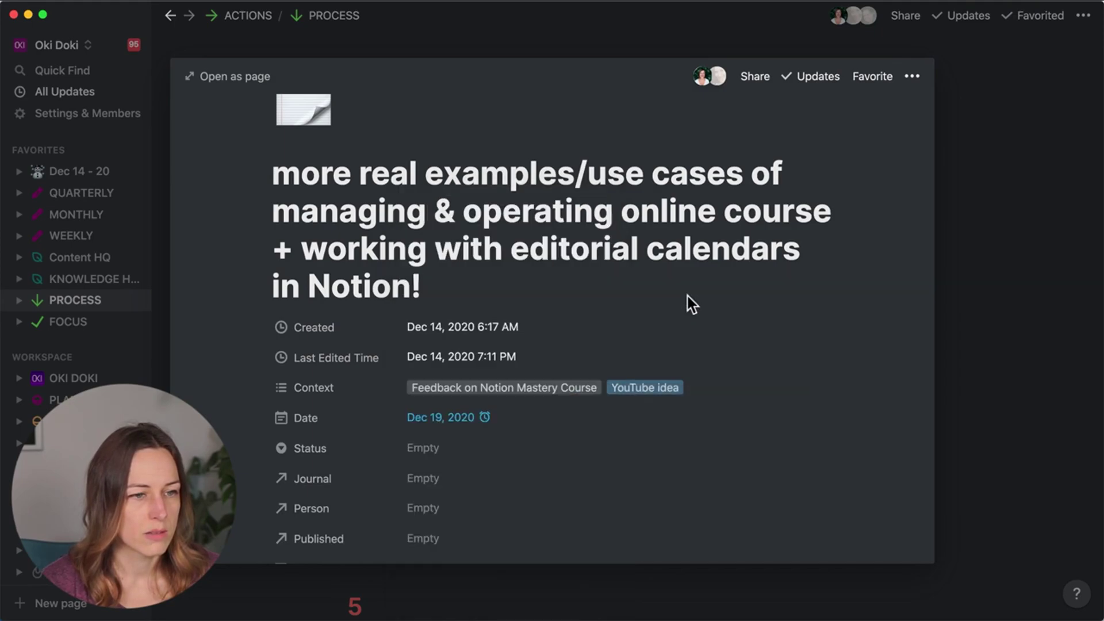
Set the idea's Status to Create Content.
{"action": "left_click", "coordinate": [441, 461]}
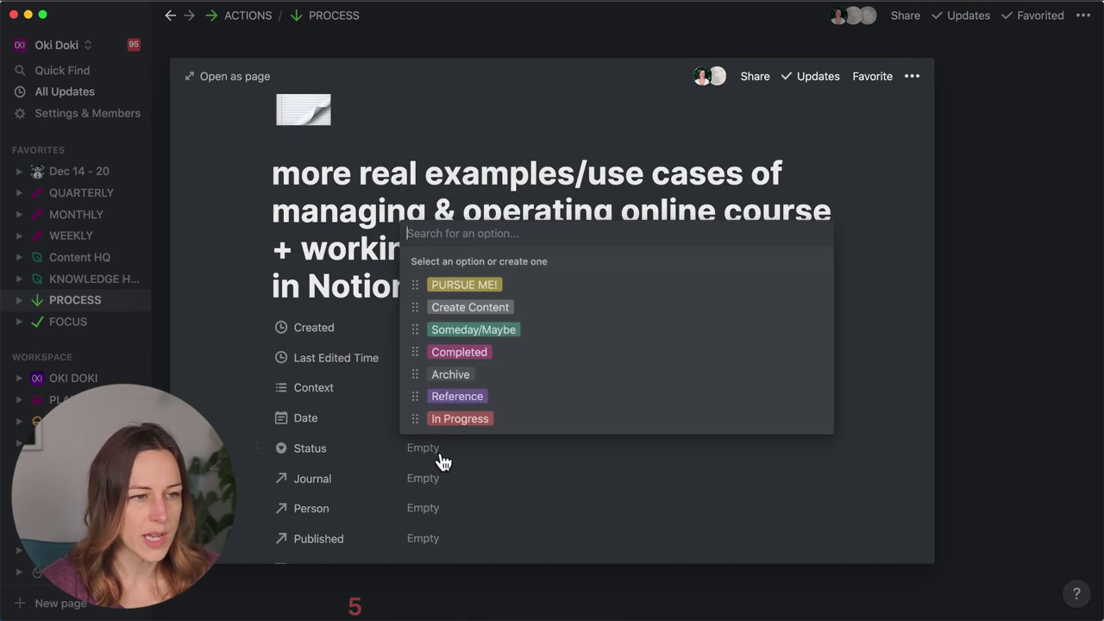
{"action": "left_click", "coordinate": [494, 318]}
{"action": "scroll", "coordinate": [640, 444], "scroll_direction": "down", "scroll_amount": 4}
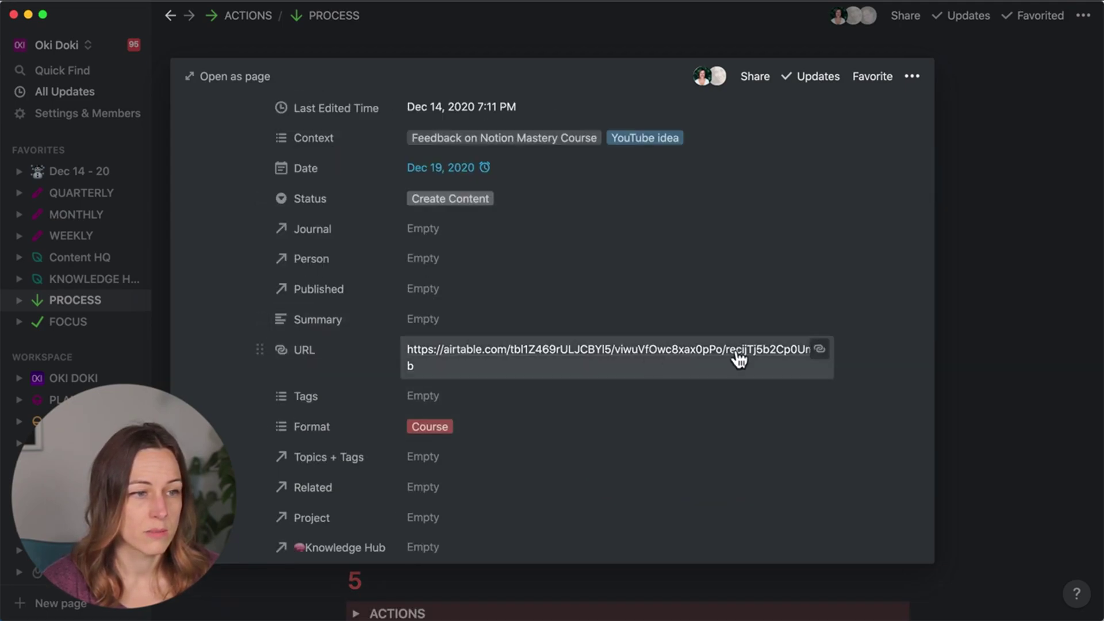
{"action": "scroll", "coordinate": [739, 356], "scroll_direction": "up", "scroll_amount": 6}
Close the current idea and open the remaining video-reflection idea.
{"action": "left_click", "coordinate": [973, 300]}
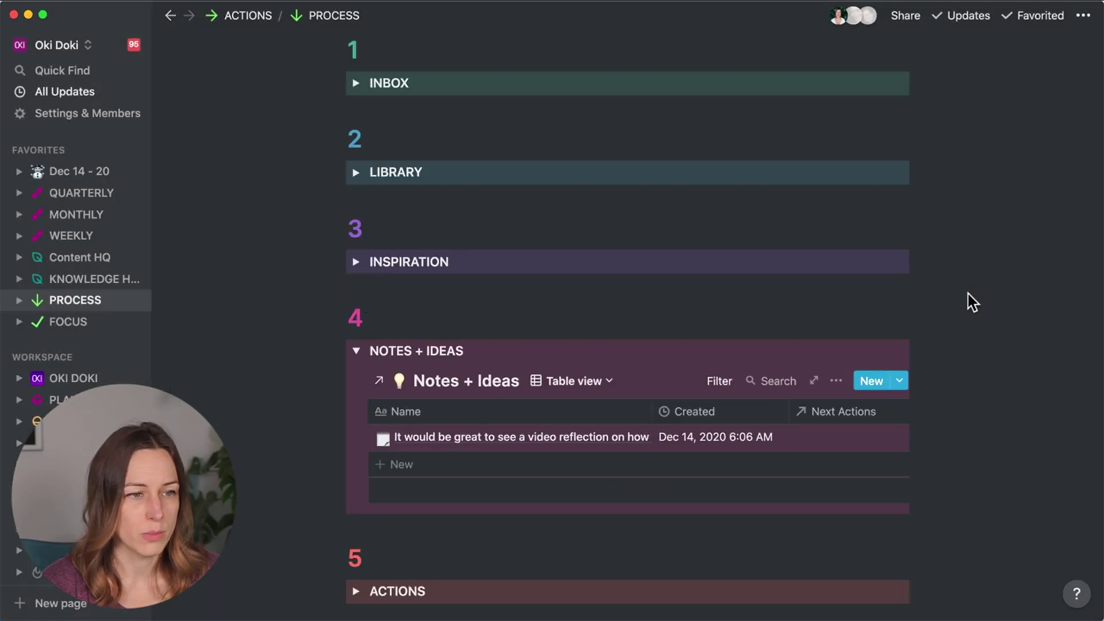
{"action": "left_click", "coordinate": [595, 456]}
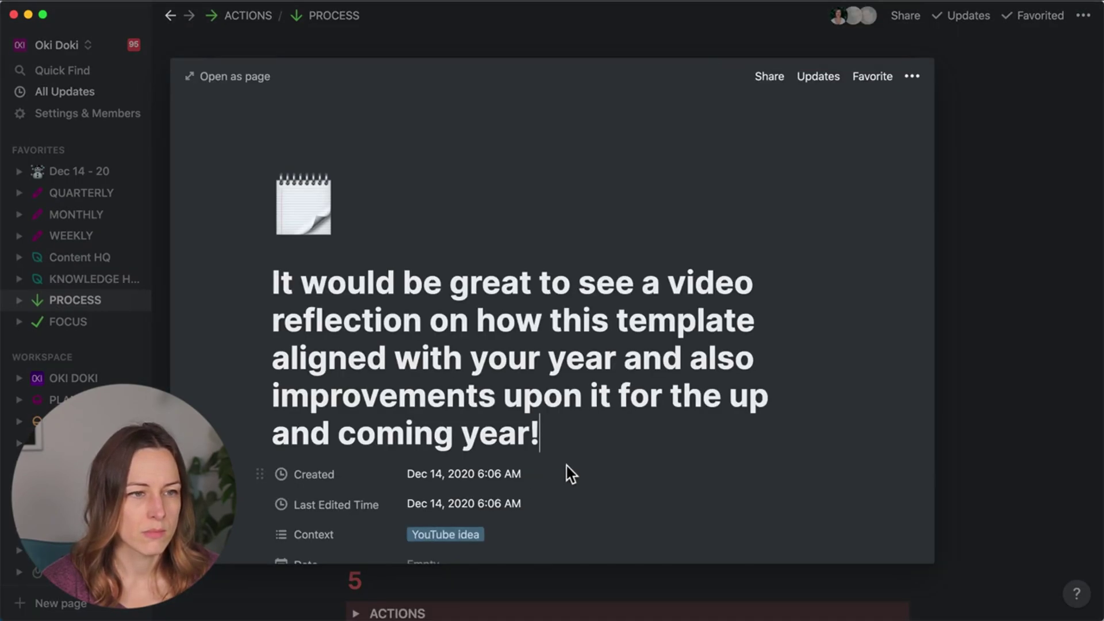
{"action": "scroll", "coordinate": [780, 370], "scroll_direction": "down", "scroll_amount": 1}
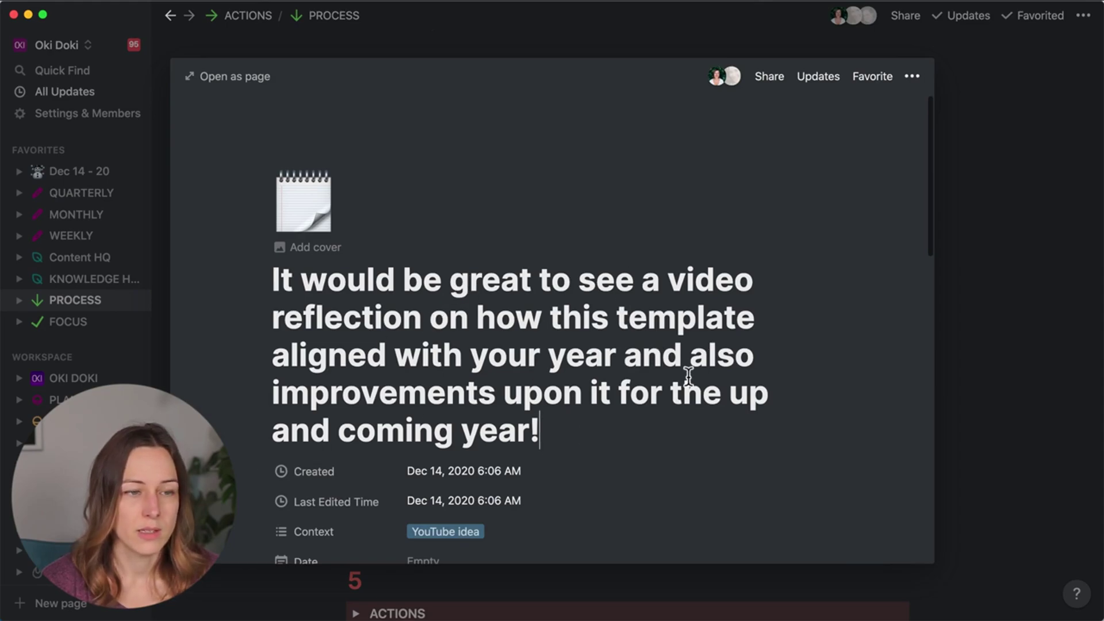
{"action": "scroll", "coordinate": [590, 374], "scroll_direction": "down", "scroll_amount": 3}
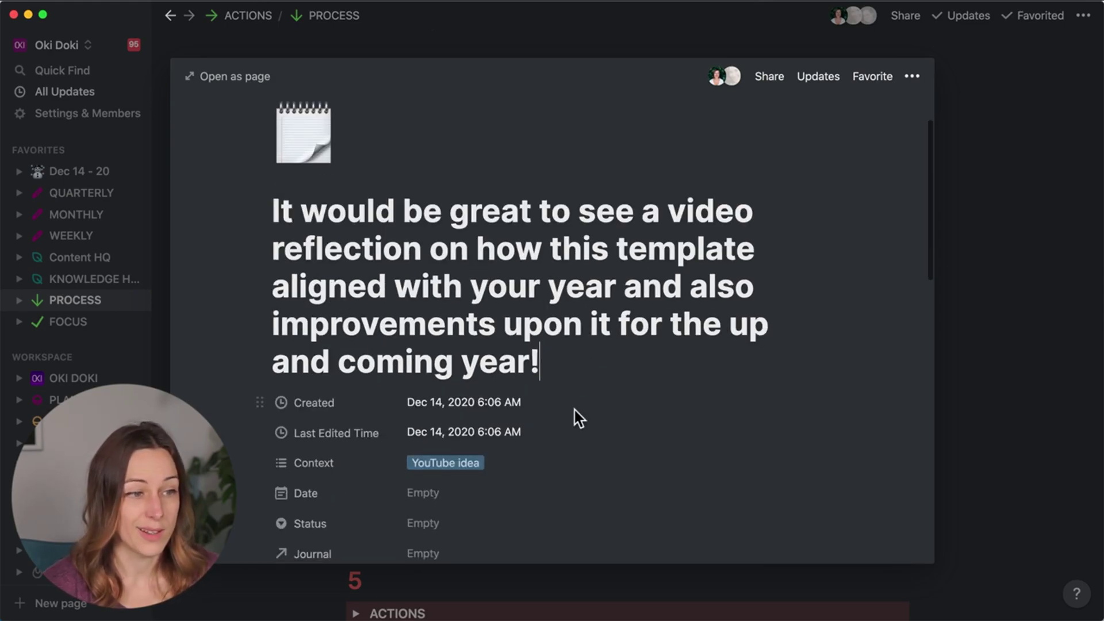
{"action": "scroll", "coordinate": [574, 410], "scroll_direction": "down", "scroll_amount": 2}
Date the idea Dec 15, 2020 with an 'On day of event' reminder.
{"action": "left_click", "coordinate": [426, 436]}
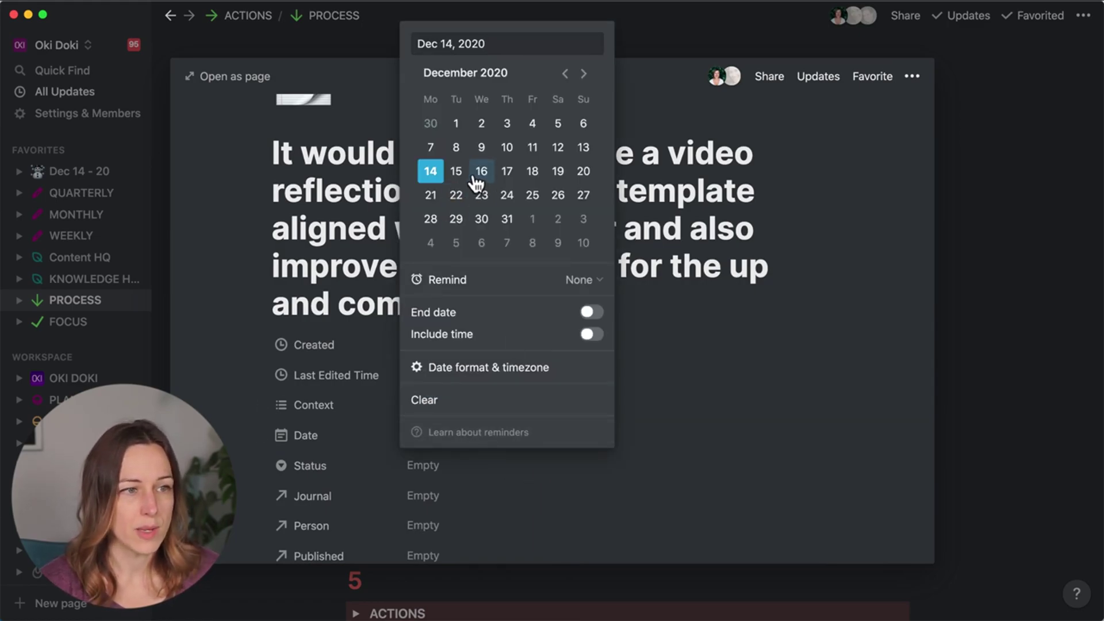
{"action": "left_click", "coordinate": [456, 170]}
{"action": "left_click", "coordinate": [596, 282]}
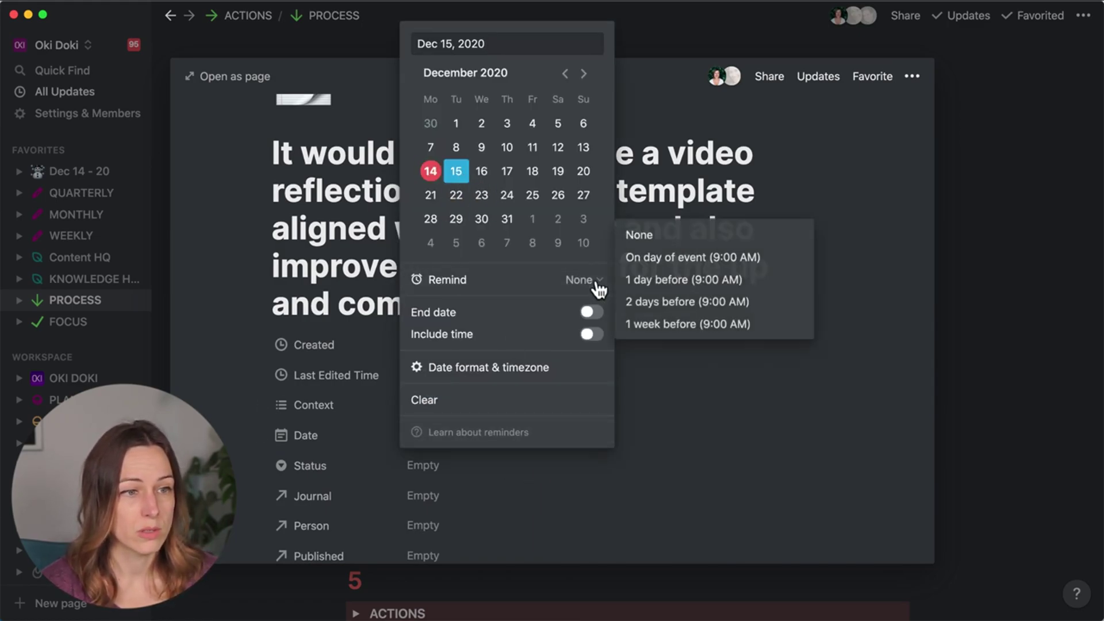
{"action": "left_click", "coordinate": [635, 258]}
{"action": "left_click", "coordinate": [699, 371]}
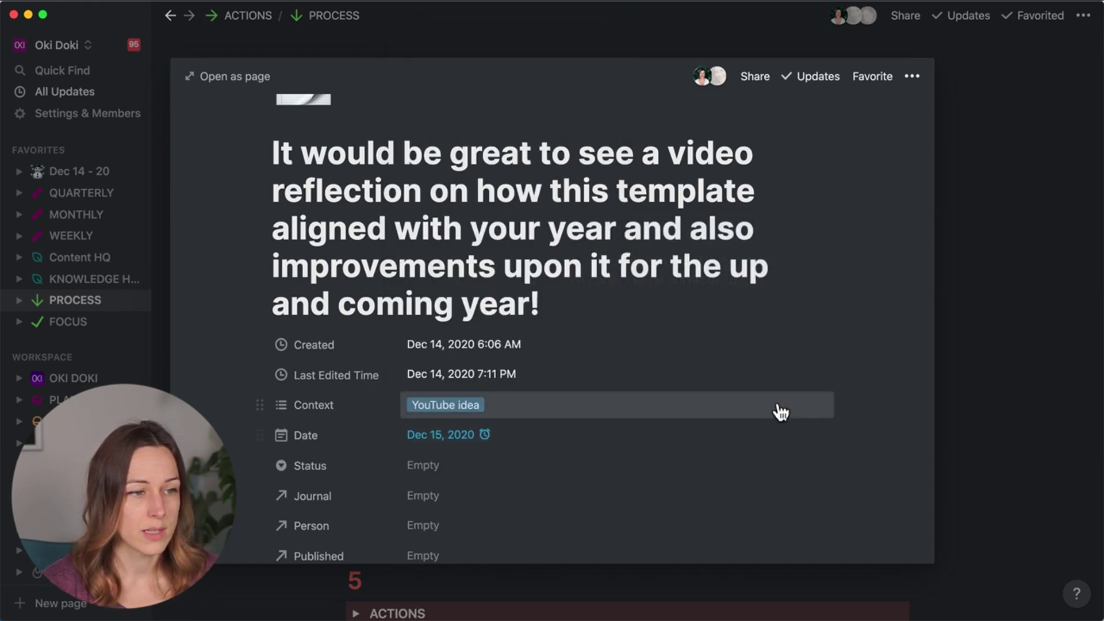
Set the idea's Status to Create Content.
{"action": "scroll", "coordinate": [552, 440], "scroll_direction": "down", "scroll_amount": 1}
{"action": "left_click", "coordinate": [450, 431]}
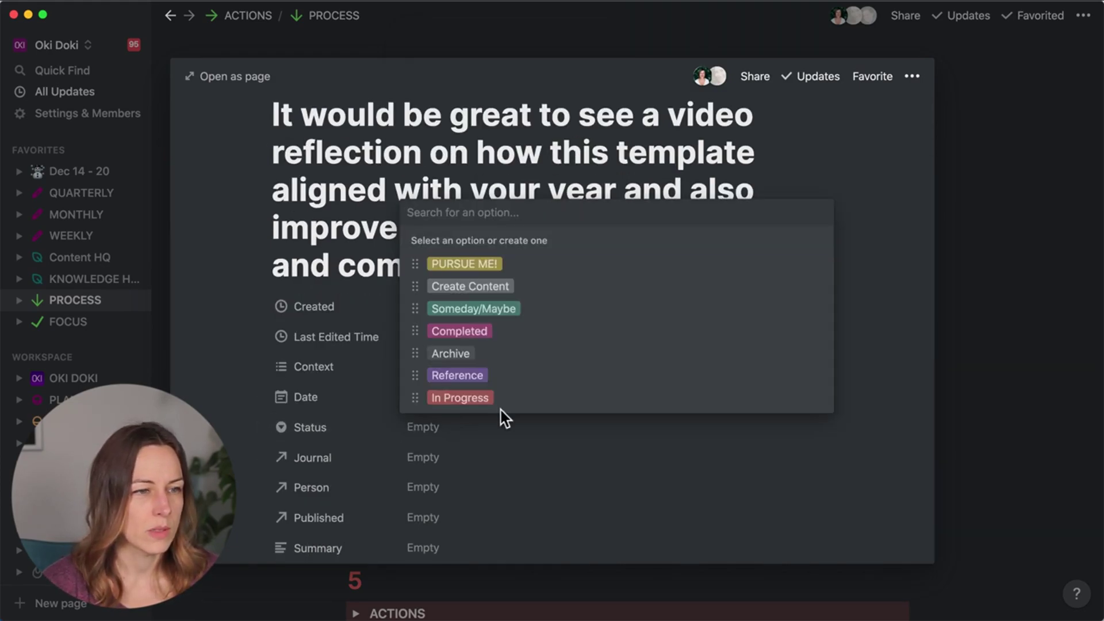
{"action": "left_click", "coordinate": [480, 288]}
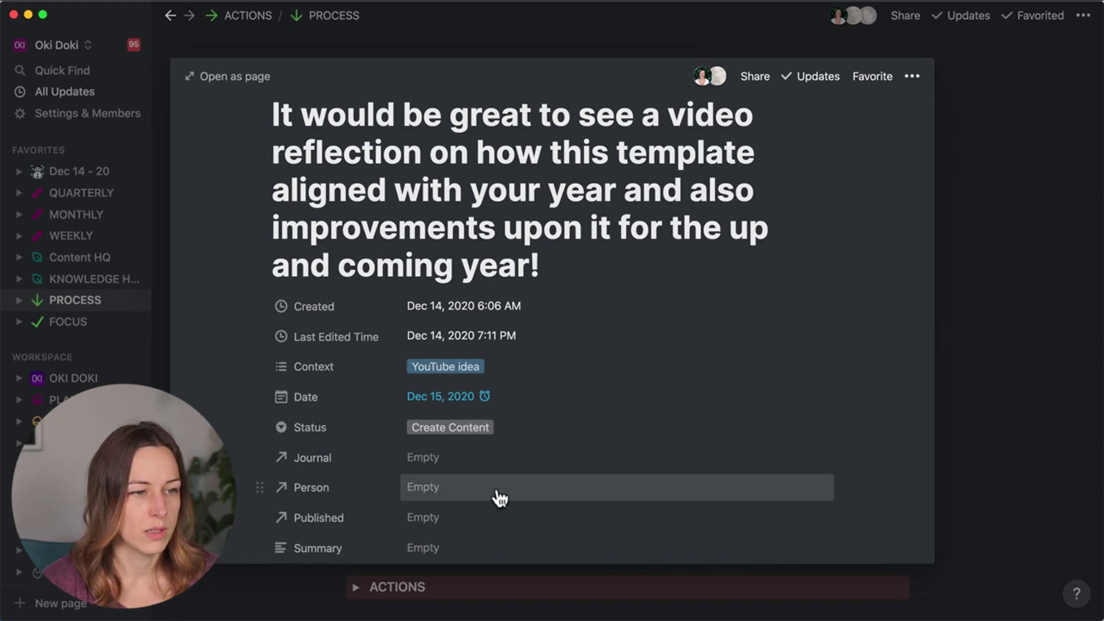
Close the idea page and review the Notes + Ideas table's filter rules.
{"action": "scroll", "coordinate": [710, 450], "scroll_direction": "down", "scroll_amount": 2}
{"action": "left_click", "coordinate": [944, 400]}
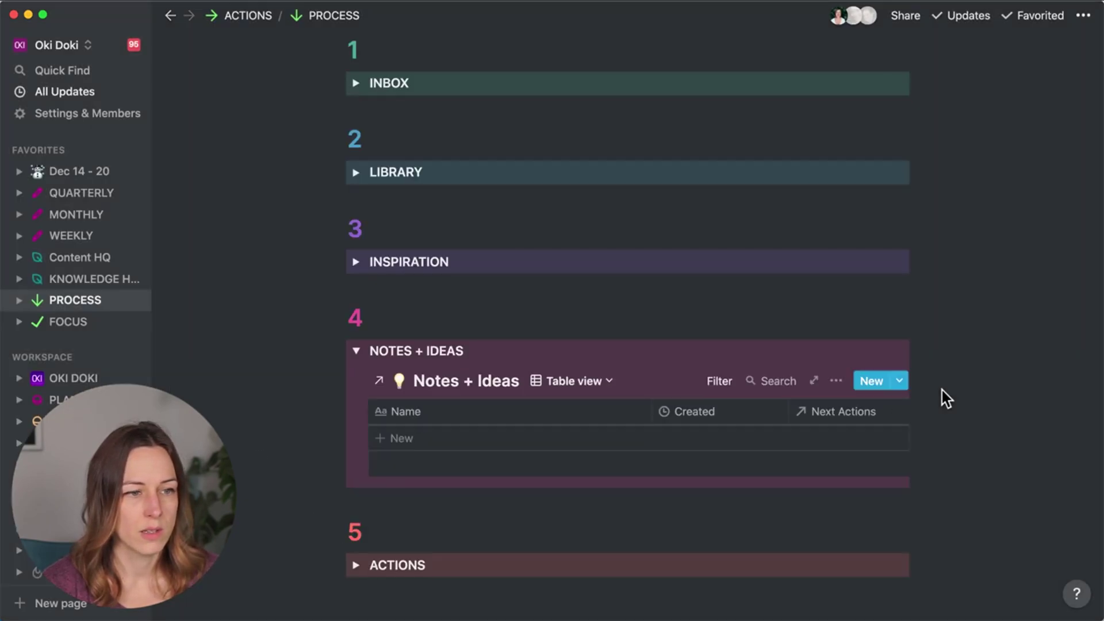
{"action": "left_click", "coordinate": [719, 381]}
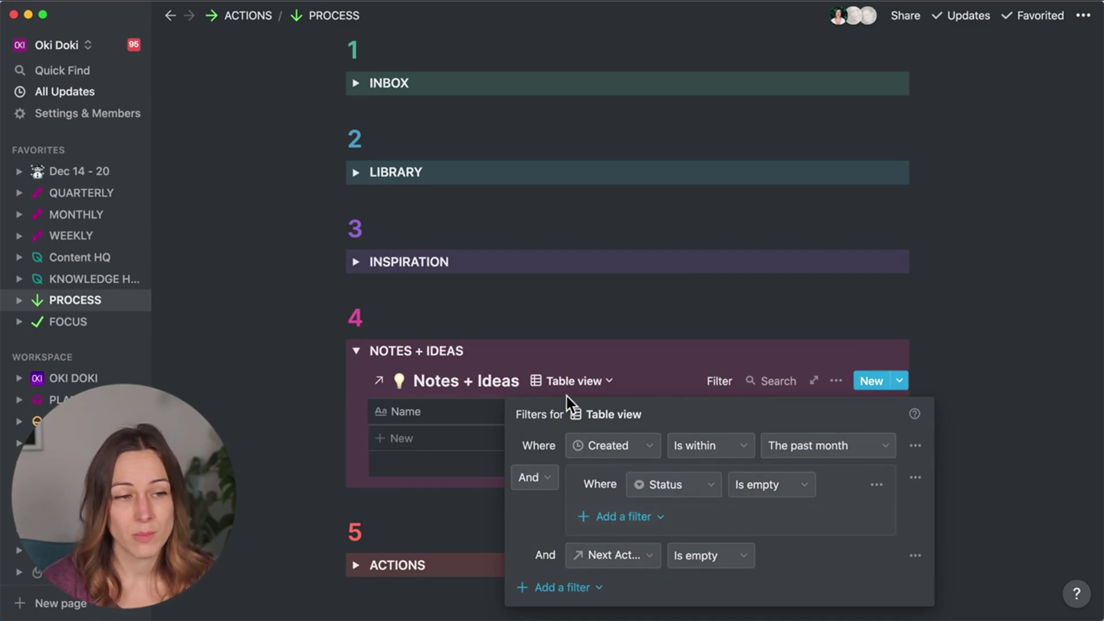
{"action": "left_click", "coordinate": [414, 359]}
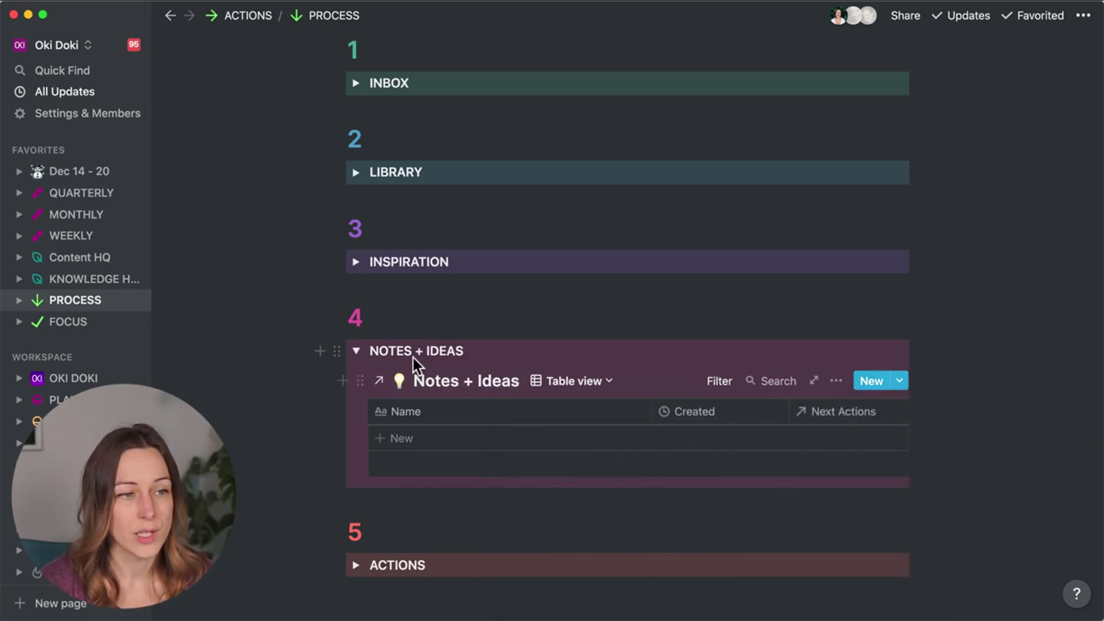
Collapse NOTES + IDEAS and expand ACTIONS to show its unassigned tasks.
{"action": "left_click", "coordinate": [356, 349]}
{"action": "left_click", "coordinate": [356, 440]}
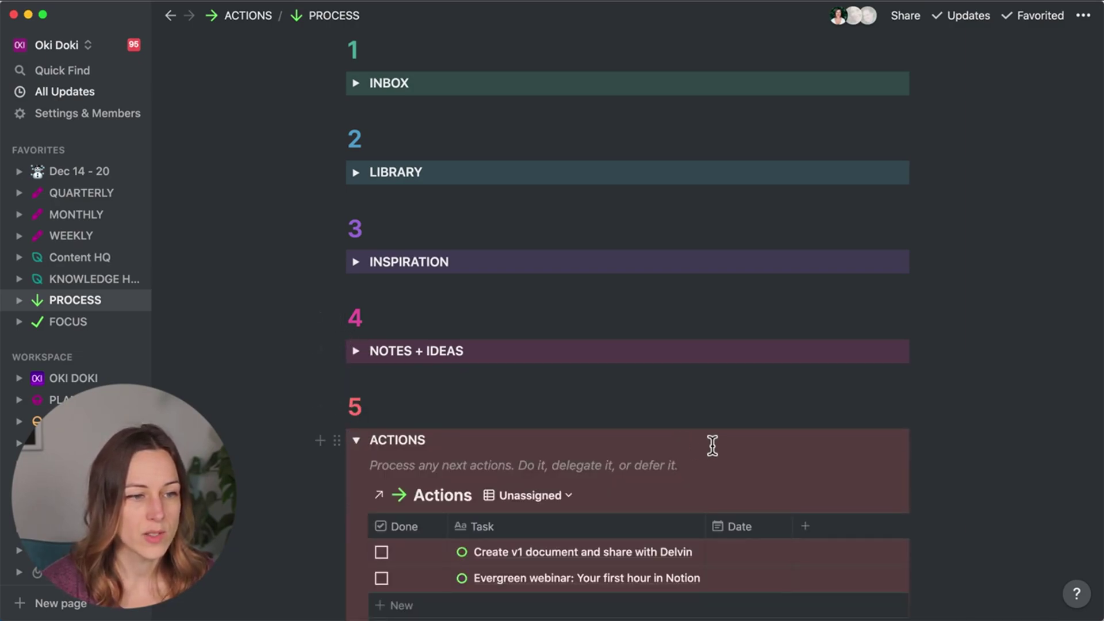
{"action": "scroll", "coordinate": [712, 445], "scroll_direction": "down", "scroll_amount": 3}
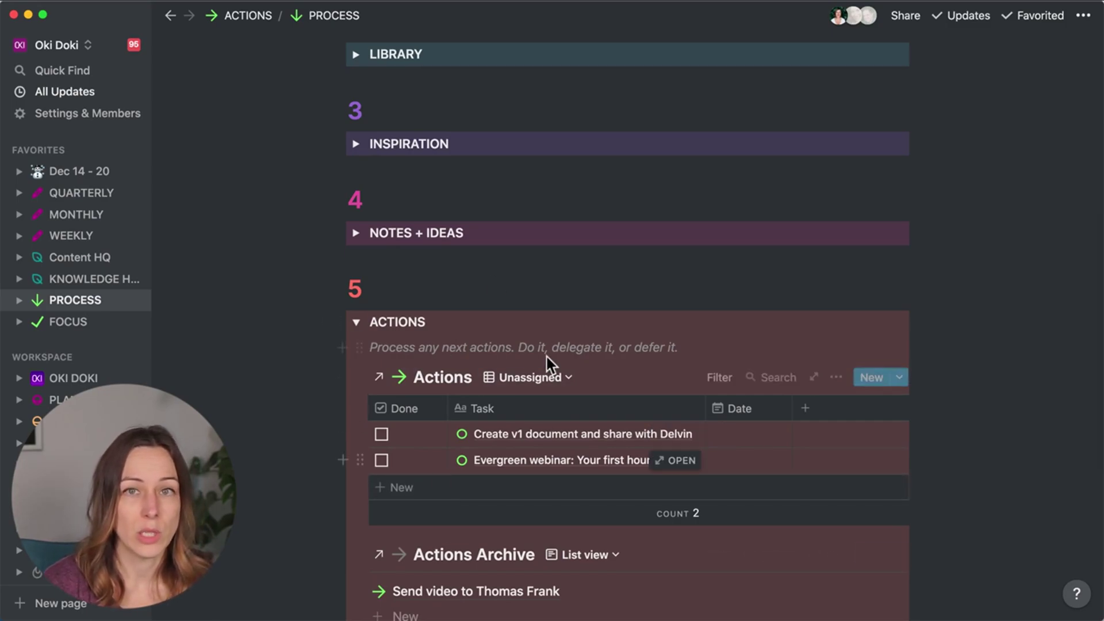
{"action": "scroll", "coordinate": [557, 433], "scroll_direction": "down", "scroll_amount": 2}
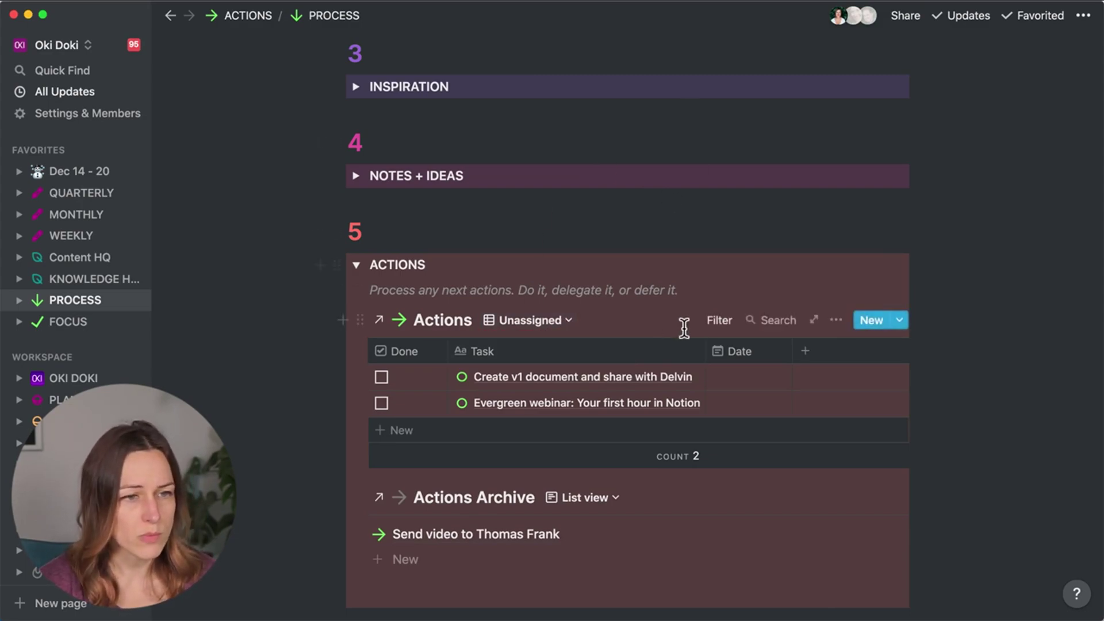
Wrap the Owner filter rule in a group that also includes actions with no owner.
{"action": "left_click", "coordinate": [714, 326]}
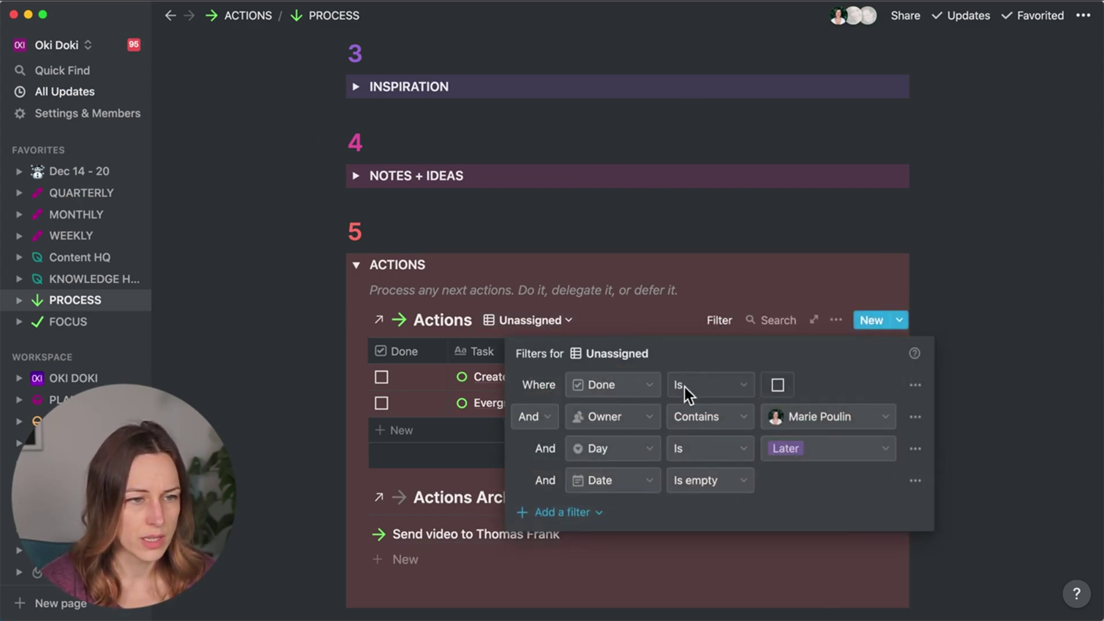
{"action": "left_click", "coordinate": [919, 419]}
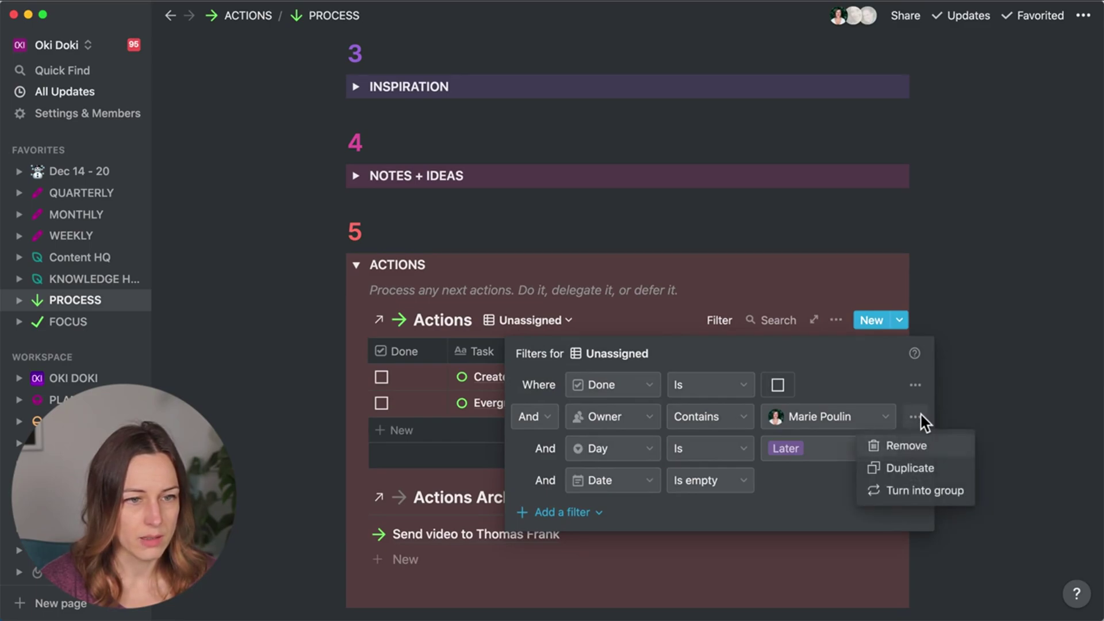
{"action": "left_click", "coordinate": [915, 491]}
{"action": "left_click", "coordinate": [585, 465]}
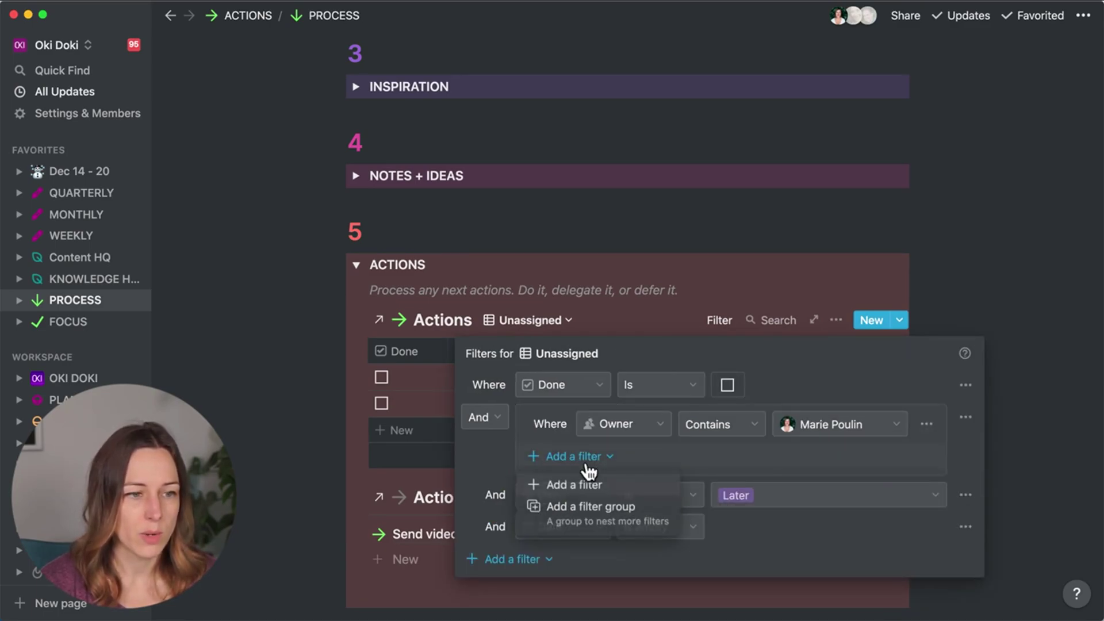
{"action": "left_click", "coordinate": [573, 485]}
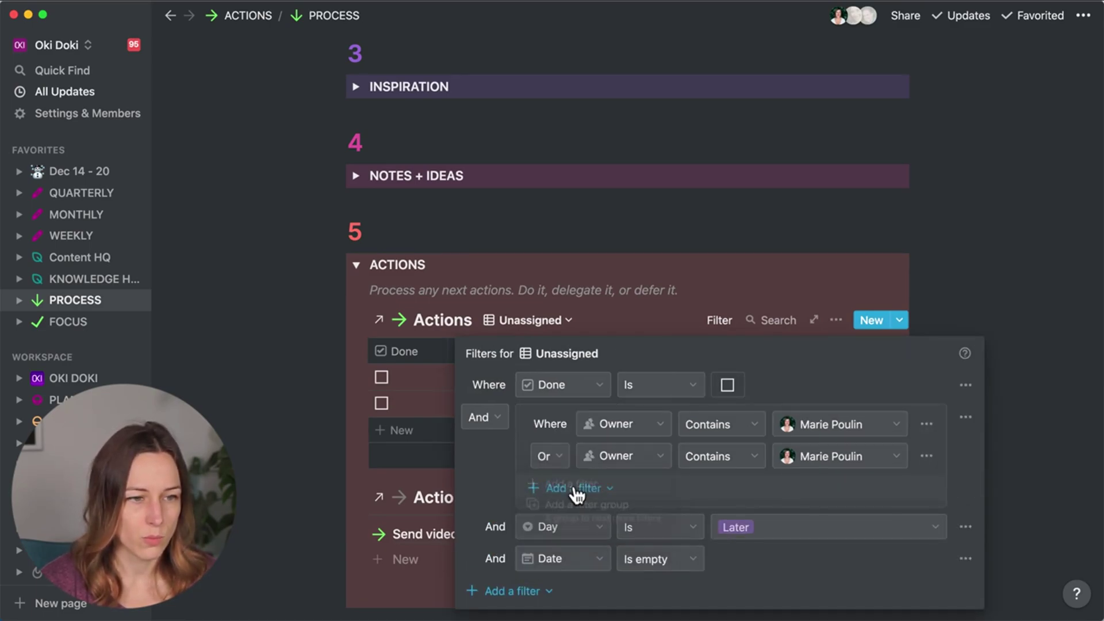
{"action": "left_click", "coordinate": [734, 463]}
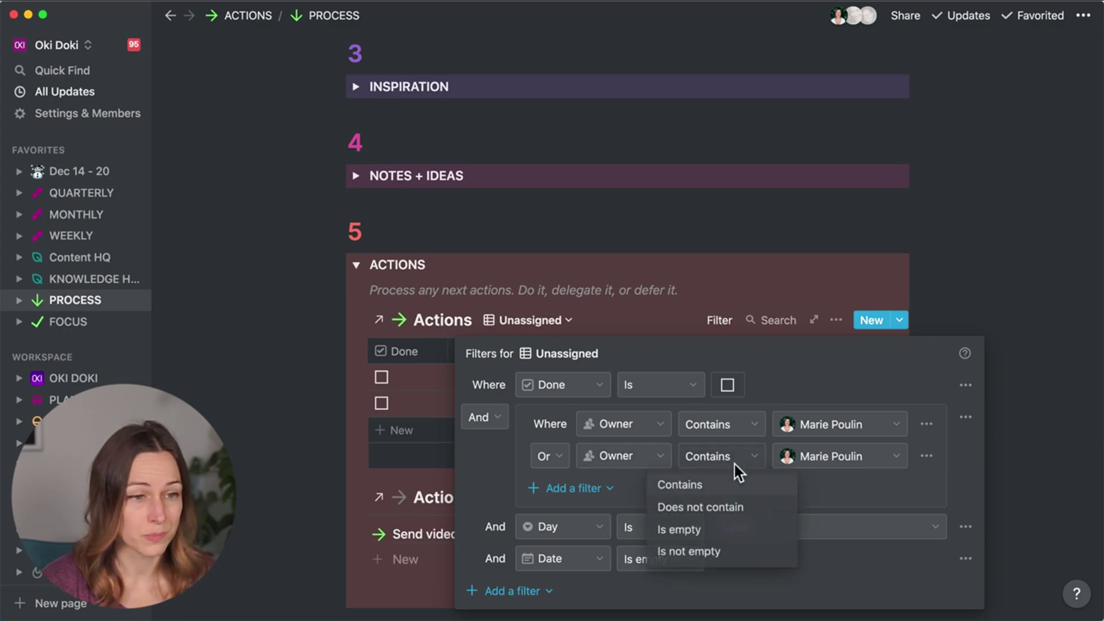
{"action": "left_click", "coordinate": [714, 533]}
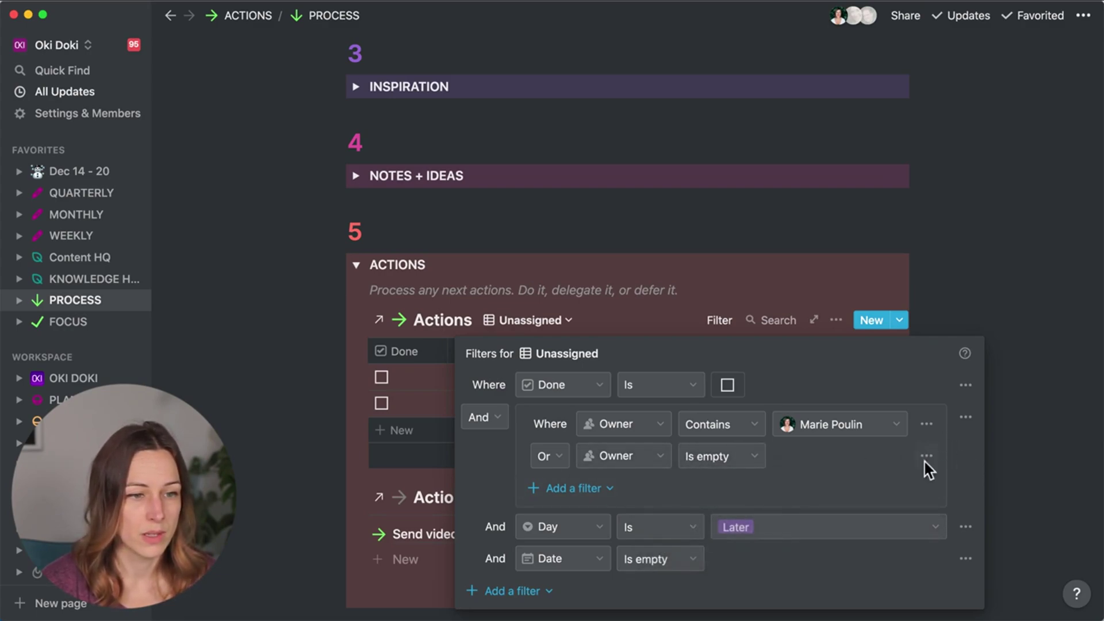
Wrap the Day filter rule in a group that also includes actions with no Day set.
{"action": "left_click", "coordinate": [964, 527]}
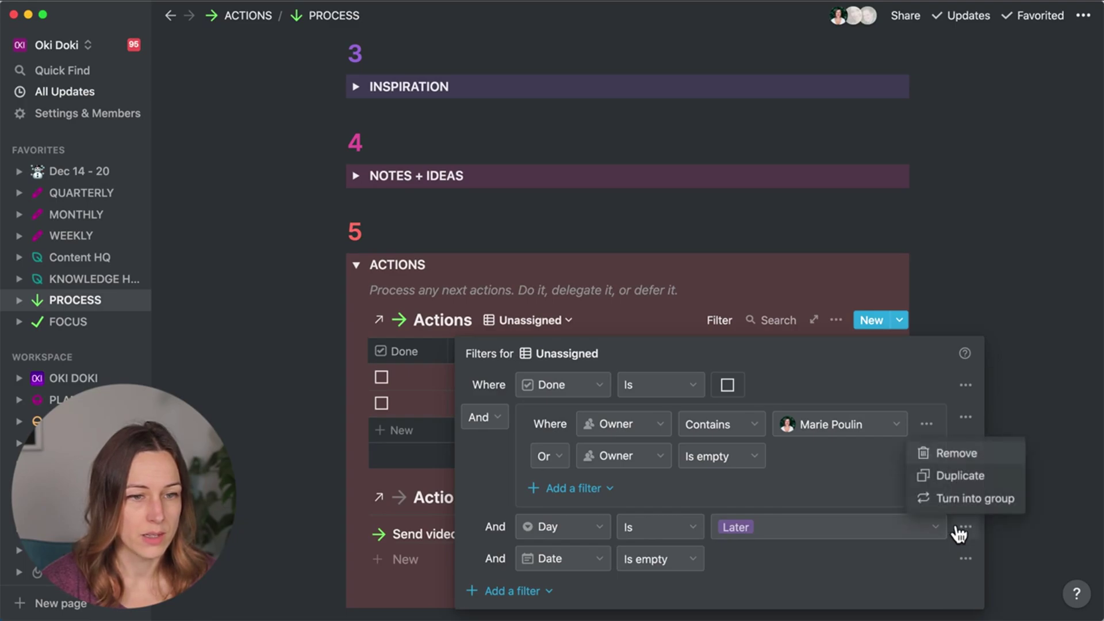
{"action": "left_click", "coordinate": [963, 499]}
{"action": "left_click", "coordinate": [613, 527]}
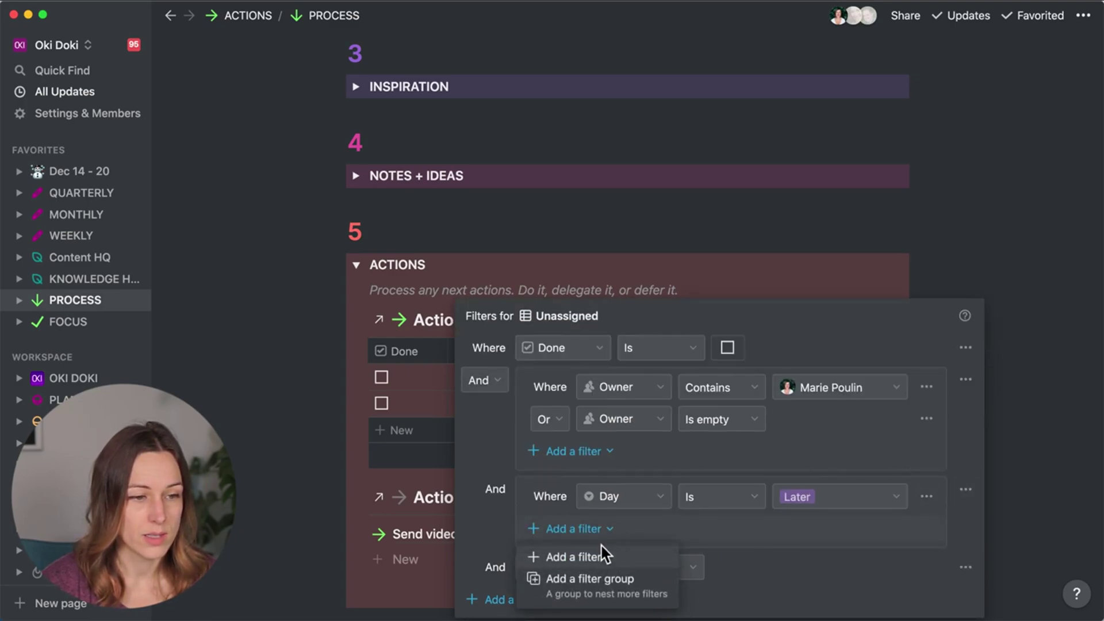
{"action": "left_click", "coordinate": [602, 553]}
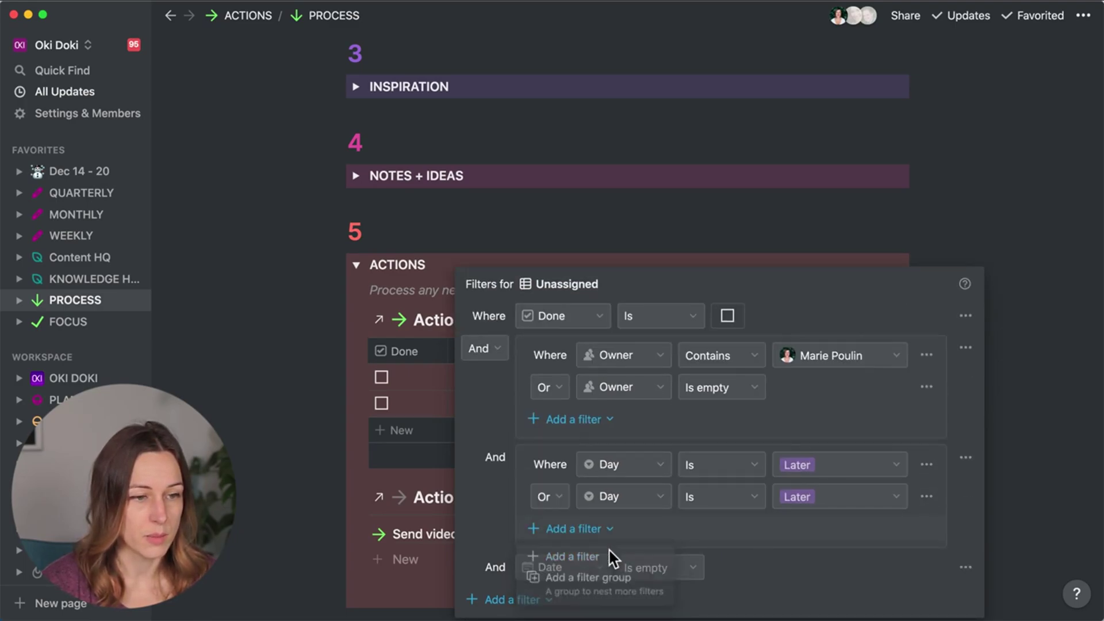
{"action": "left_click", "coordinate": [692, 498]}
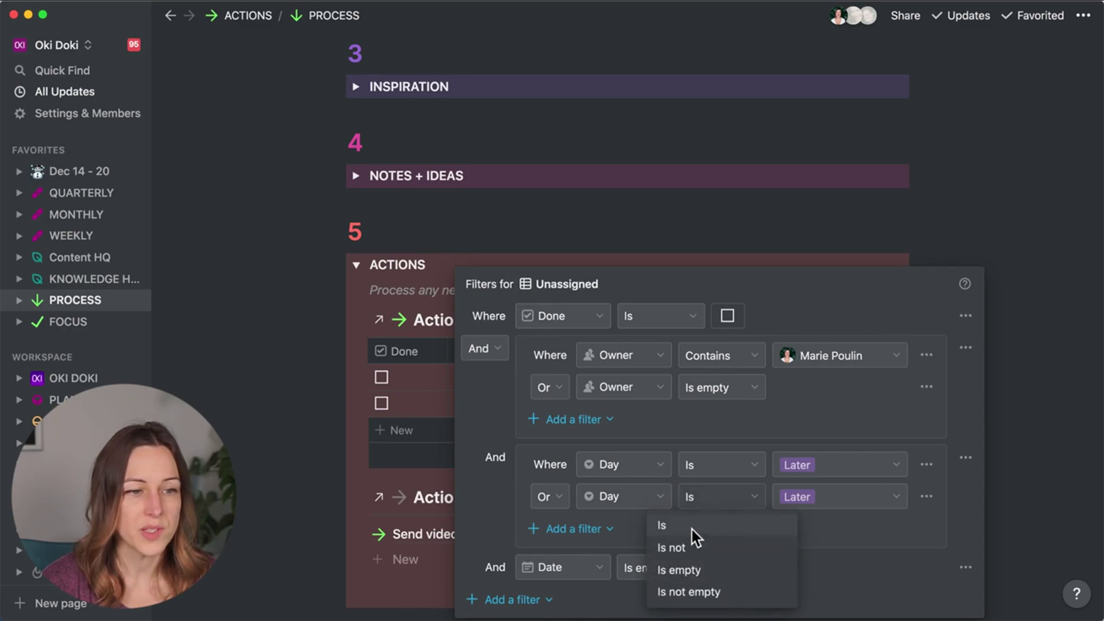
{"action": "left_click", "coordinate": [711, 570]}
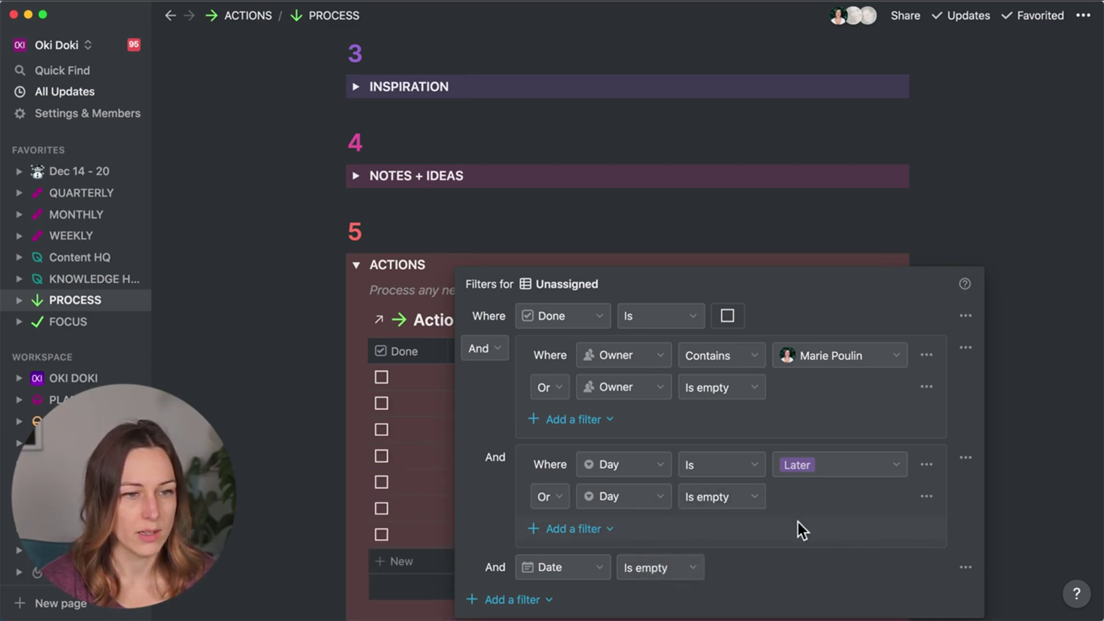
{"action": "left_click", "coordinate": [285, 434]}
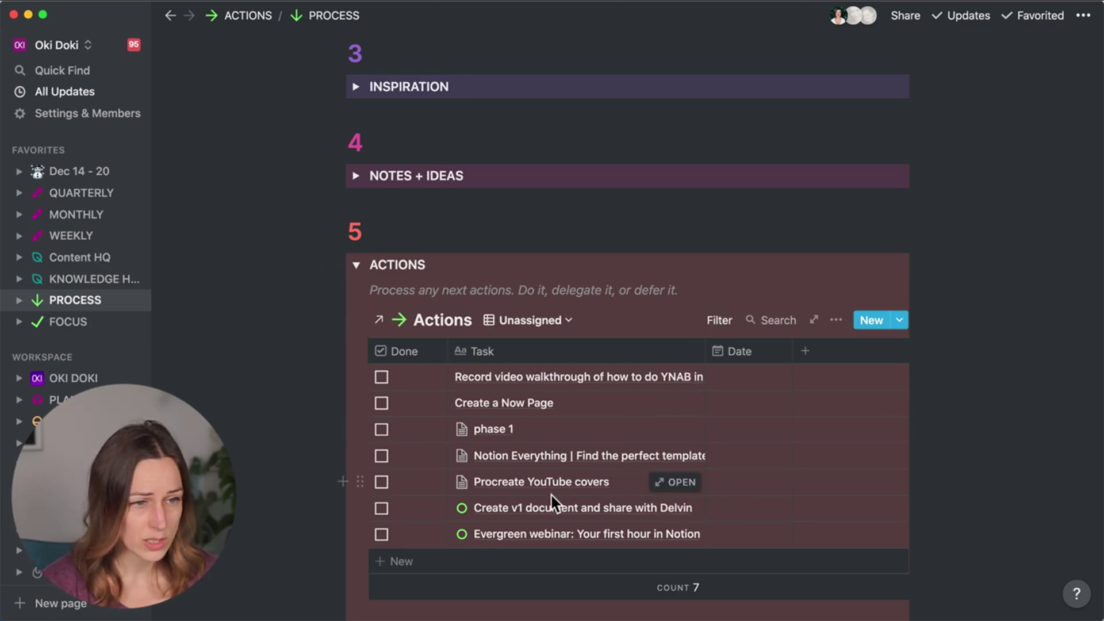
Open the Procreate YouTube covers task and date it Dec 15, 2020.
{"action": "left_click", "coordinate": [673, 482]}
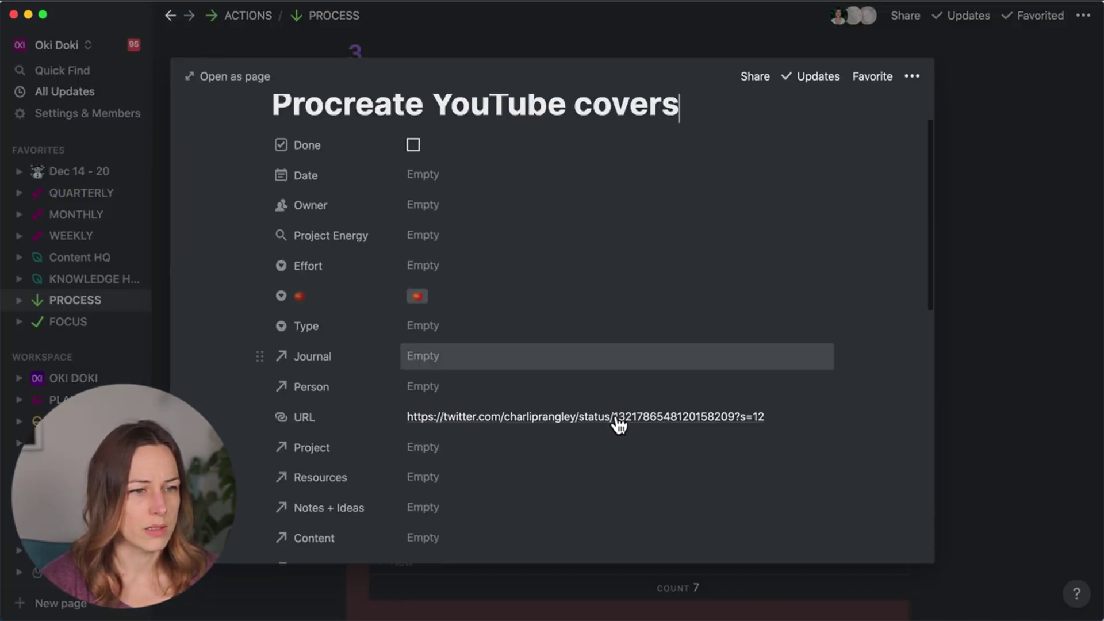
{"action": "scroll", "coordinate": [823, 454], "scroll_direction": "down", "scroll_amount": 10}
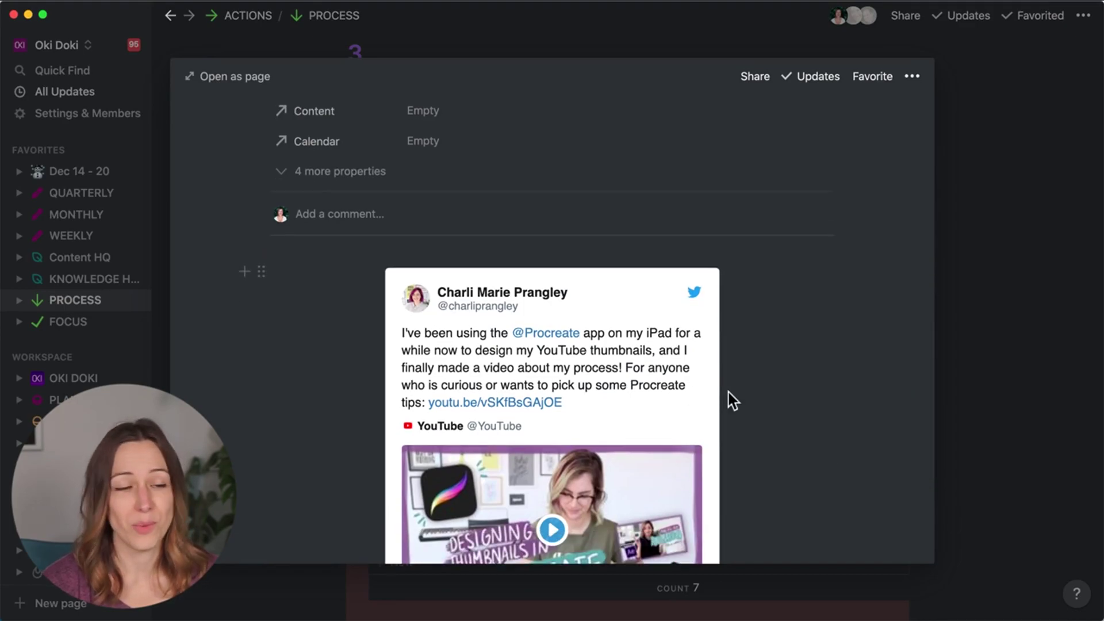
{"action": "scroll", "coordinate": [659, 465], "scroll_direction": "down", "scroll_amount": 4}
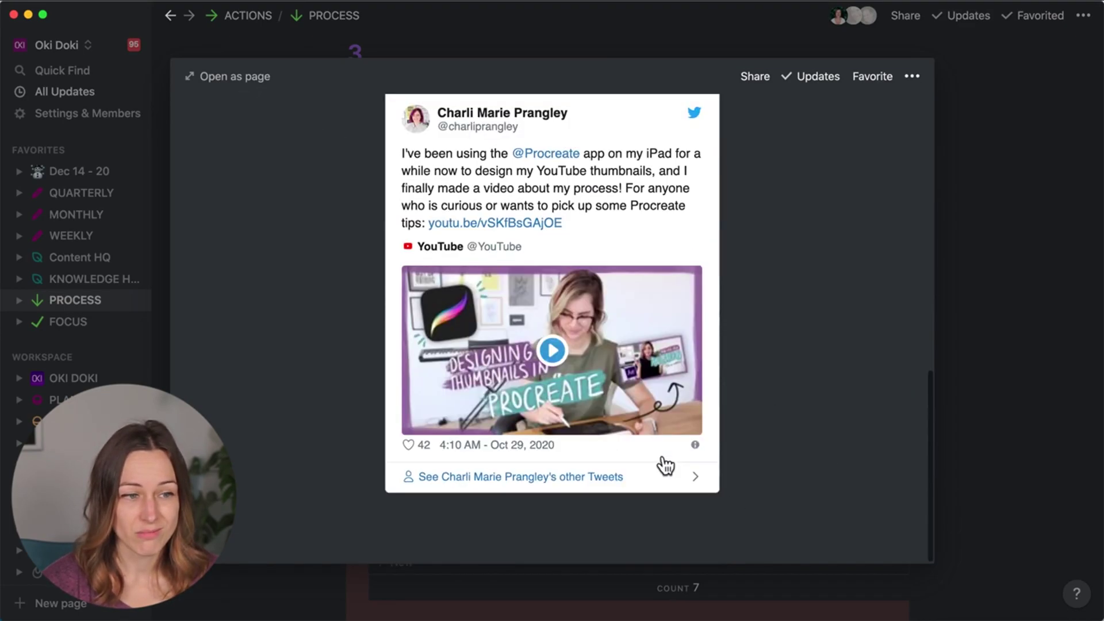
{"action": "scroll", "coordinate": [660, 460], "scroll_direction": "up", "scroll_amount": 12}
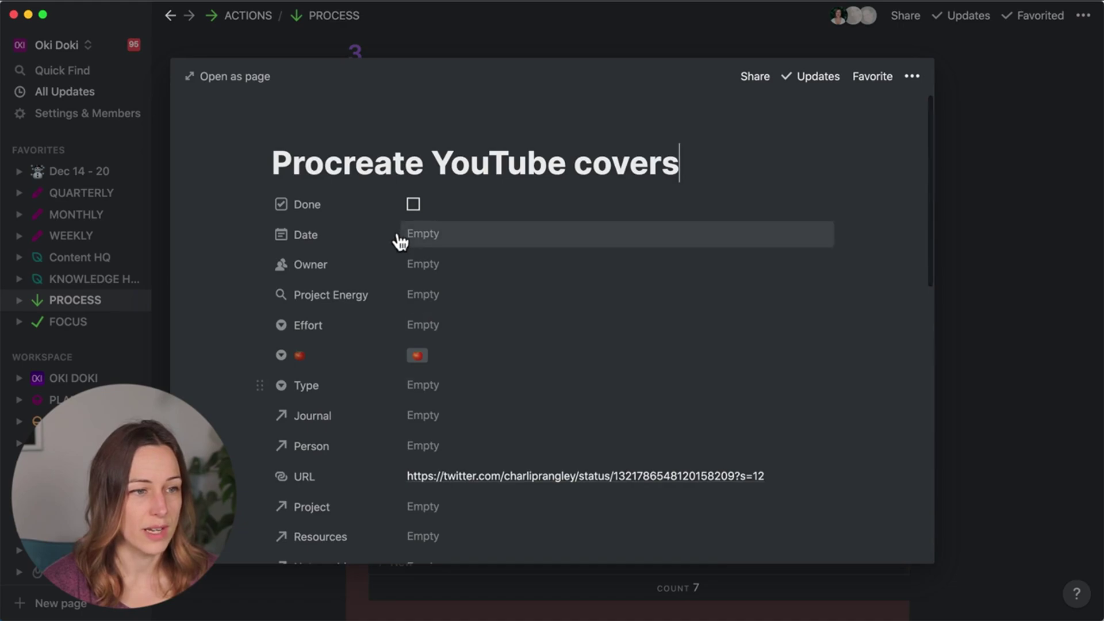
{"action": "left_click", "coordinate": [429, 241]}
{"action": "left_click", "coordinate": [456, 336]}
{"action": "left_click", "coordinate": [666, 299]}
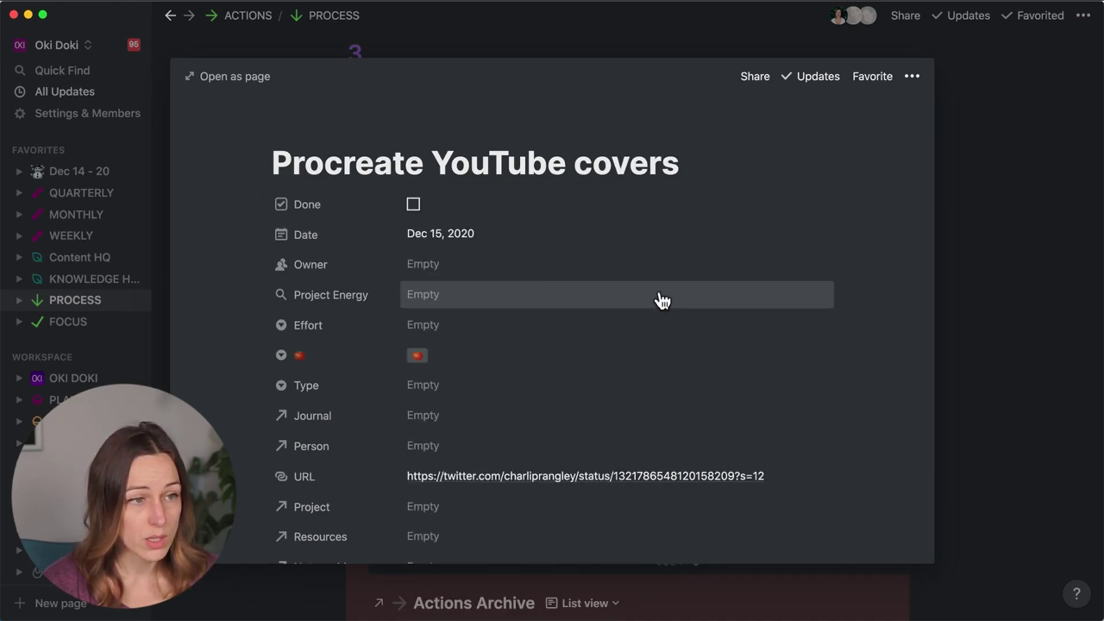
Assign yourself as owner, set Effort to N and Type to Content.
{"action": "left_click", "coordinate": [445, 273]}
{"action": "left_click", "coordinate": [438, 315]}
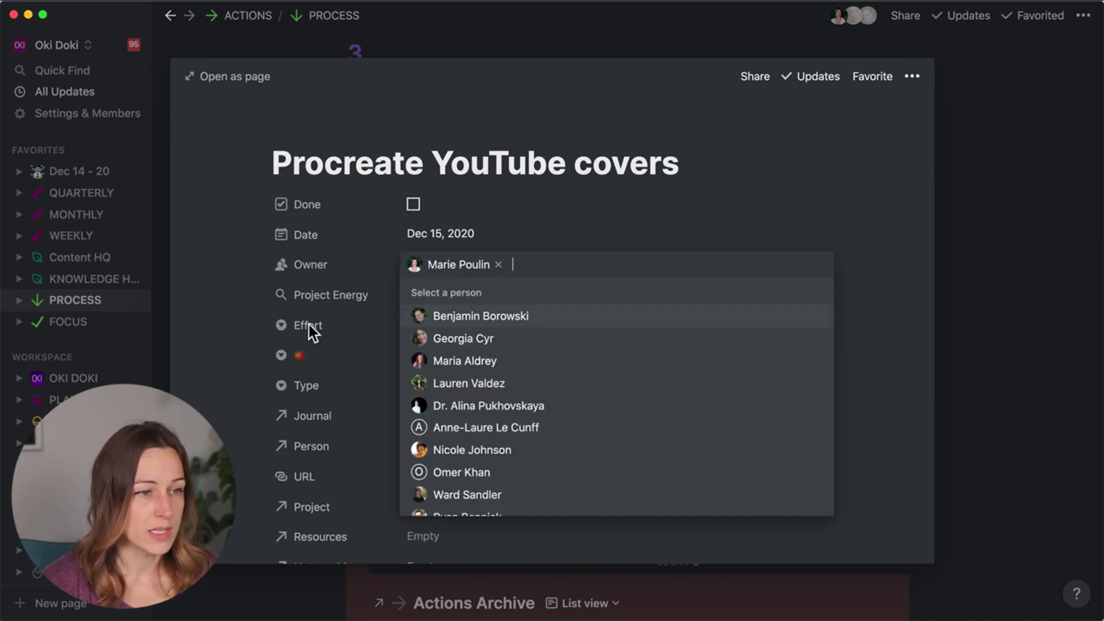
{"action": "left_click", "coordinate": [316, 339]}
{"action": "left_click", "coordinate": [424, 339]}
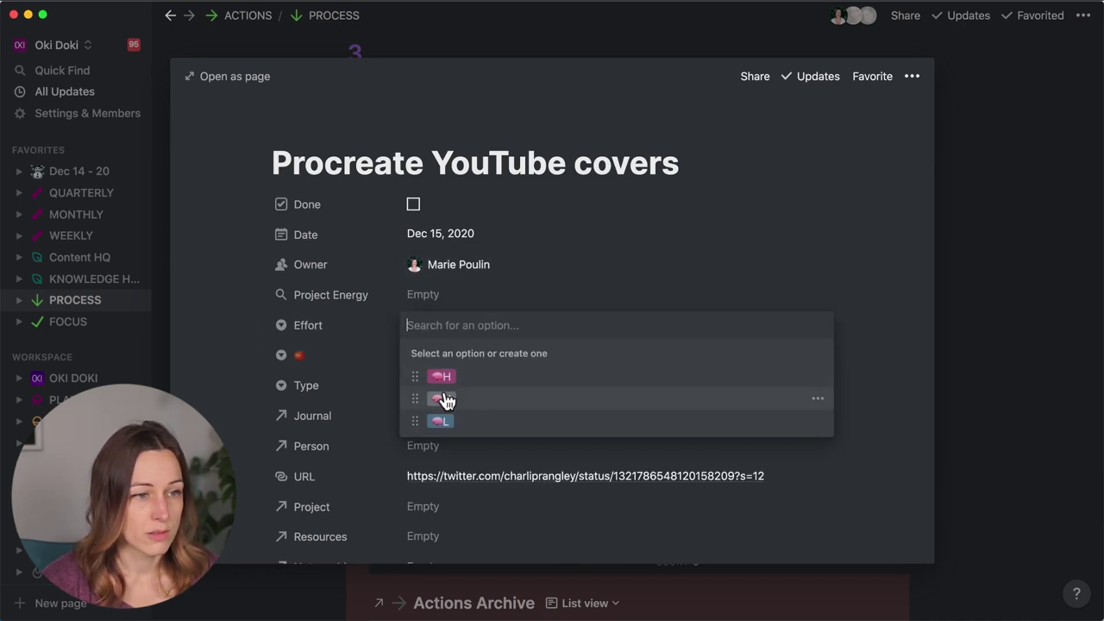
{"action": "left_click", "coordinate": [446, 396]}
{"action": "left_click", "coordinate": [439, 396]}
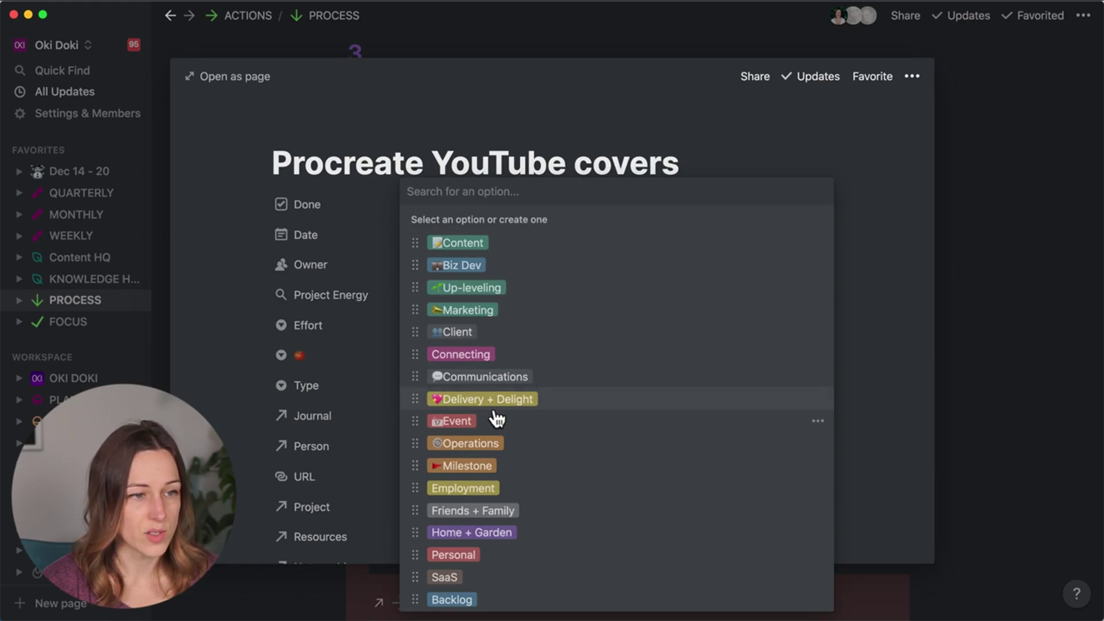
{"action": "left_click", "coordinate": [460, 246]}
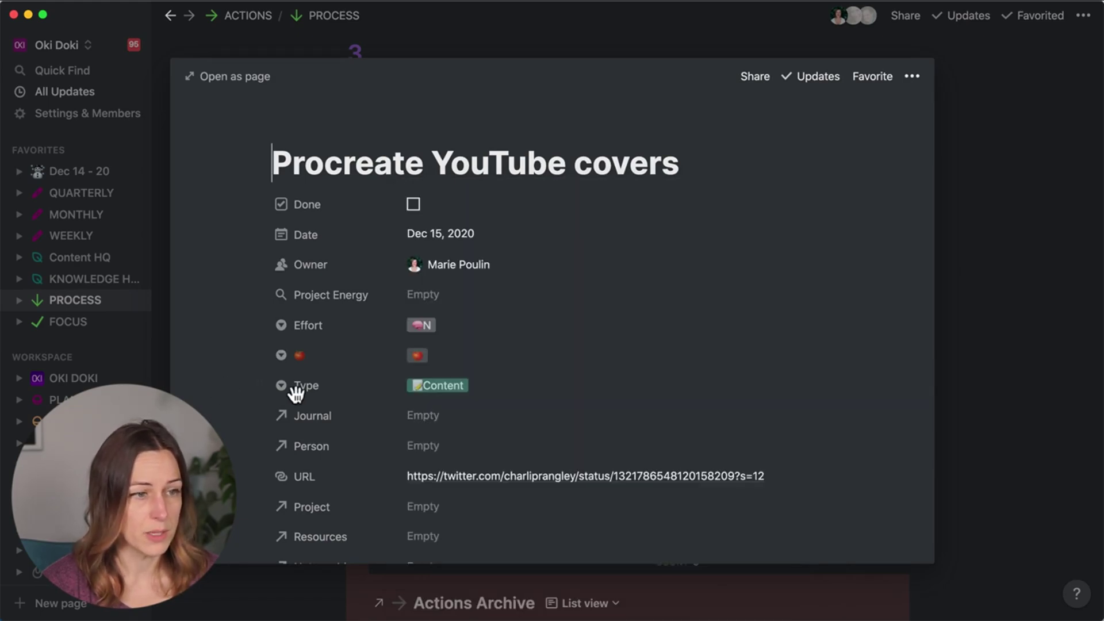
Open the YNAB walkthrough task and apply the Essential template to it.
{"action": "left_click", "coordinate": [980, 387]}
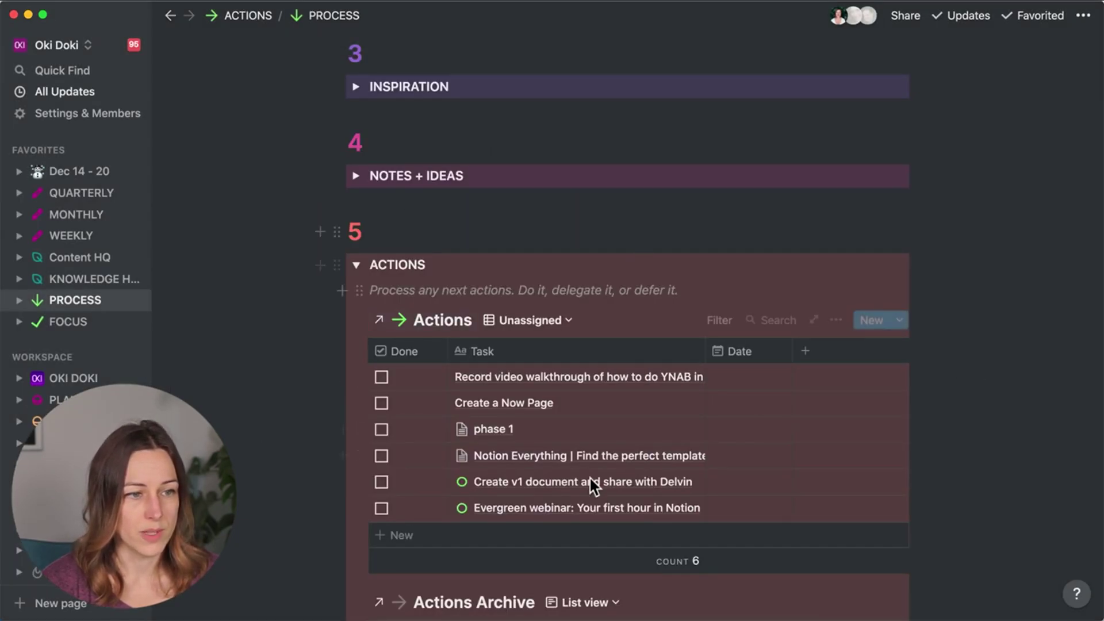
{"action": "left_click", "coordinate": [670, 377]}
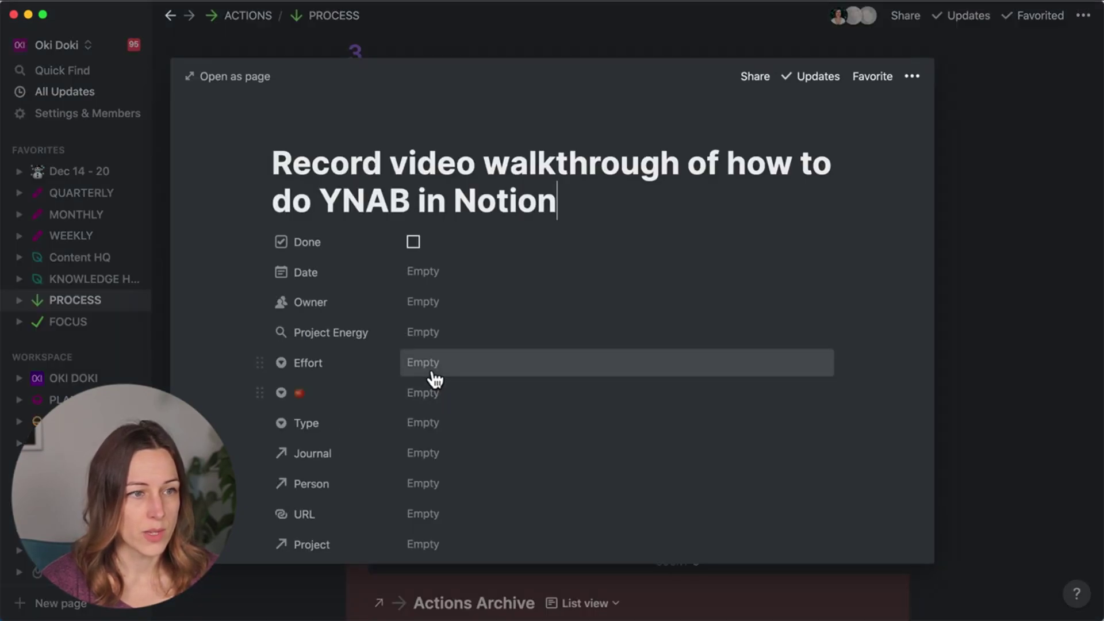
{"action": "scroll", "coordinate": [432, 375], "scroll_direction": "down", "scroll_amount": 7}
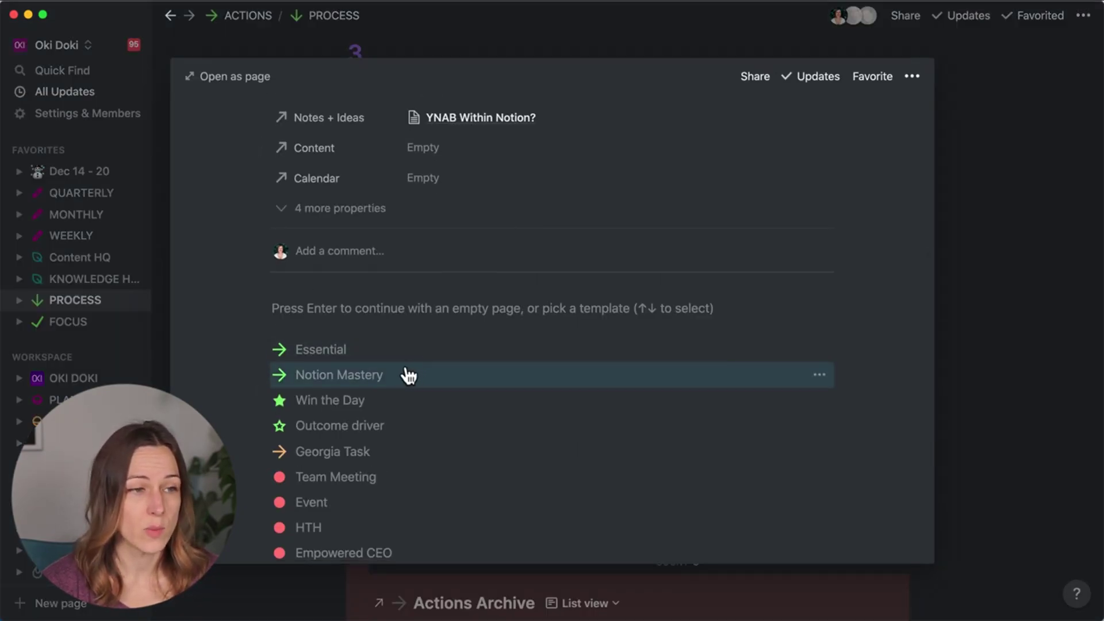
{"action": "scroll", "coordinate": [349, 397], "scroll_direction": "down", "scroll_amount": 4}
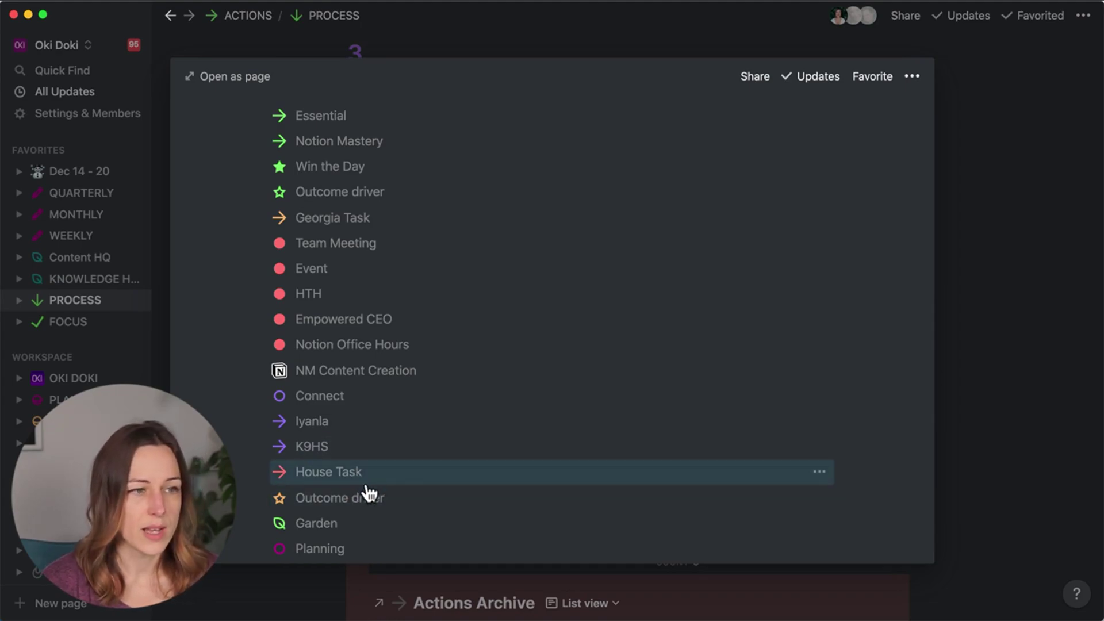
{"action": "scroll", "coordinate": [364, 488], "scroll_direction": "up", "scroll_amount": 4}
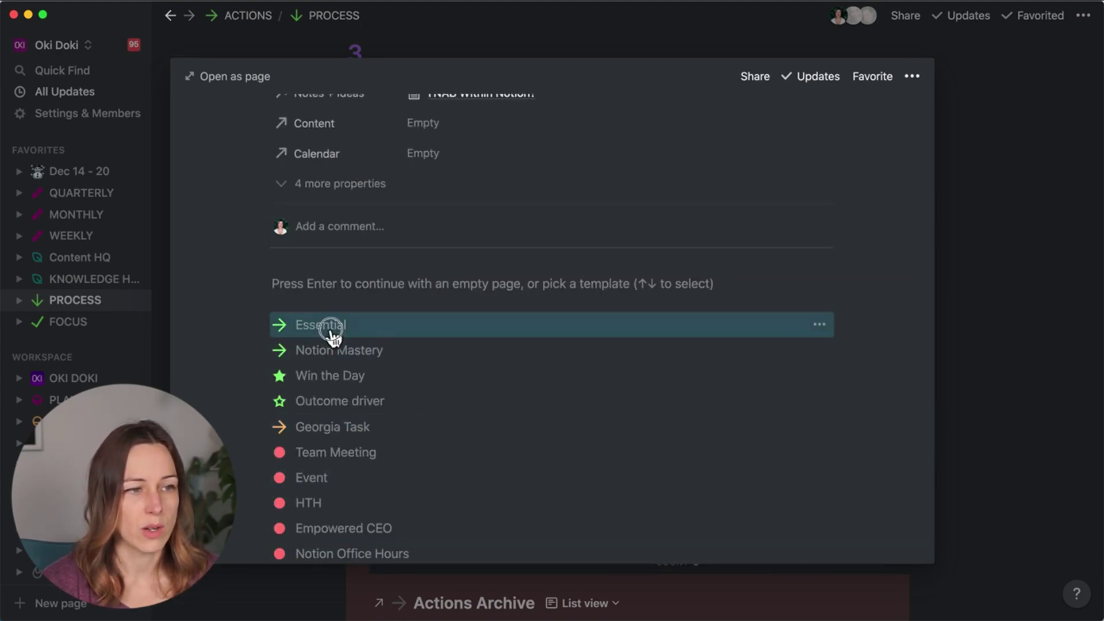
{"action": "left_click", "coordinate": [333, 336]}
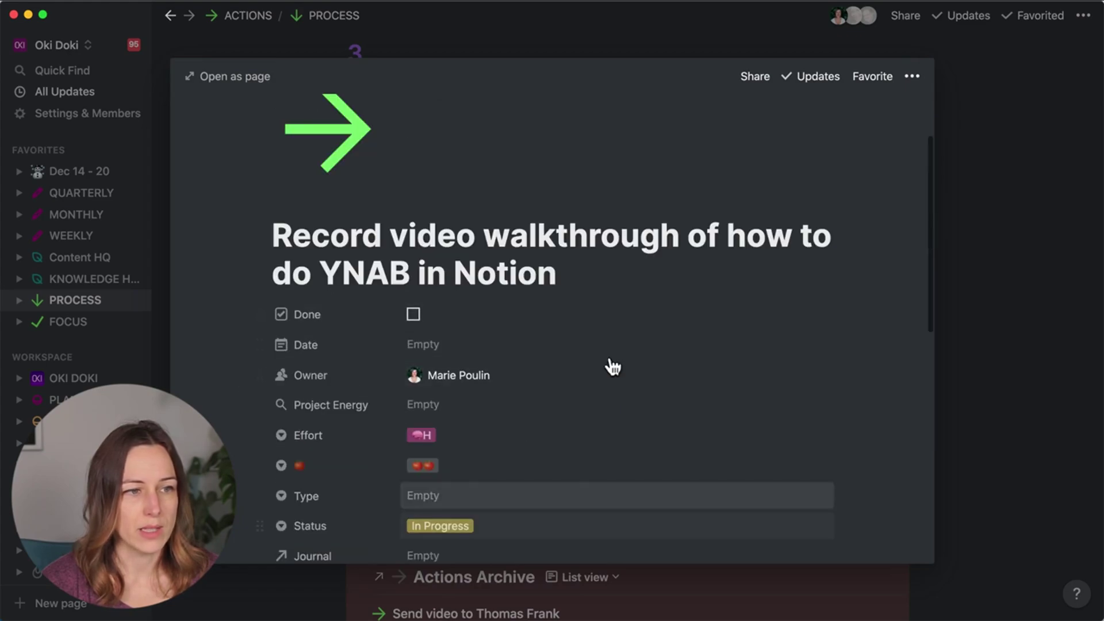
Date the task Dec 22, 2020 with an 'On day of event' reminder.
{"action": "left_click", "coordinate": [471, 354]}
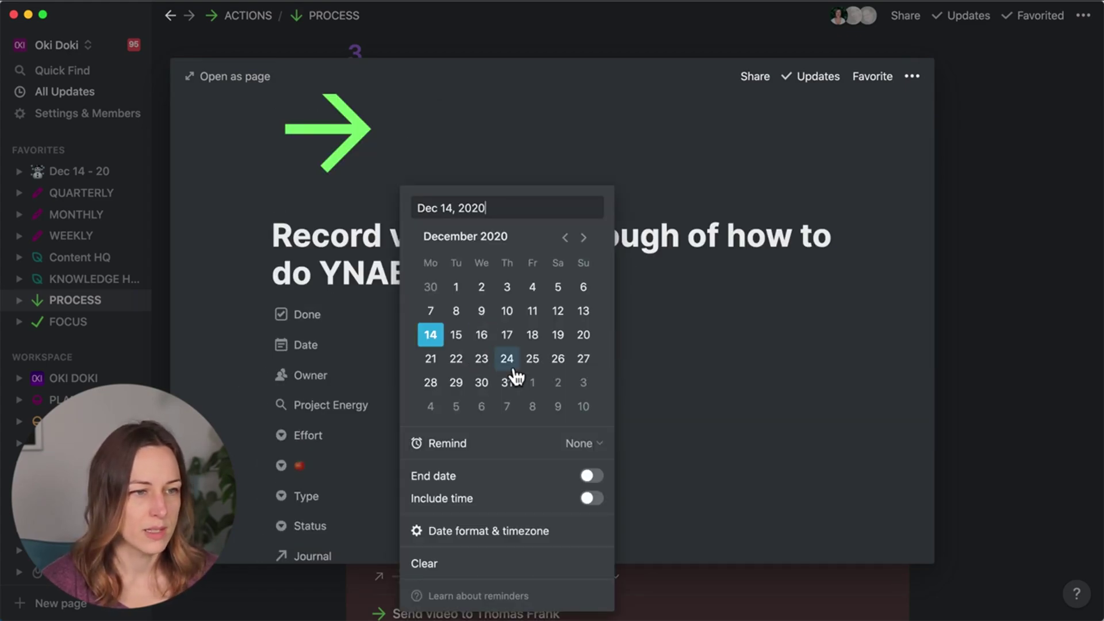
{"action": "left_click", "coordinate": [456, 358]}
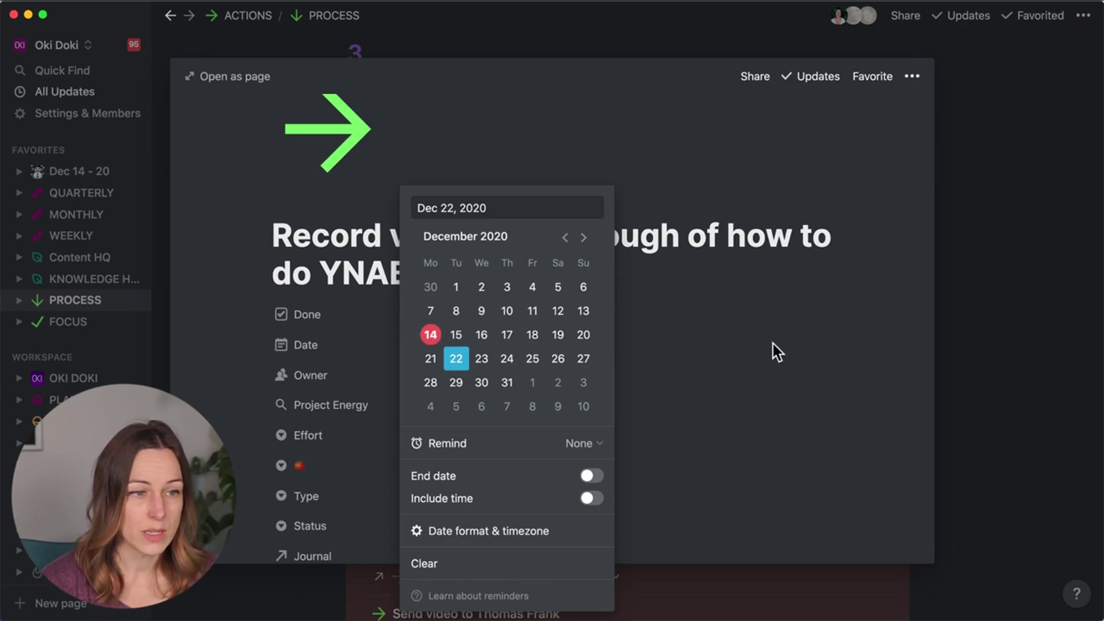
{"action": "left_click", "coordinate": [592, 476]}
{"action": "left_click", "coordinate": [592, 475]}
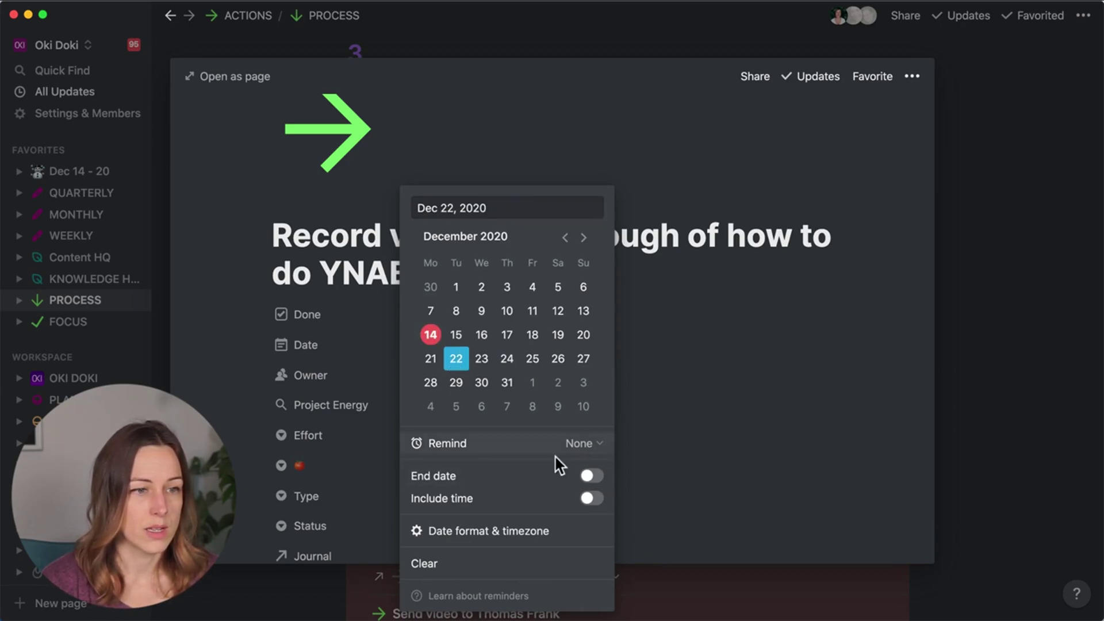
{"action": "left_click", "coordinate": [584, 443]}
{"action": "left_click", "coordinate": [656, 422]}
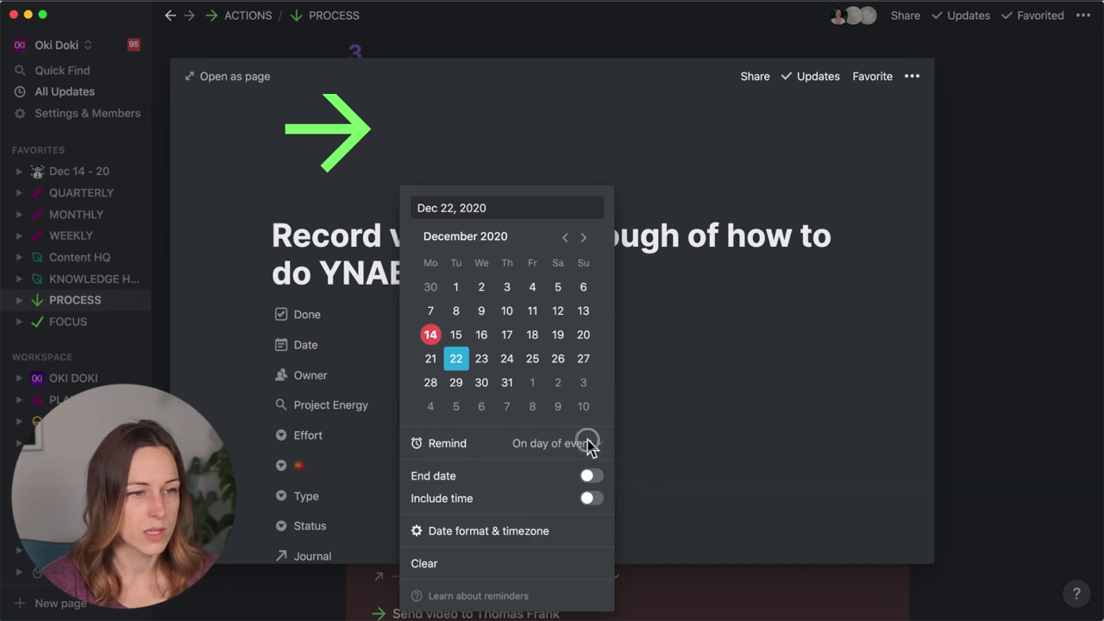
{"action": "left_click", "coordinate": [593, 441]}
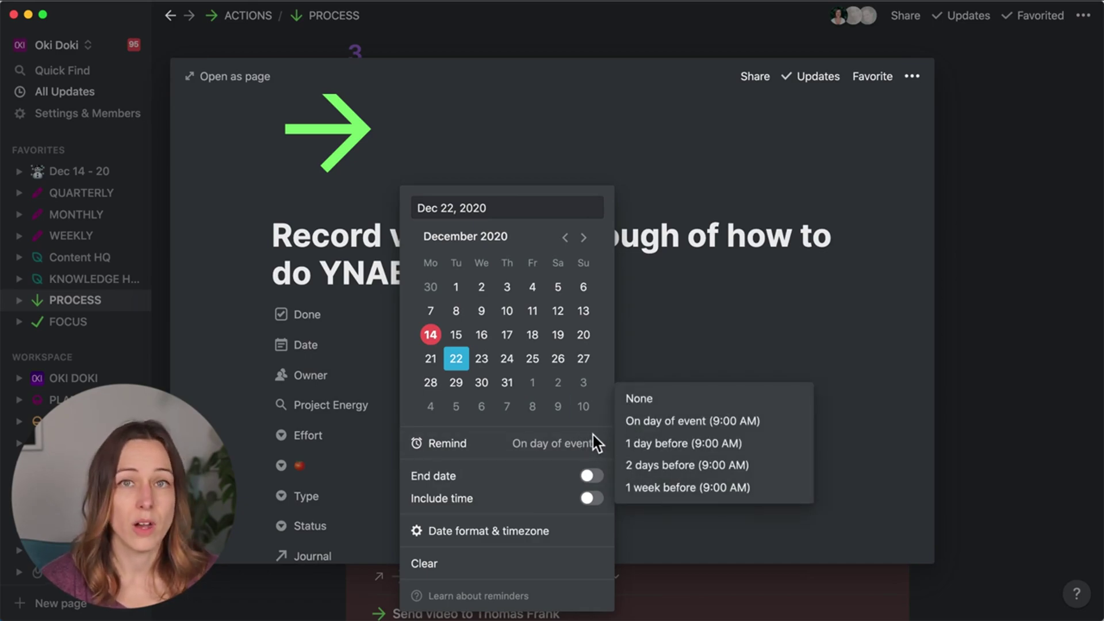
{"action": "left_click", "coordinate": [646, 420]}
{"action": "left_click", "coordinate": [747, 403]}
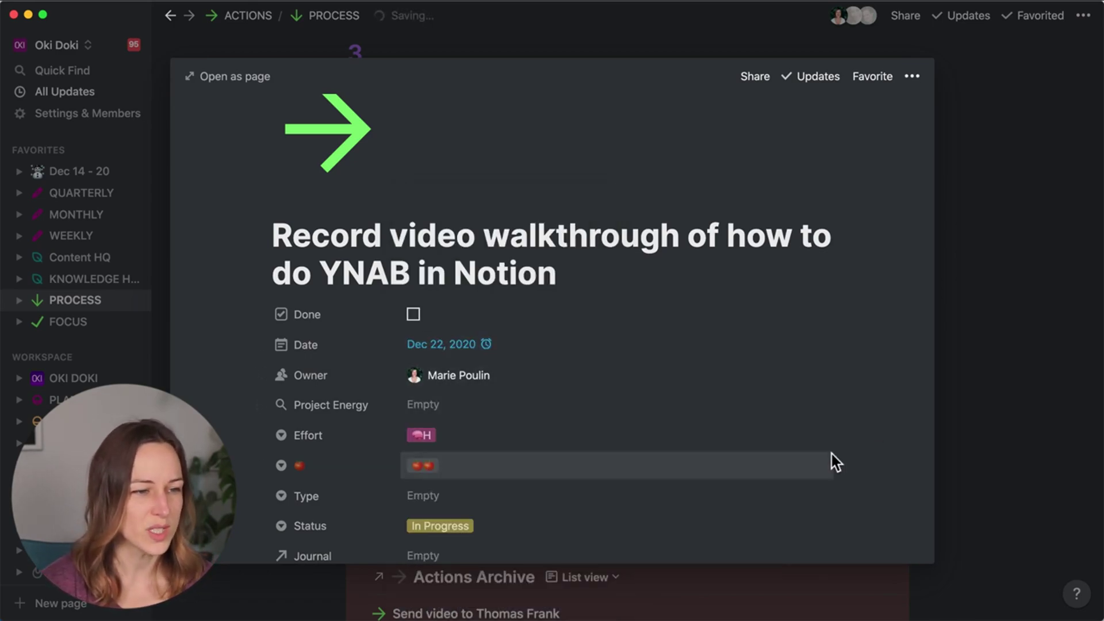
Set the task's Type to Content and return to the dashboard.
{"action": "scroll", "coordinate": [828, 448], "scroll_direction": "down", "scroll_amount": 5}
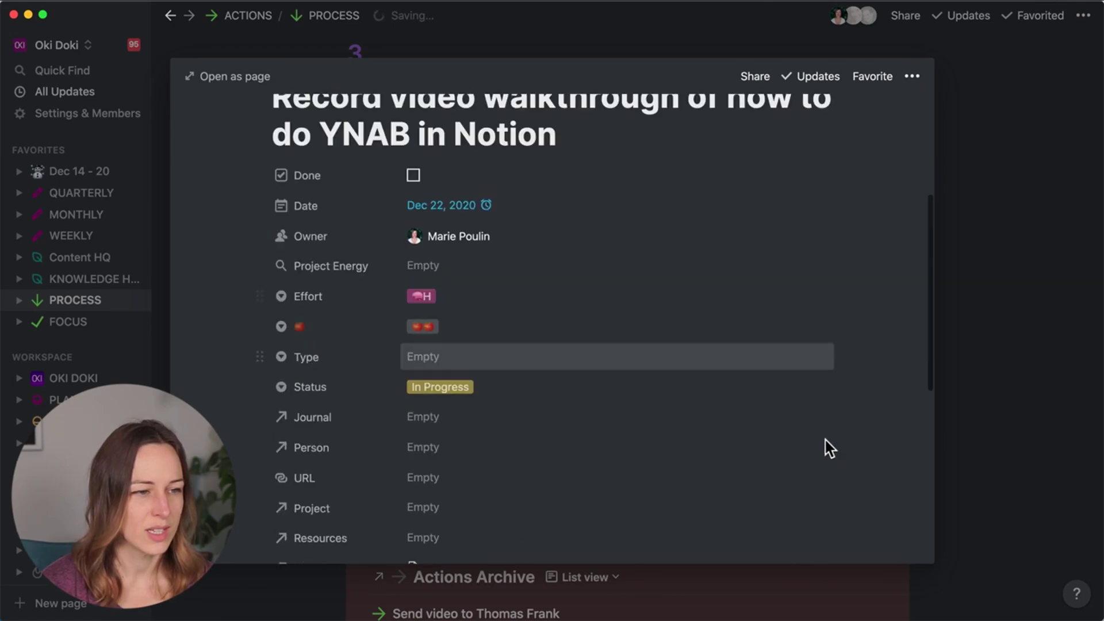
{"action": "left_click", "coordinate": [431, 359]}
{"action": "left_click", "coordinate": [449, 243]}
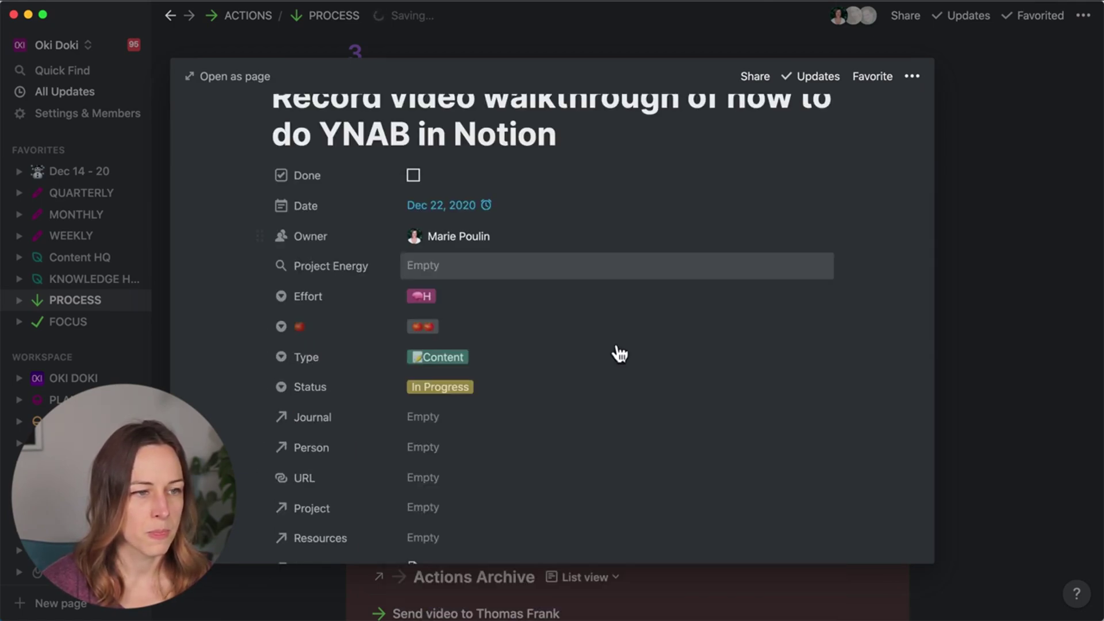
{"action": "left_click", "coordinate": [948, 411]}
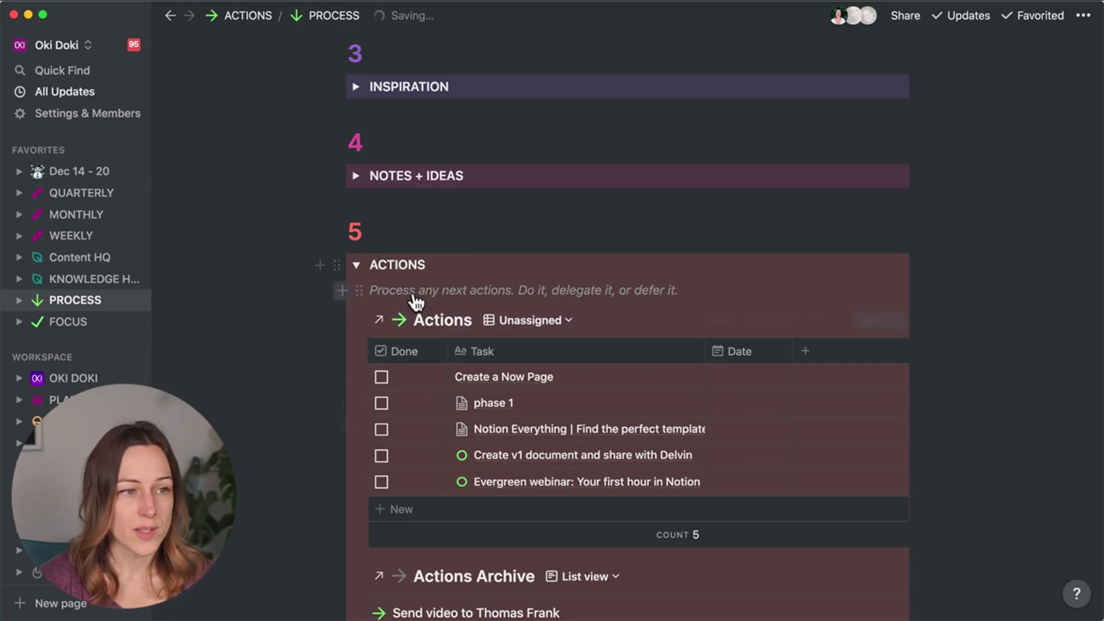
Fold the ACTIONS toggle closed and scroll back to the top of the PROCESS page.
{"action": "left_click", "coordinate": [356, 266]}
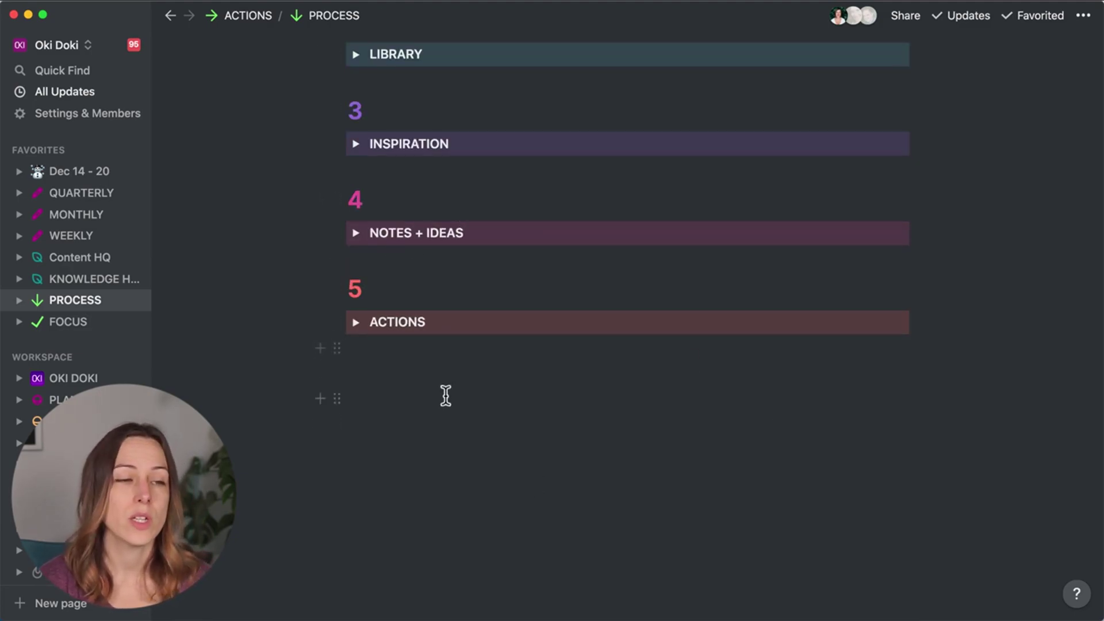
{"action": "scroll", "coordinate": [631, 382], "scroll_direction": "up", "scroll_amount": 5}
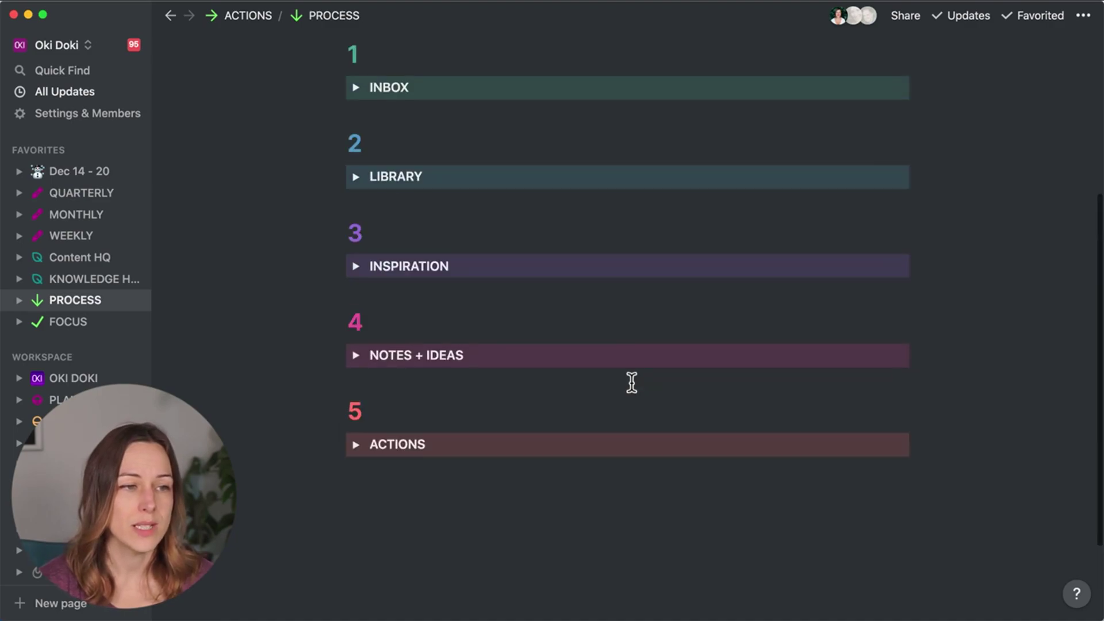
{"action": "scroll", "coordinate": [817, 357], "scroll_direction": "up", "scroll_amount": 2}
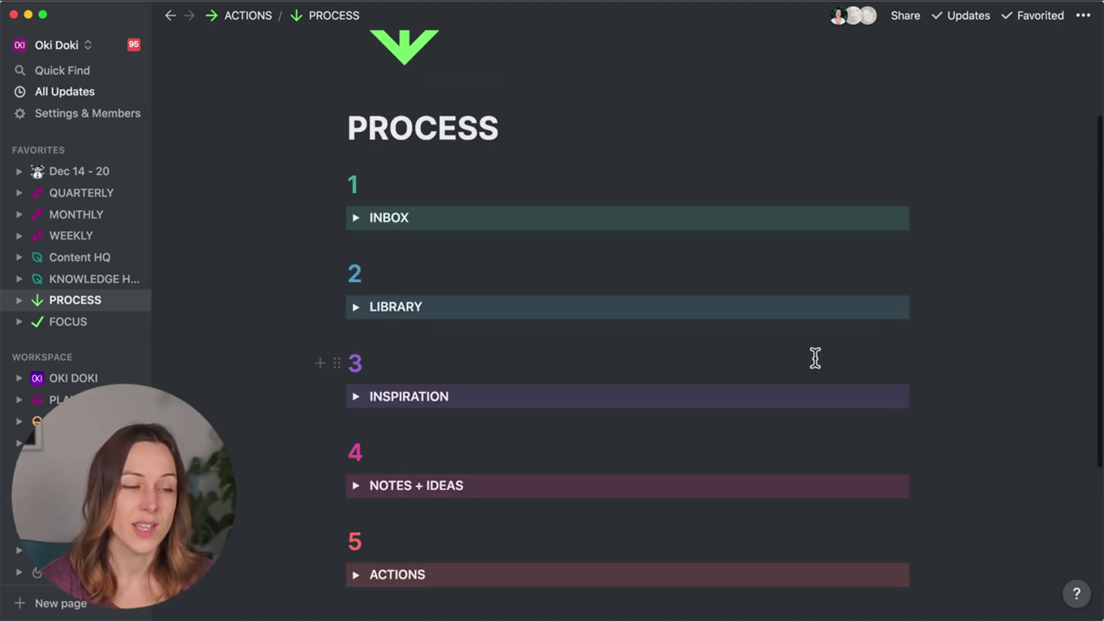